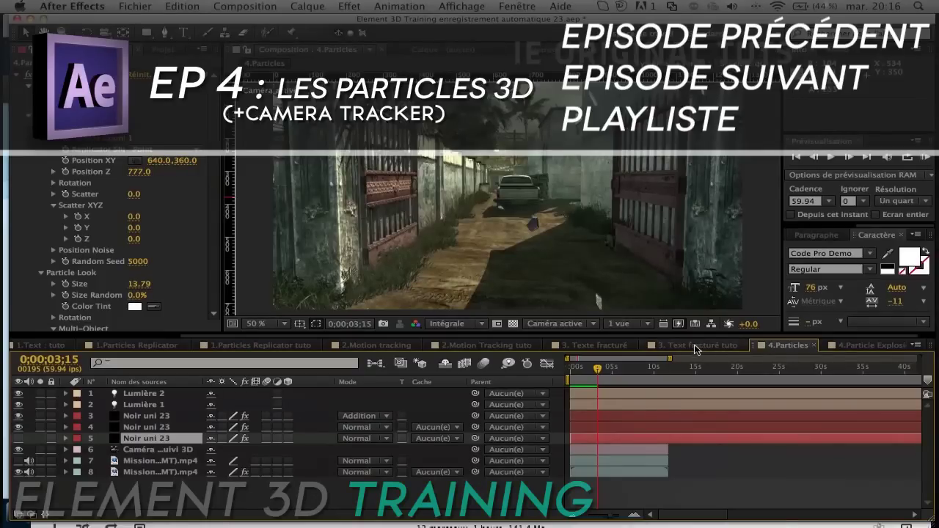
Step: Bring up the 3. Text fracturé tuto composition from its timeline tab
click(695, 345)
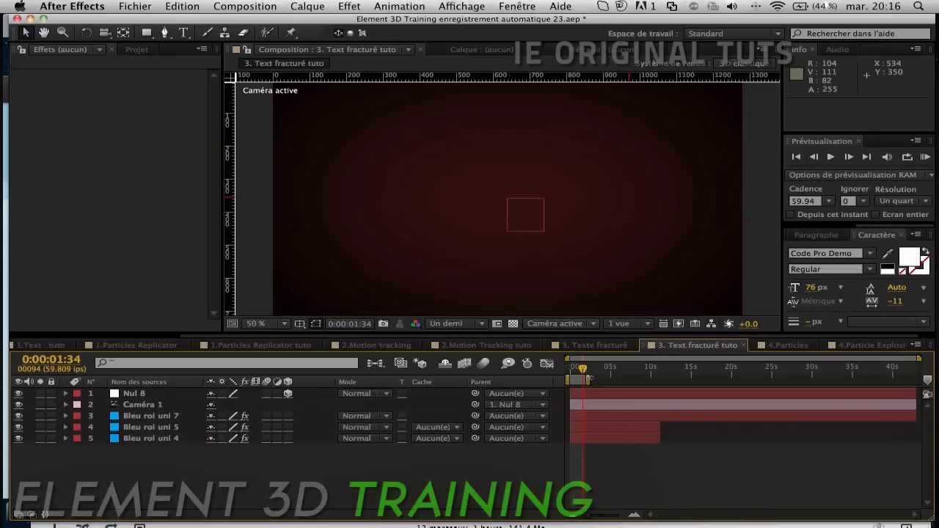
Step: Scrub and preview the flying debris in the 4.Particles alley shot, from 0;00;00;58 to 0;00;02;06
click(774, 346)
drag(597, 373, 561, 369)
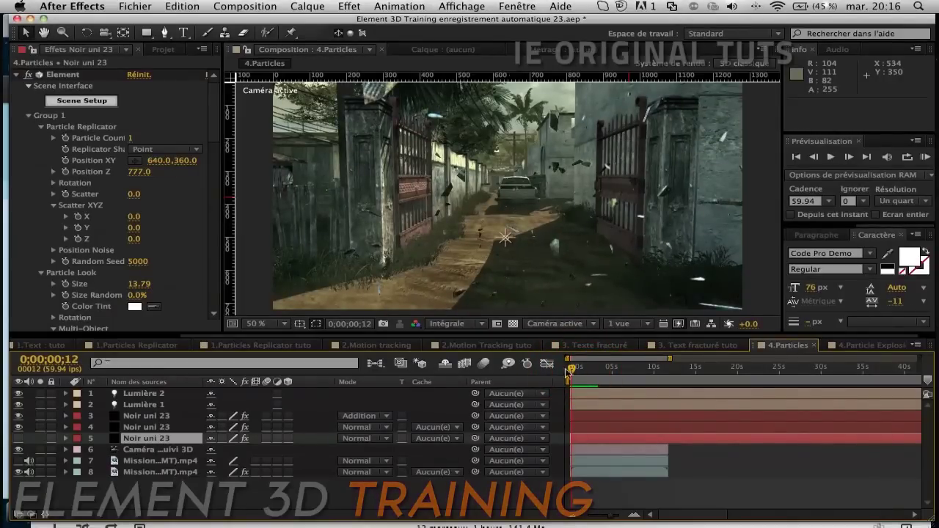
click(578, 374)
key(space)
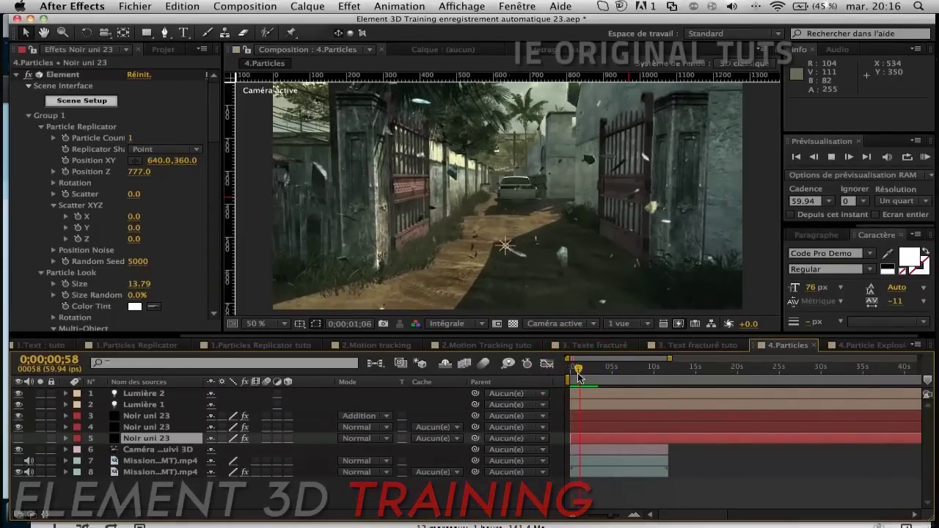
key(space)
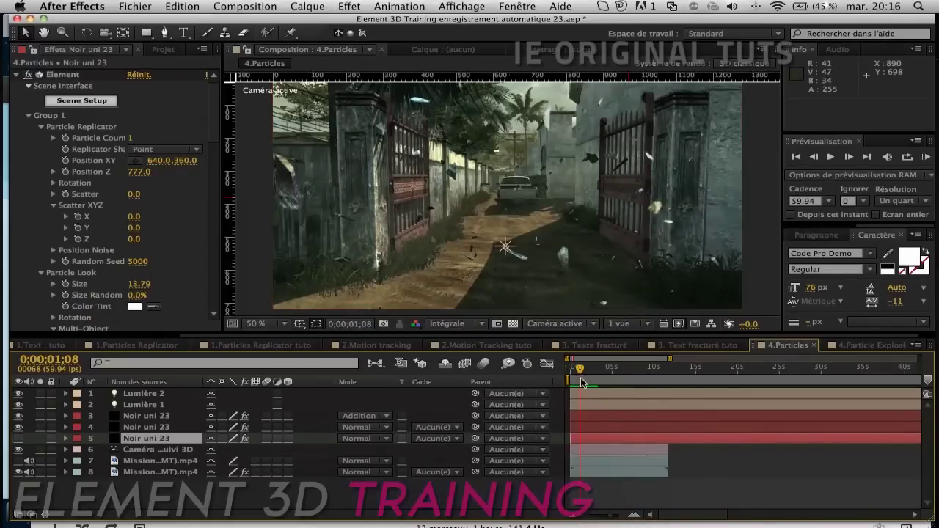
click(581, 376)
drag(580, 375, 591, 376)
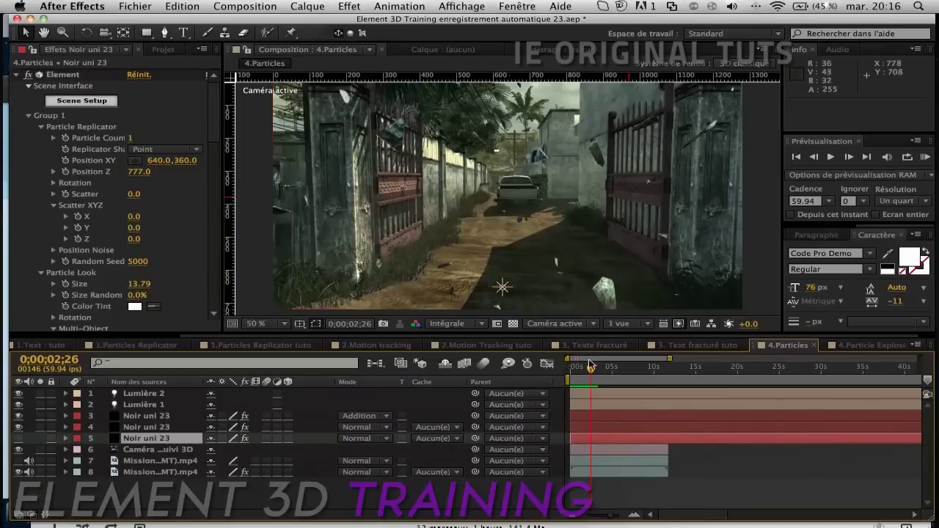
drag(587, 371, 574, 369)
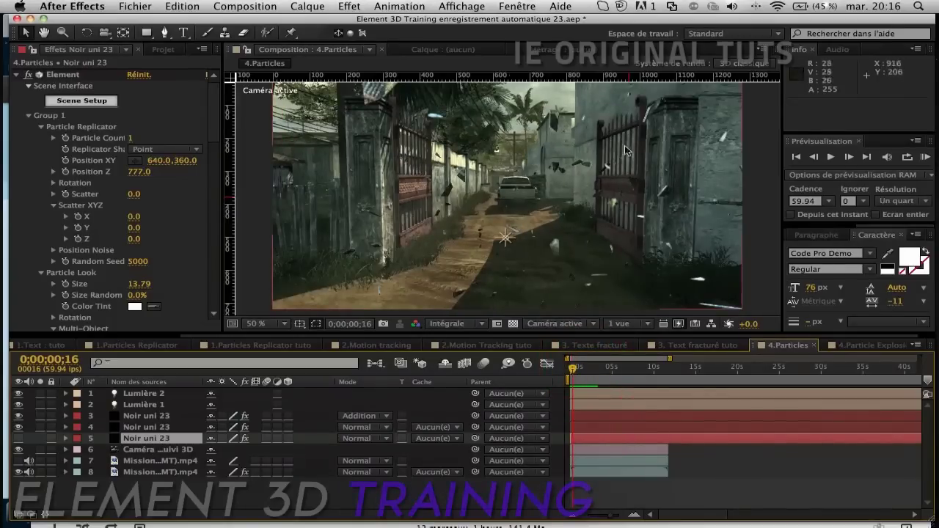
Step: Preview the 4.Particle Explosion composition, then bring Chrome to the front
click(856, 350)
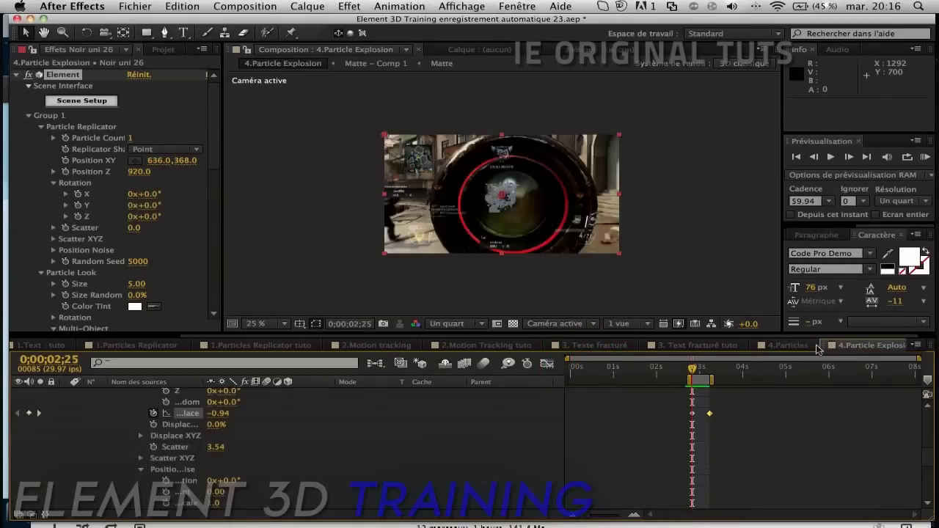
key(space)
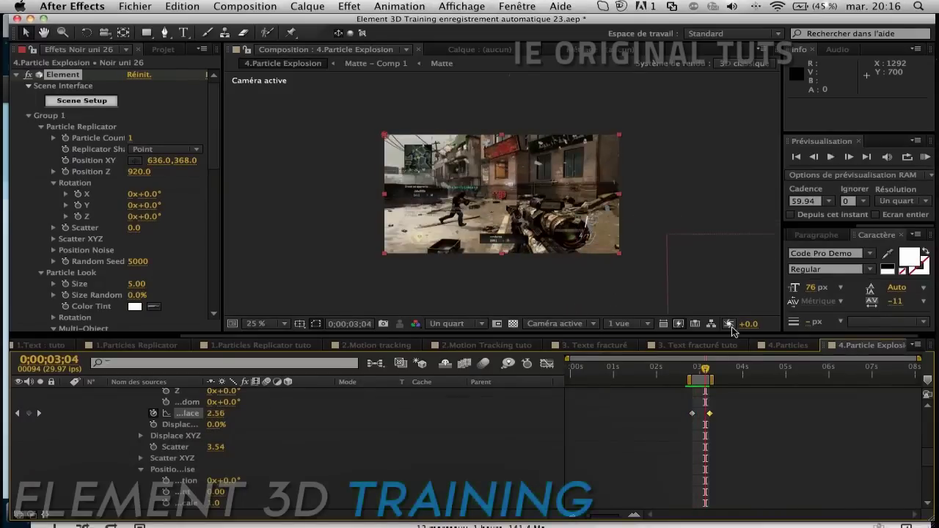
key(F9)
click(176, 110)
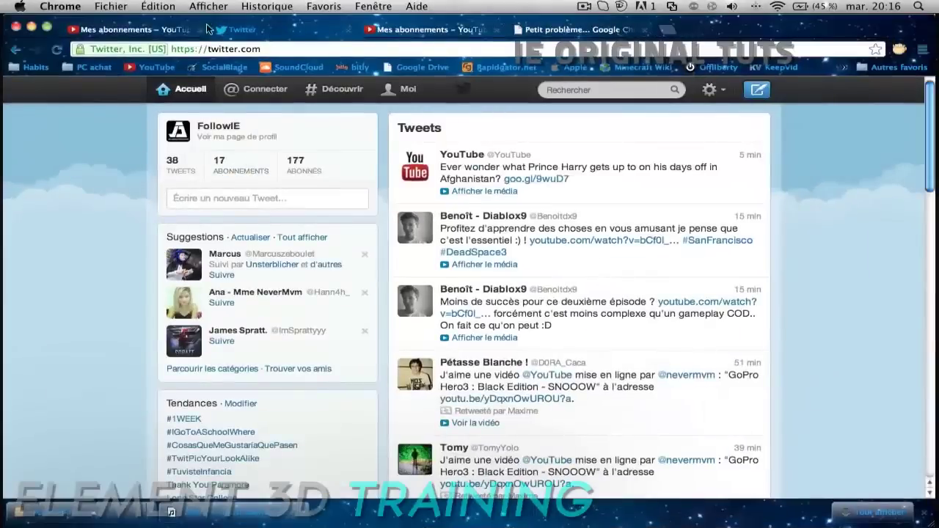
Step: Open the IE 100% Tuto channel's feed from YouTube subscriptions and scroll through its posts
click(157, 27)
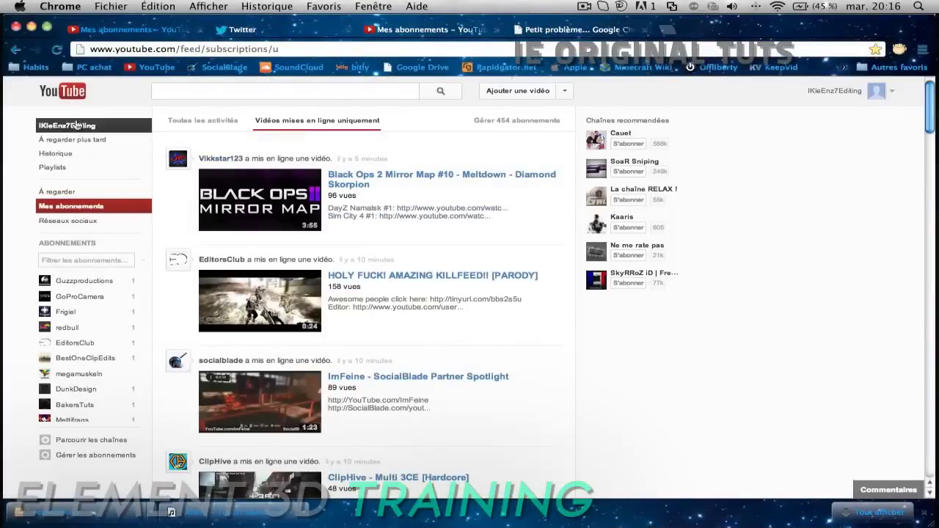
click(77, 125)
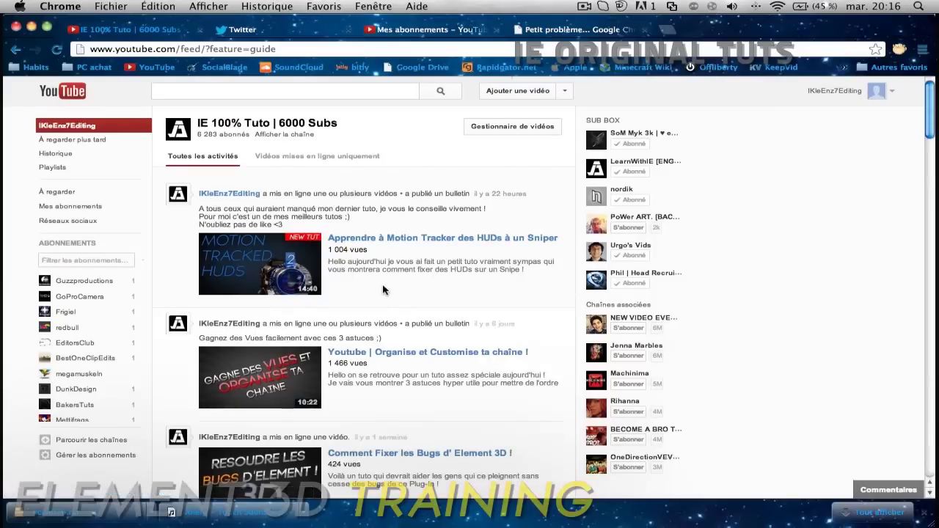
double_click(383, 289)
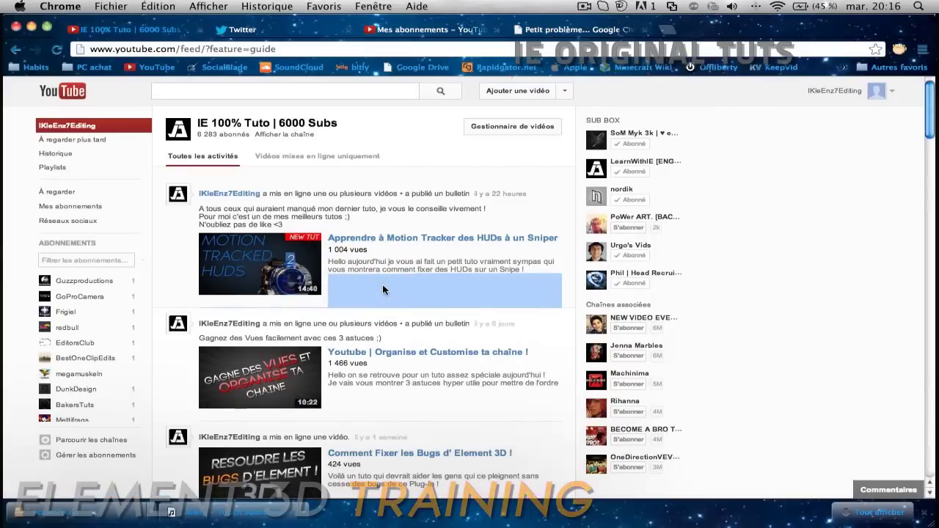
scroll(382, 290, down, 2)
scroll(382, 290, down, 2)
scroll(382, 290, down, 4)
scroll(382, 290, up, 8)
scroll(384, 289, down, 8)
scroll(384, 293, down, 3)
scroll(330, 315, down, 2)
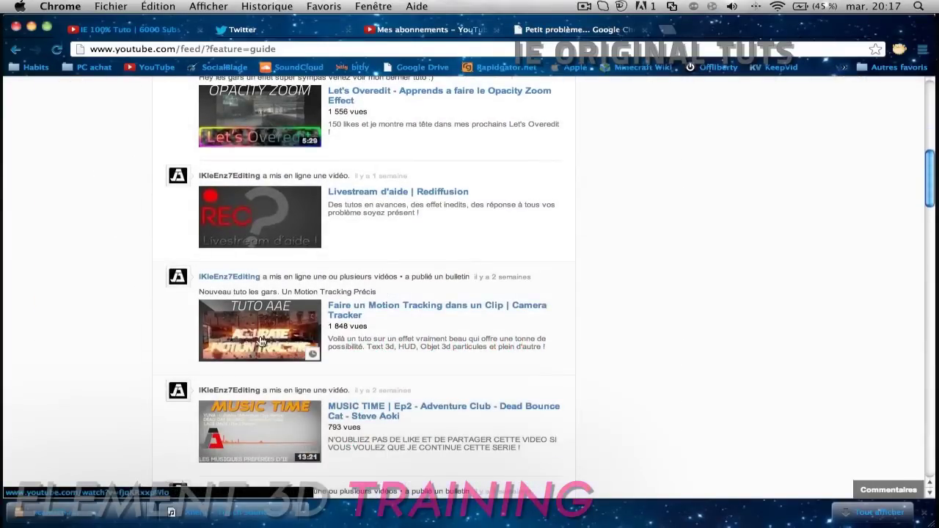
Step: Highlight the 1 848 vues view count, then scroll back up the feed
triple_click(367, 330)
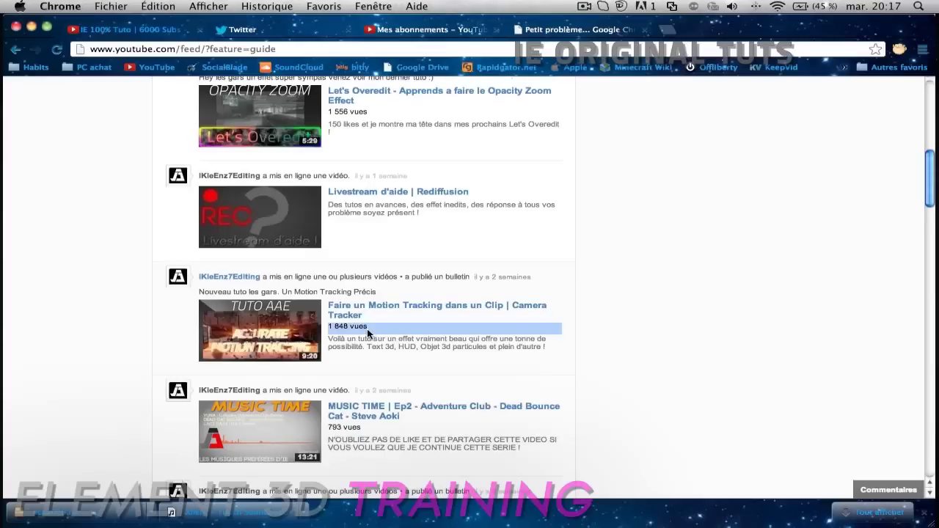
click(367, 328)
scroll(365, 330, down, 1)
scroll(365, 330, down, 5)
scroll(365, 330, up, 8)
scroll(365, 331, up, 7)
scroll(365, 331, up, 1)
scroll(366, 331, up, 3)
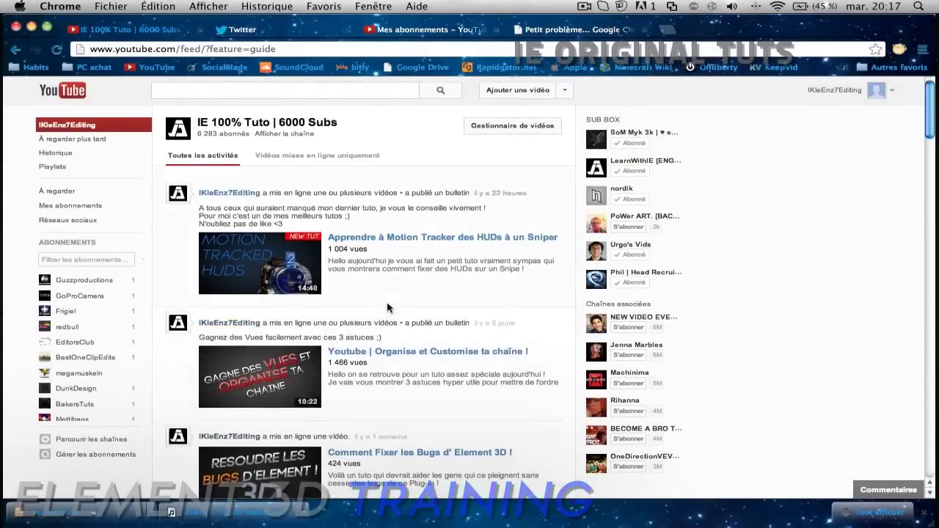
Step: Return to After Effects through Mission Control after a last look at YouTube
key(F3)
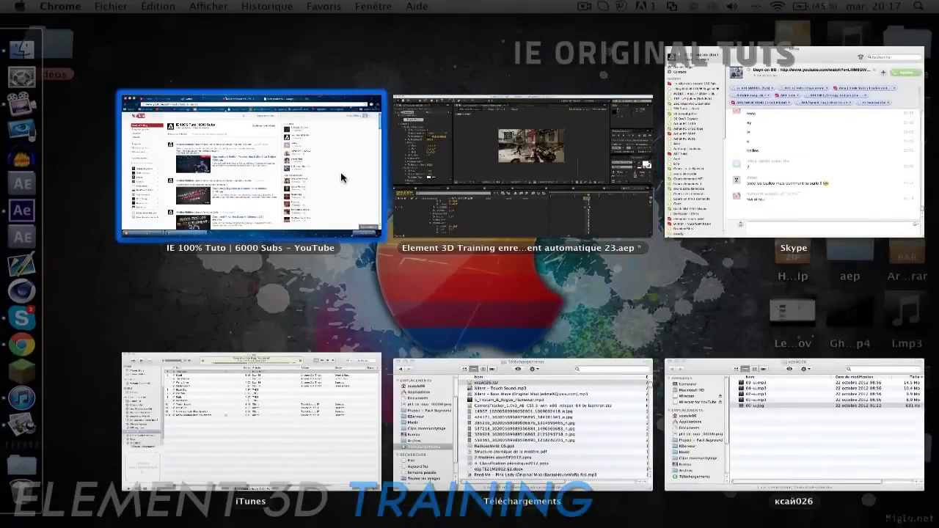
click(341, 177)
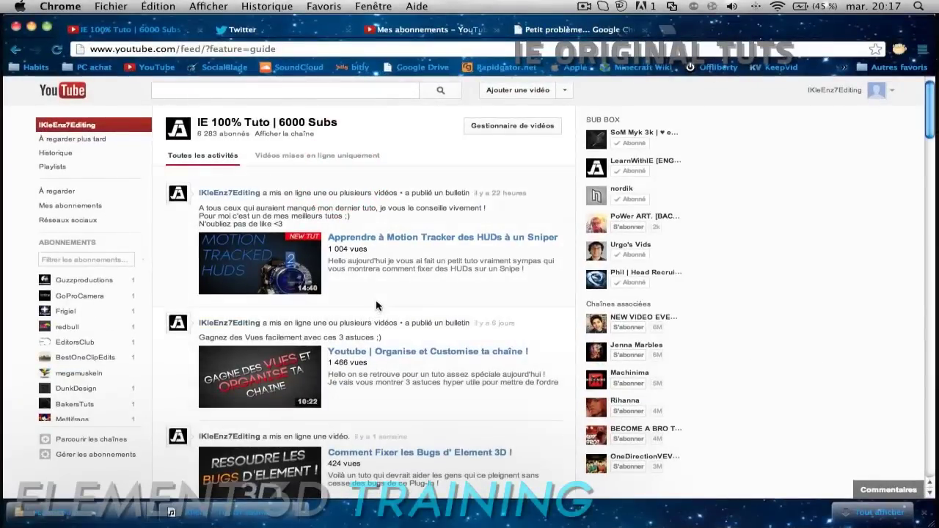
scroll(376, 300, down, 1)
key(F3)
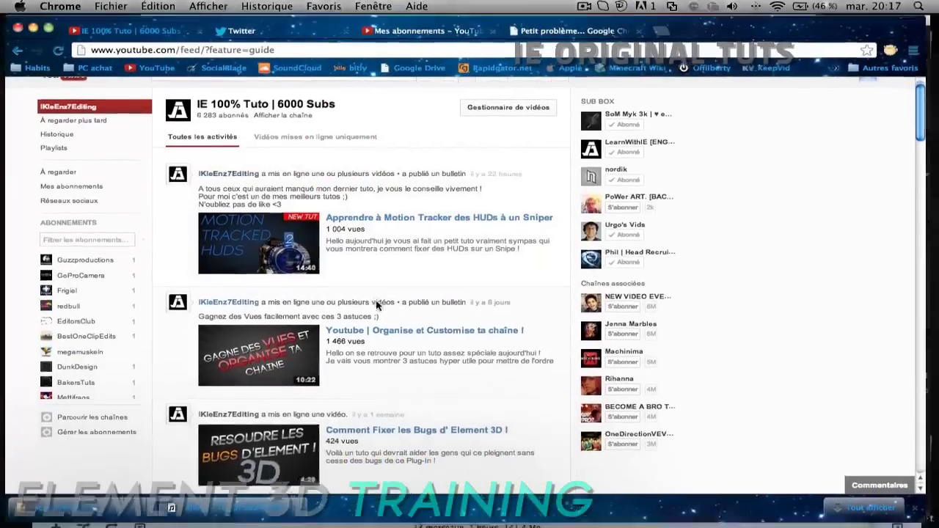
click(501, 169)
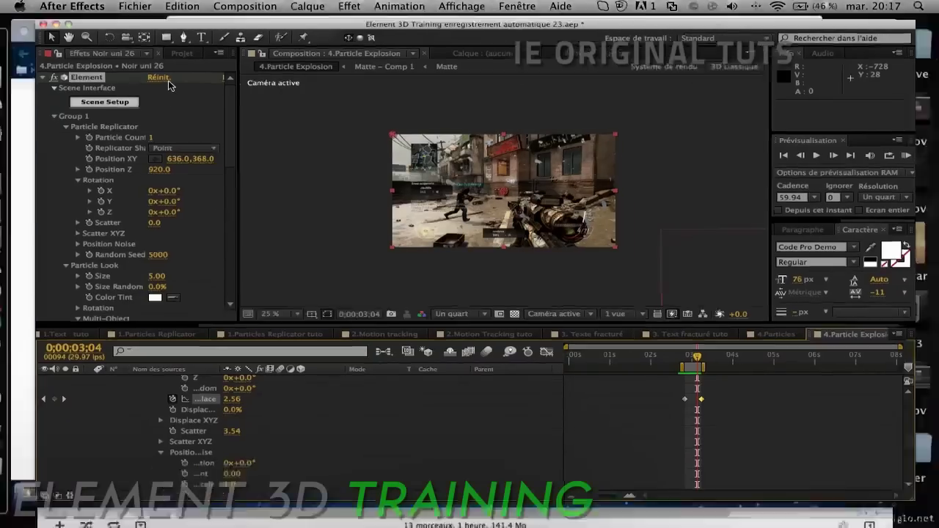
Step: Bring After Effects back through Mission Control and narrow the effect settings panel slightly
key(F3)
click(461, 143)
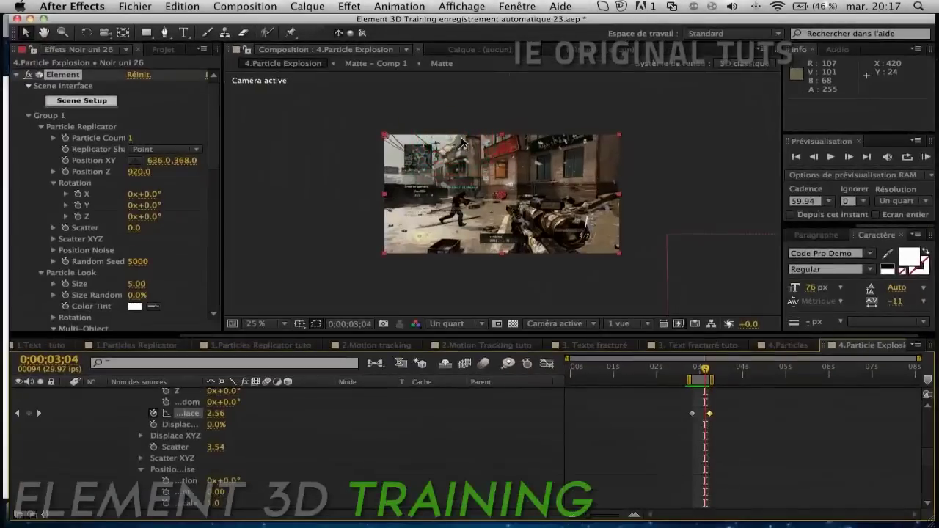
key(F3)
click(491, 147)
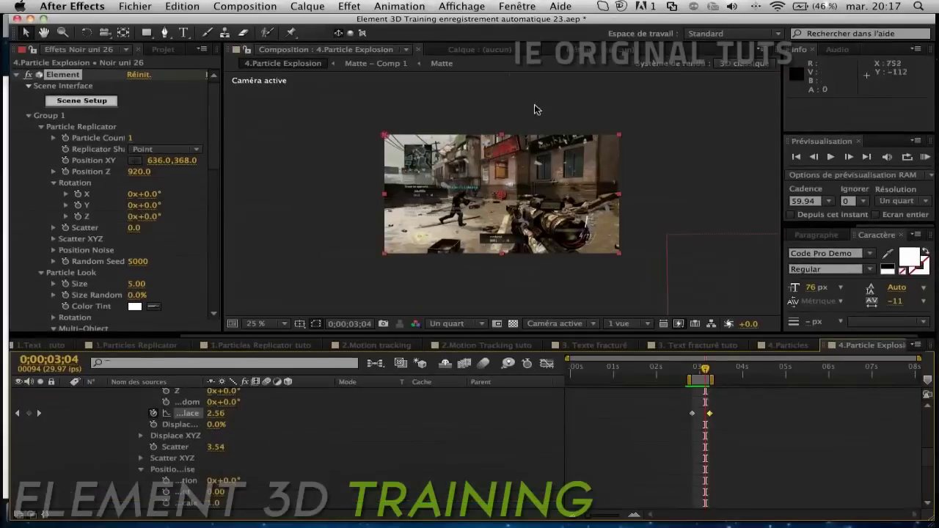
scroll(458, 167, up, 2)
scroll(459, 166, down, 2)
scroll(458, 169, up, 2)
key(F3)
click(551, 164)
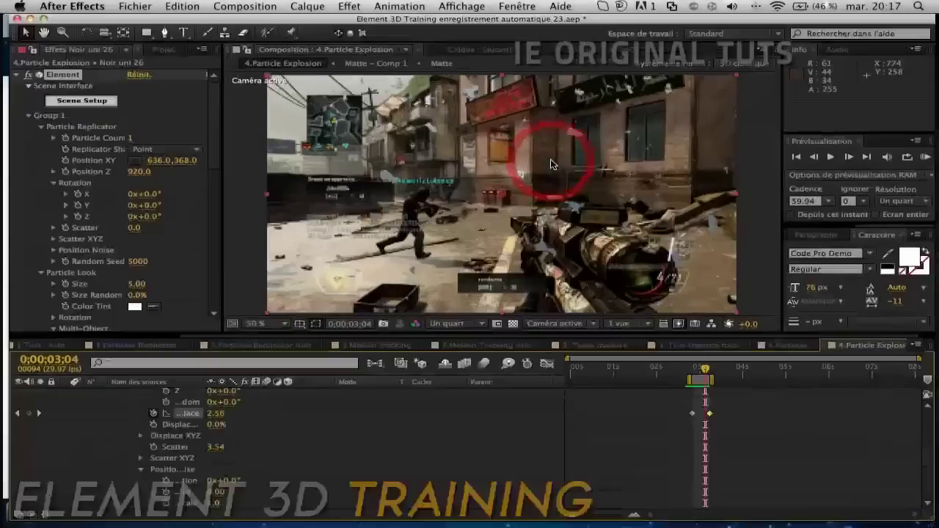
drag(223, 176, 219, 172)
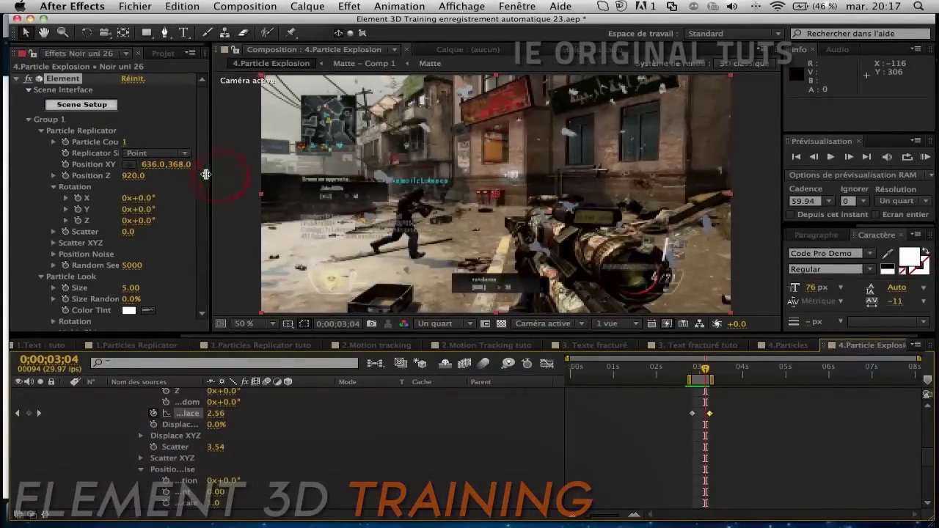
key(F3)
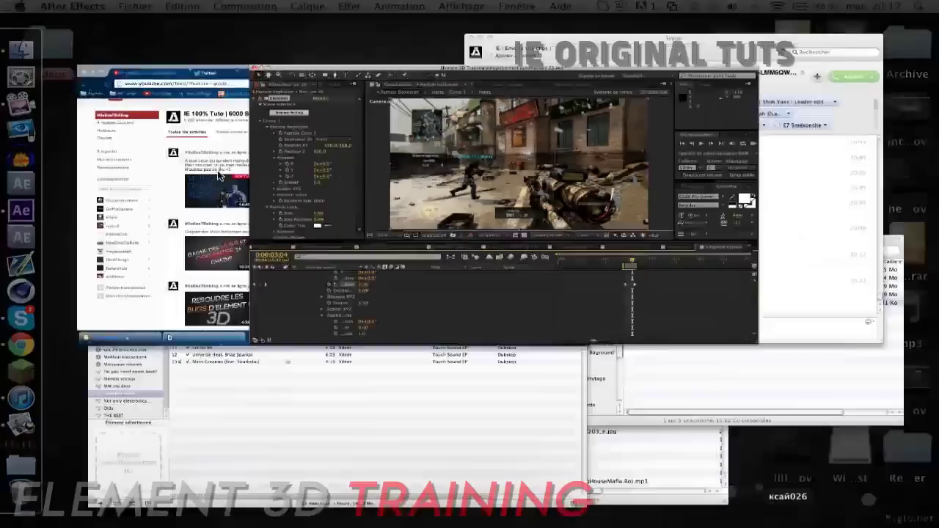
click(453, 148)
Step: Browse the project's list of compositions, then restore After Effects full screen
scroll(175, 438, up, 5)
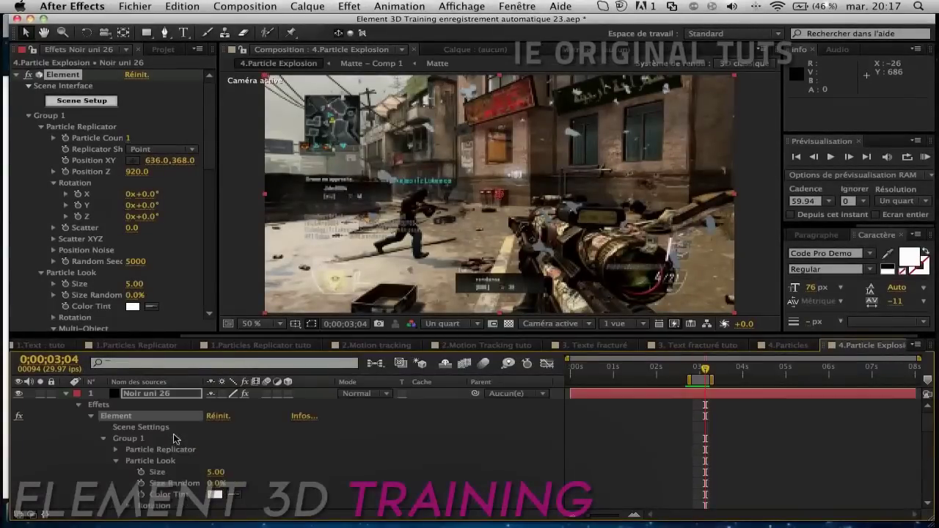
click(164, 49)
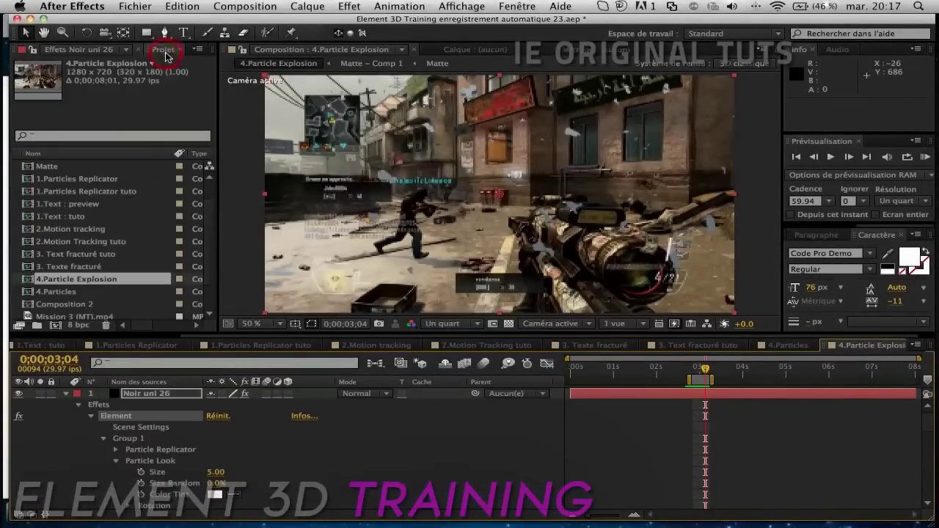
scroll(113, 243, down, 2)
scroll(114, 243, down, 2)
scroll(113, 243, up, 1)
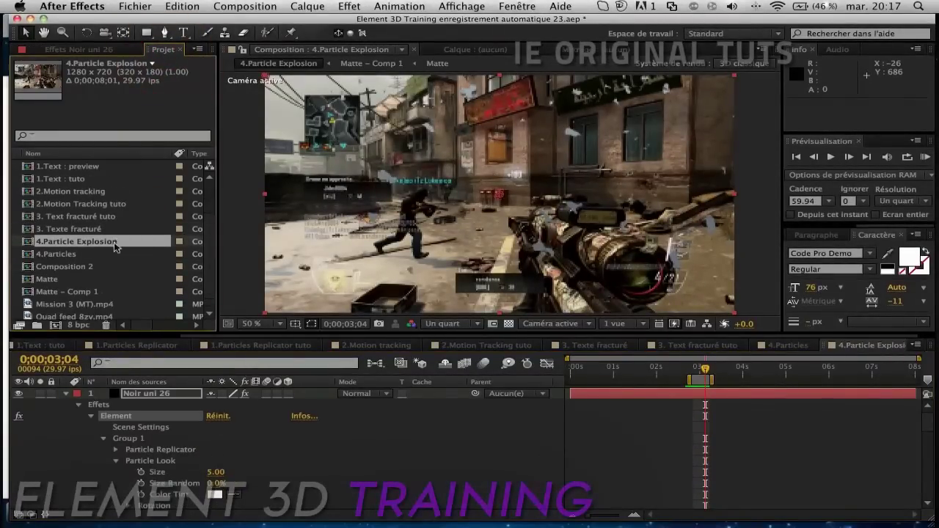
scroll(96, 298, down, 1)
scroll(89, 301, up, 5)
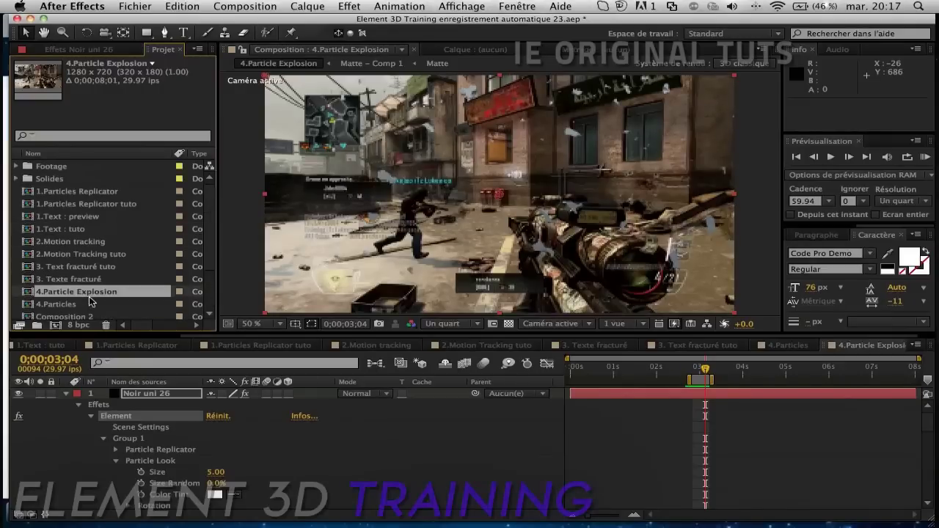
scroll(144, 210, down, 5)
key(F3)
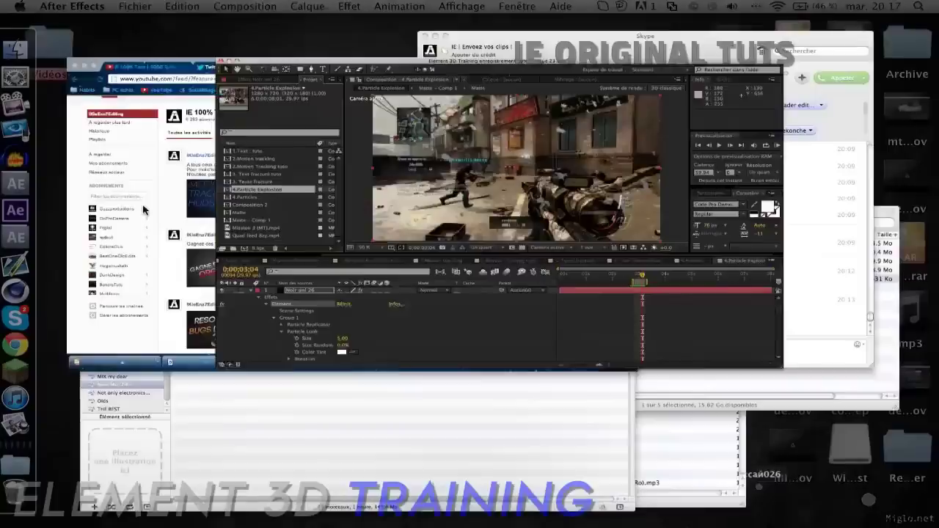
click(445, 163)
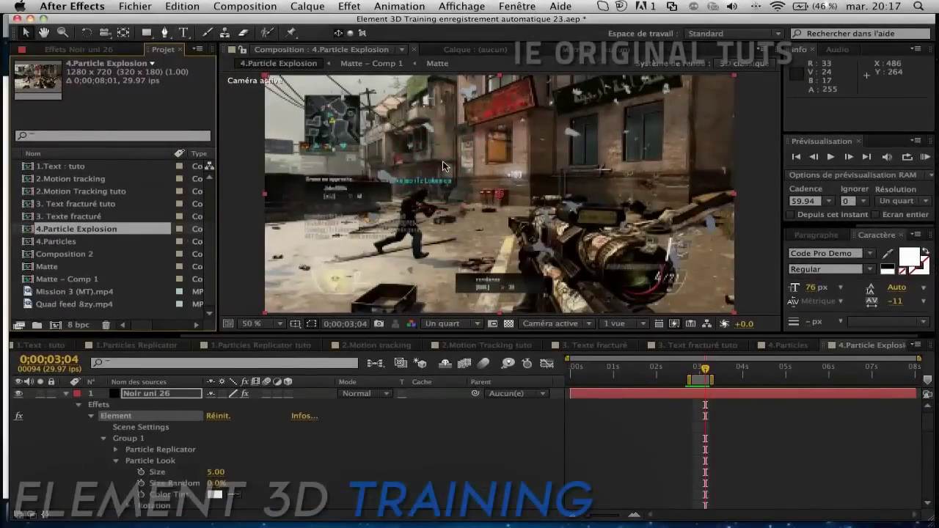
Step: Preview the glass explosion twice from just before the blast, then switch to 4.Particles
click(692, 365)
key(space)
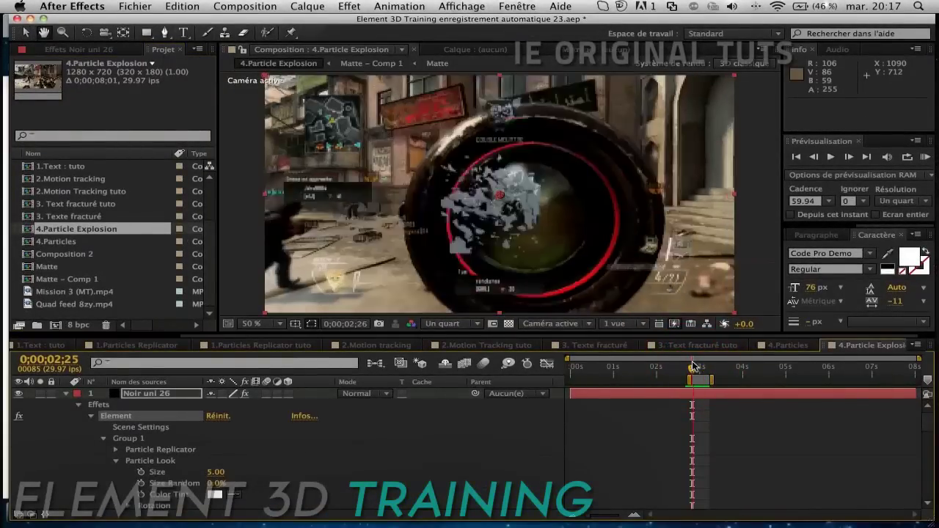
key(space)
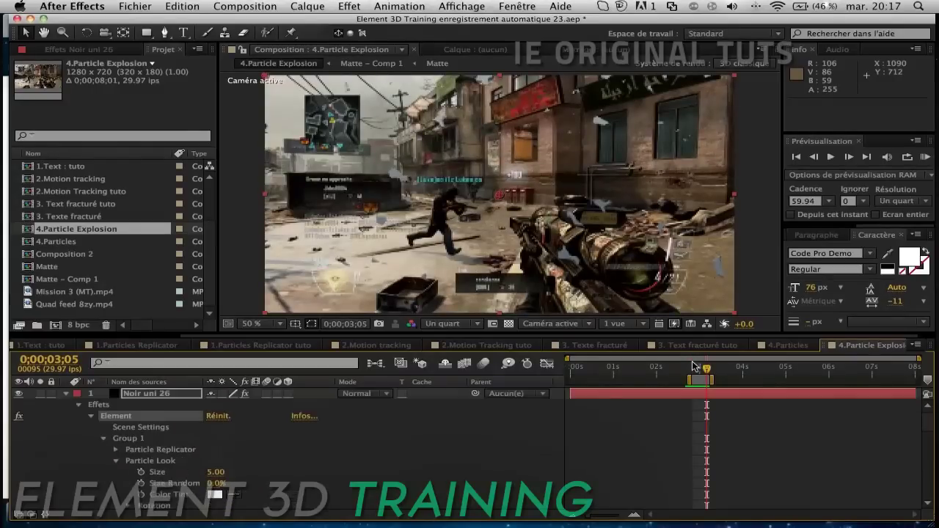
click(693, 365)
key(space)
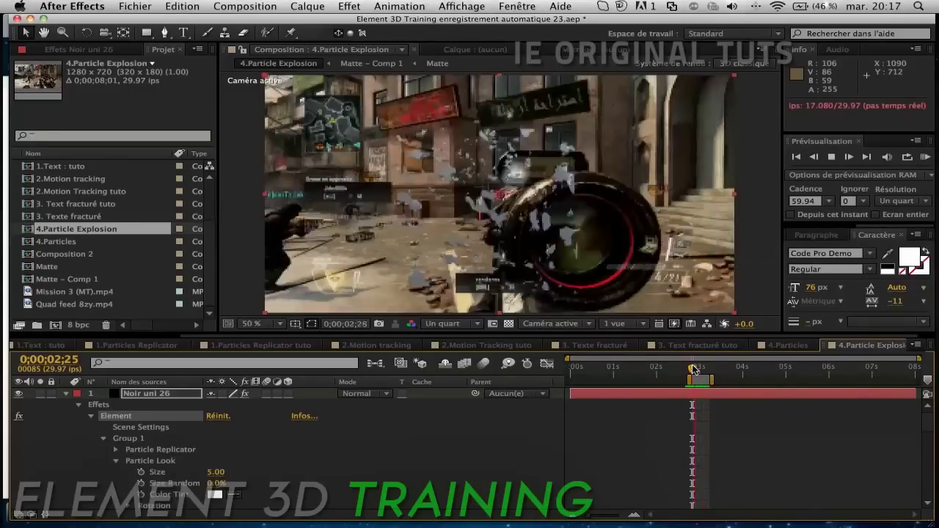
key(space)
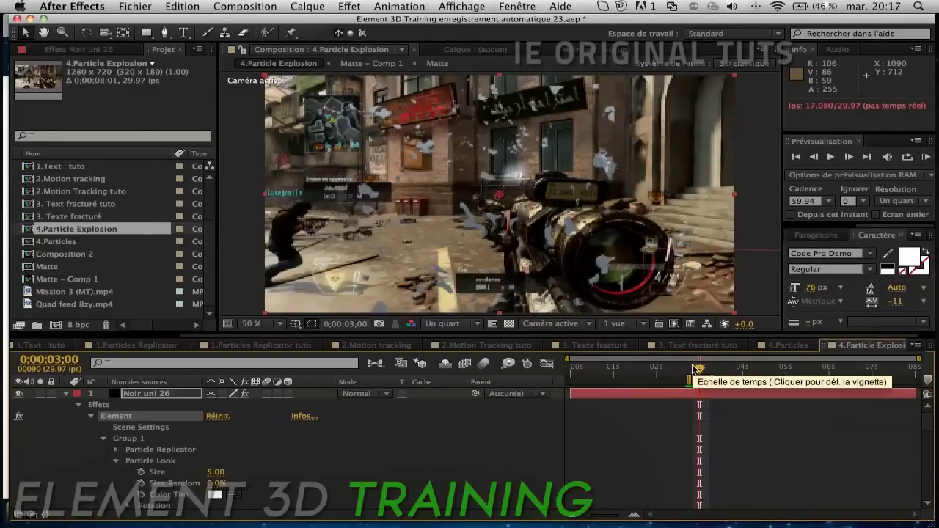
click(787, 344)
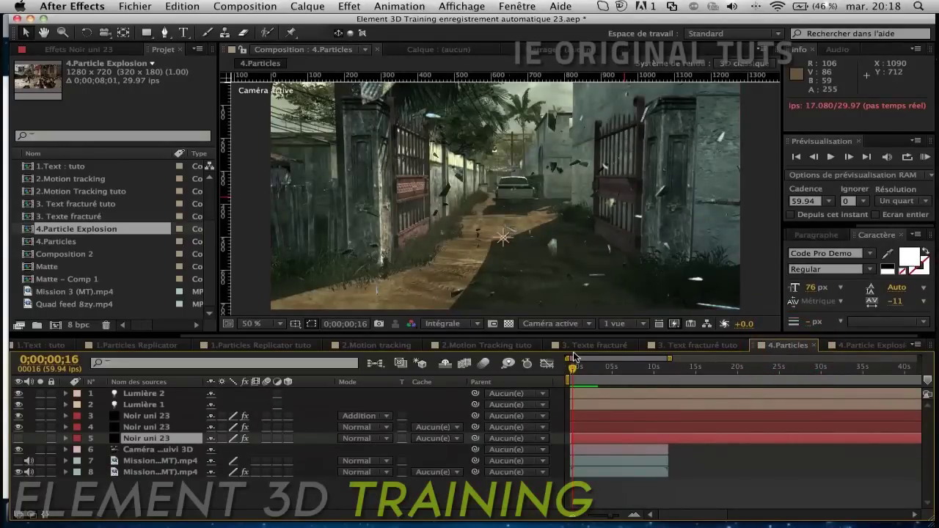
Step: Preview the alley footage, then duplicate 4.Particle Explosion as '4.Particle Explosion tuto' and open it
key(space)
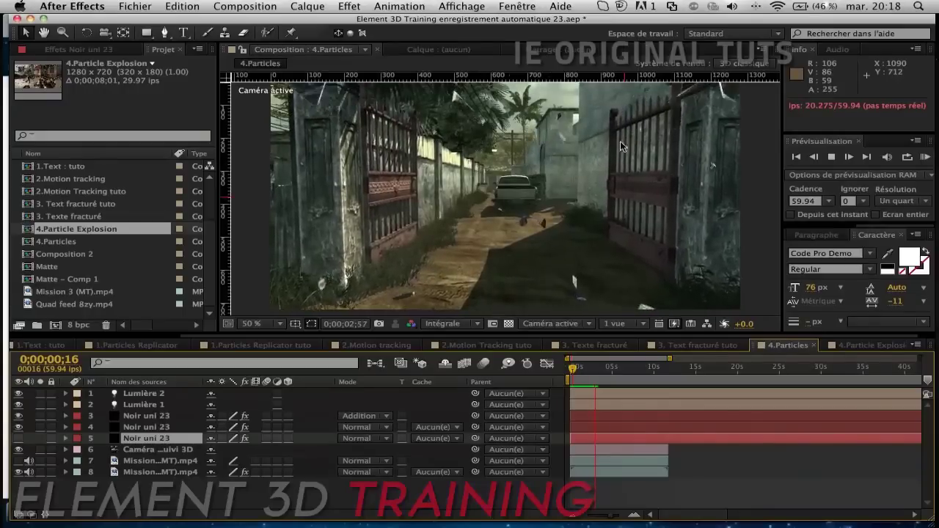
key(space)
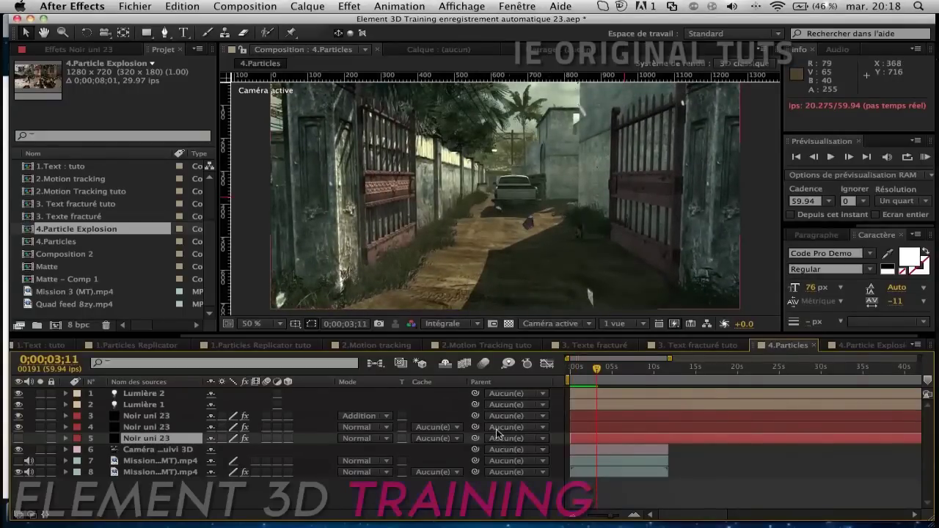
click(67, 233)
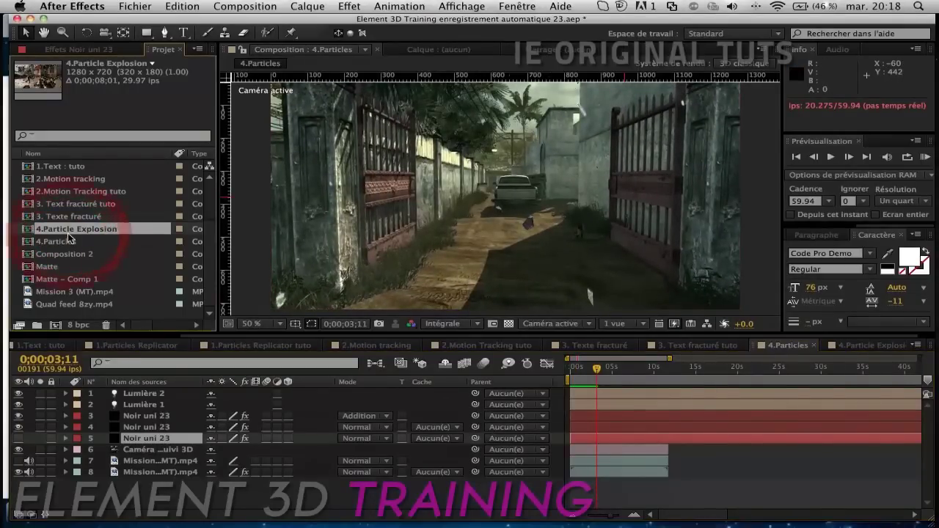
key(ctrl+d)
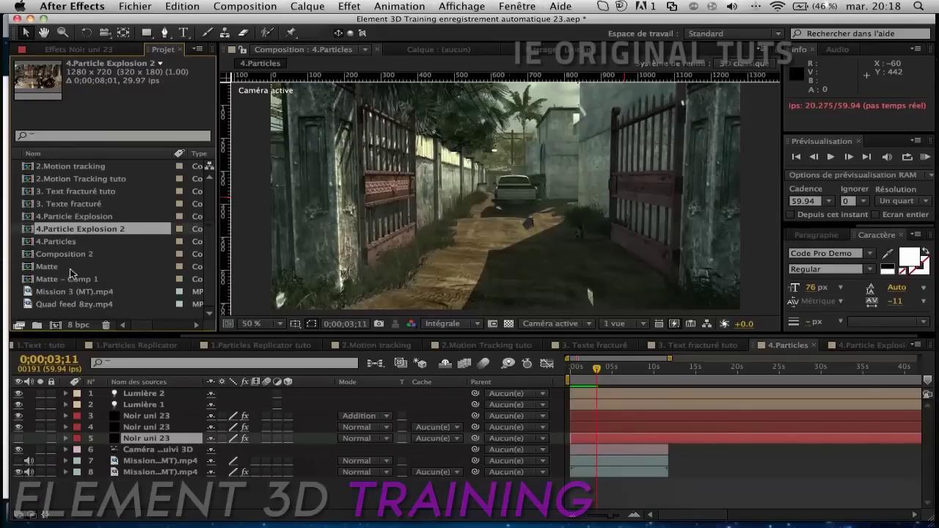
click(95, 231)
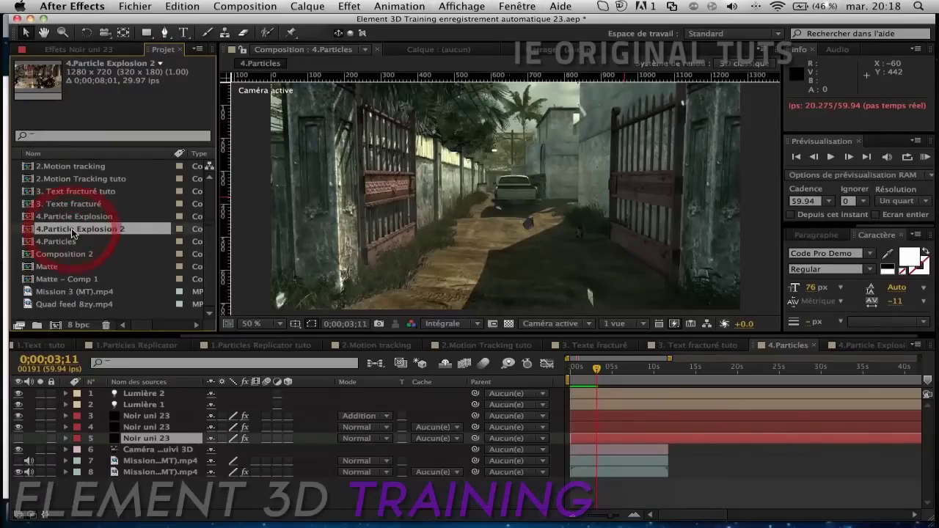
key(Return)
click(125, 230)
text(tuto)
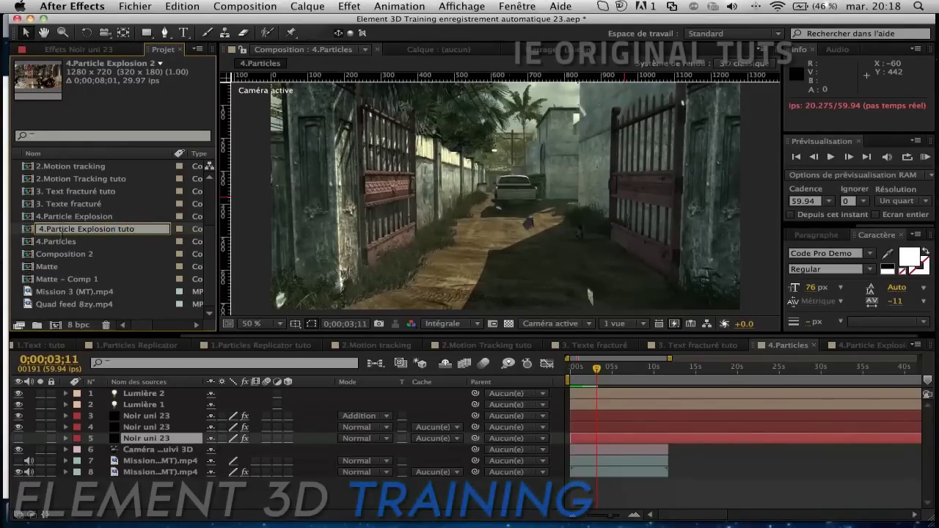
click(65, 242)
double_click(62, 229)
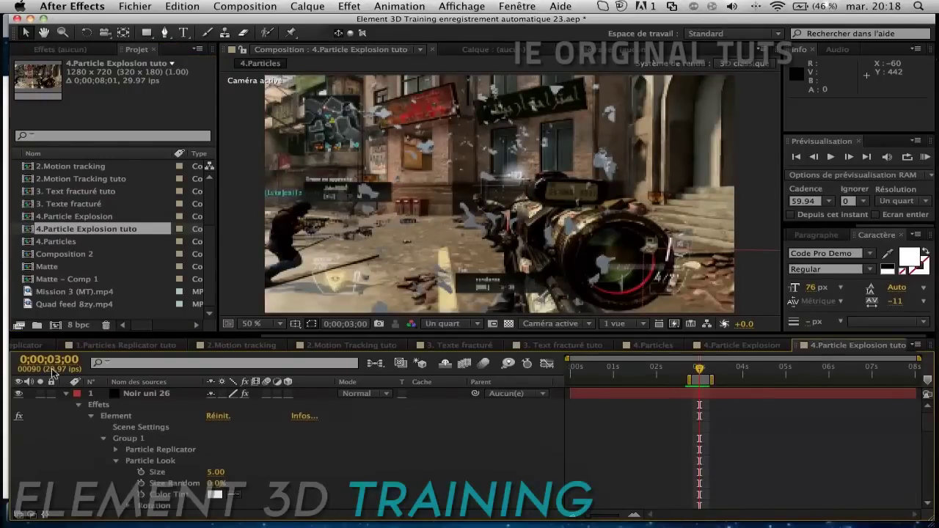
Step: Duplicate 4.Particles, rename the copy '4.Particles tuto', and open it
click(98, 204)
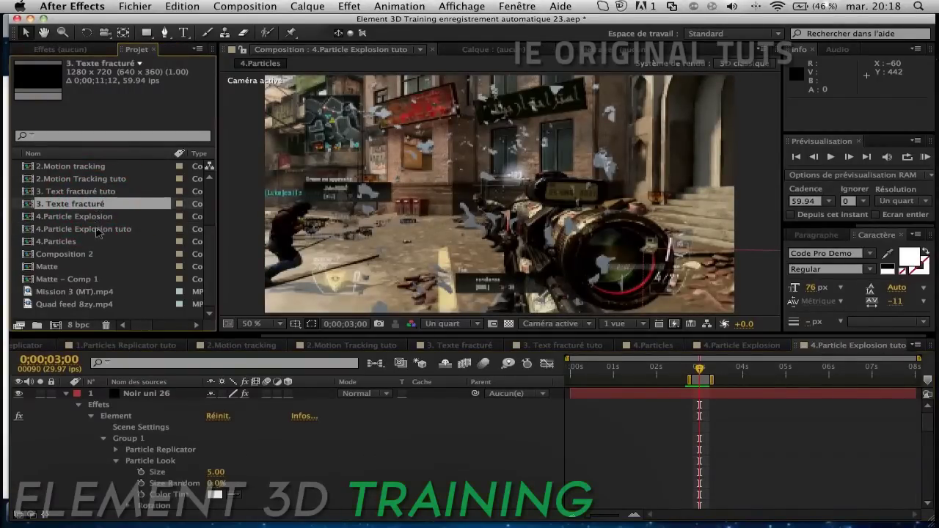
click(96, 242)
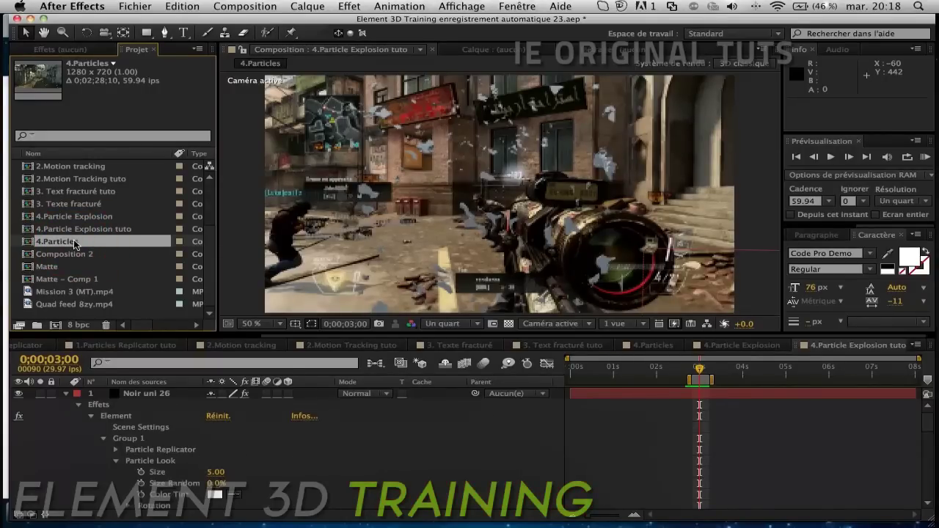
key(super+d)
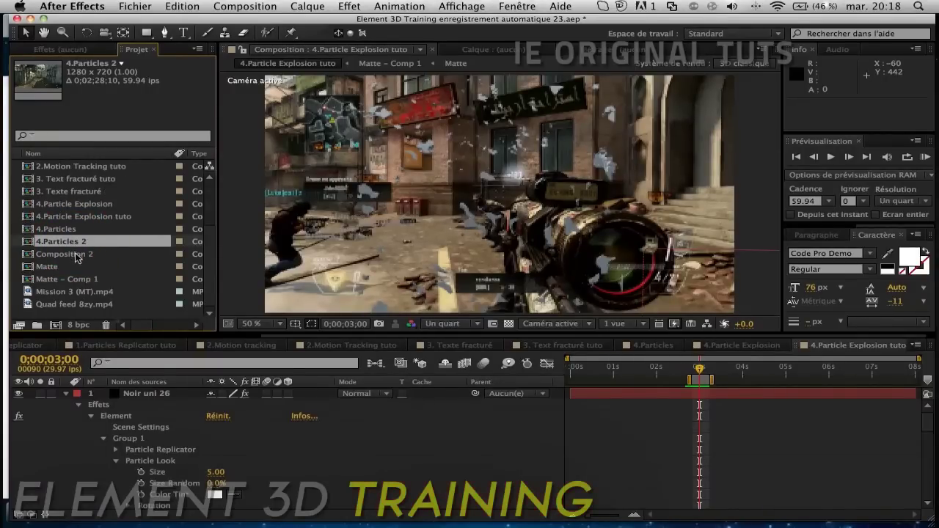
click(82, 245)
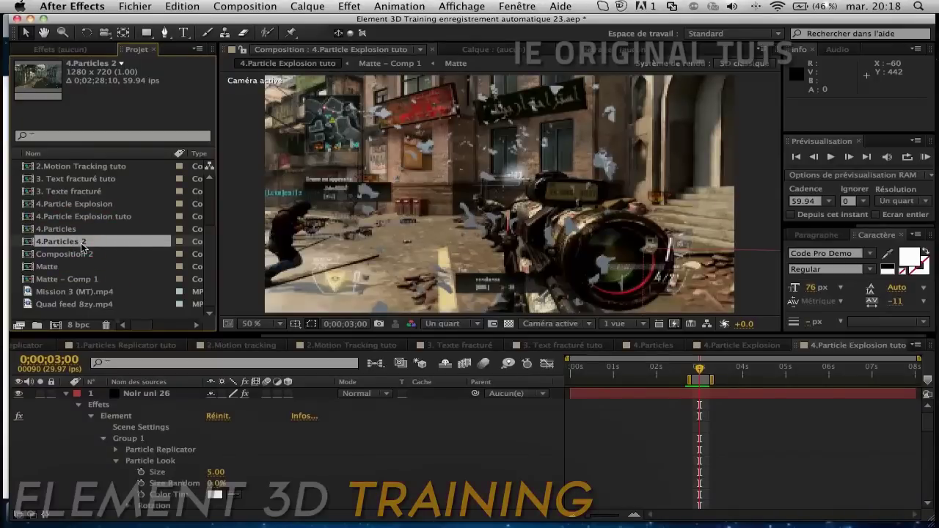
key(Return)
click(90, 242)
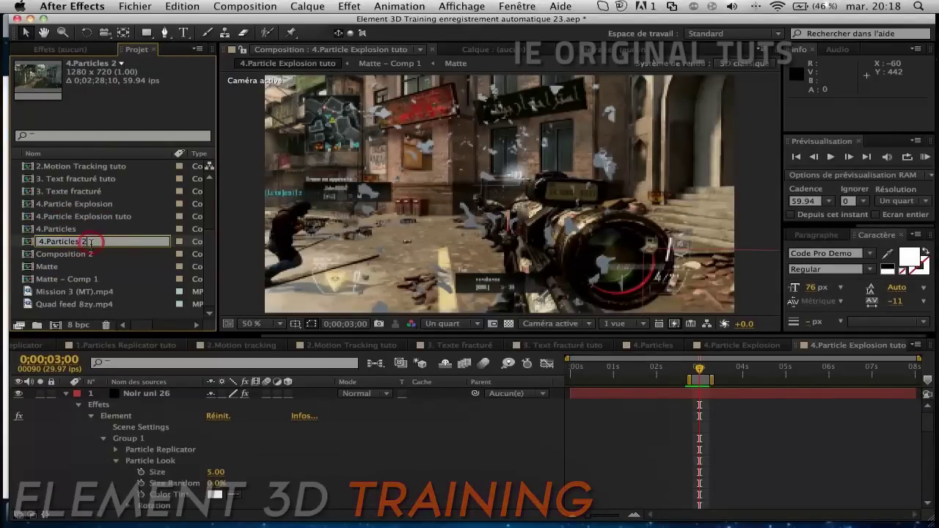
text(tuto)
click(87, 255)
double_click(71, 243)
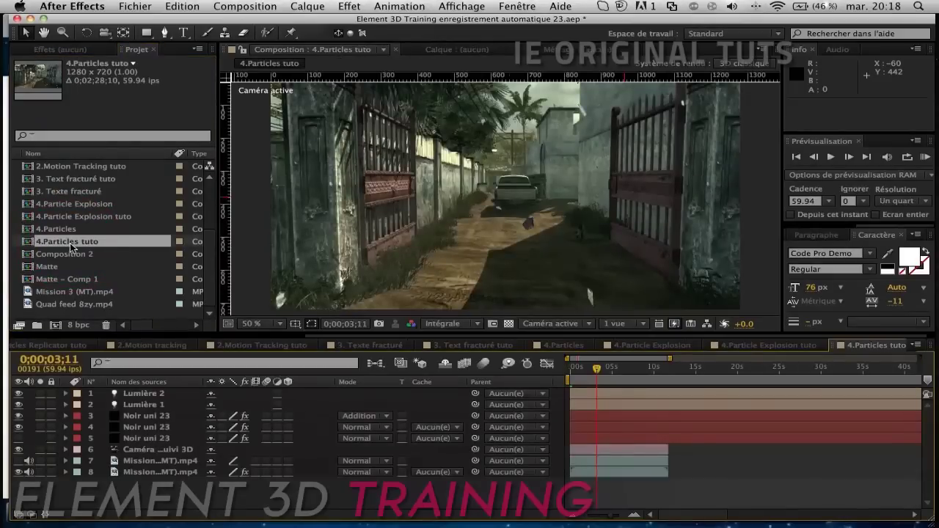
Step: Delete the lights, solids and extra footage layers, keeping the tracked camera and Mission 3 footage
drag(596, 398, 571, 398)
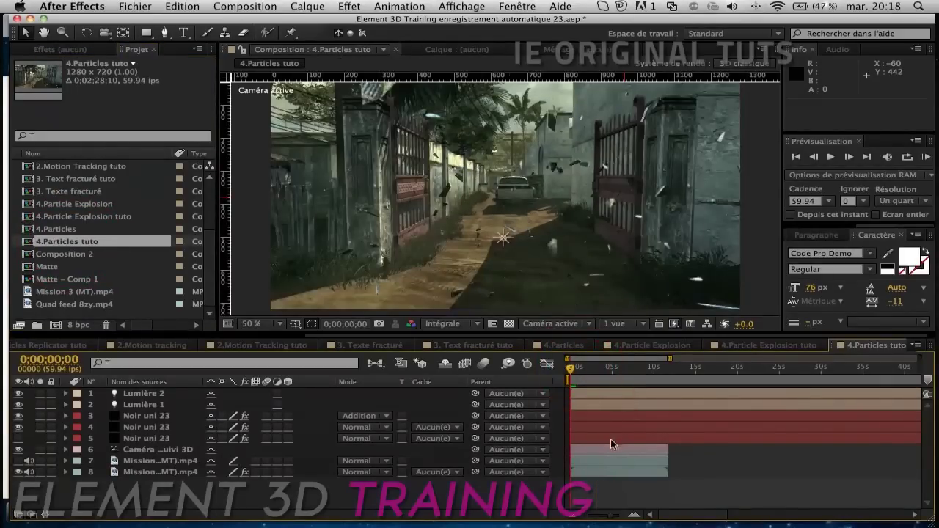
click(603, 462)
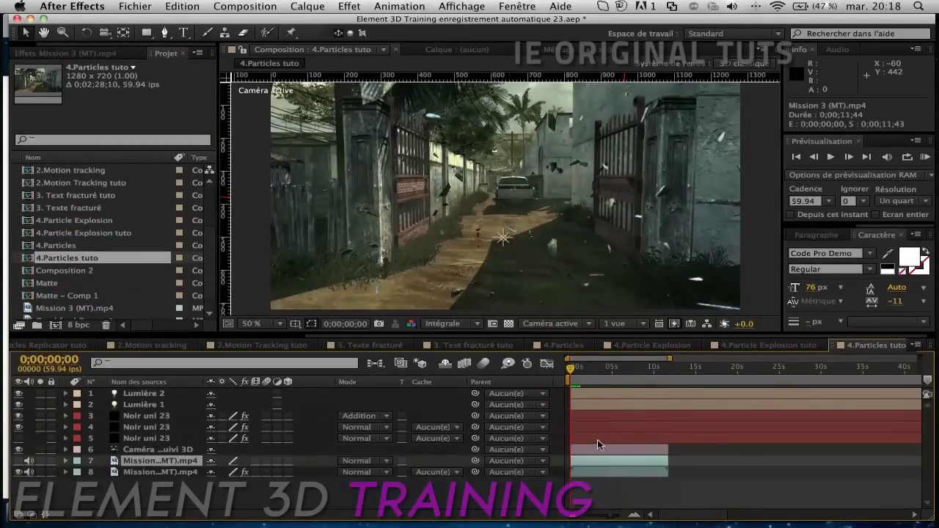
shift+click(598, 444)
shift+click(594, 394)
super+click(597, 449)
key(Delete)
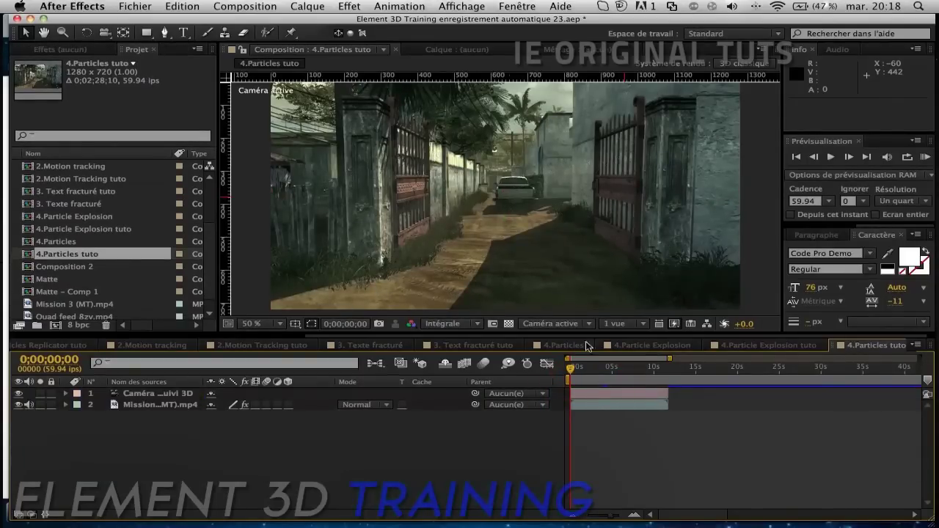
Step: Inspect the Mission 3 footage's 3D Camera Tracker points, then select the tracked camera layer
click(102, 48)
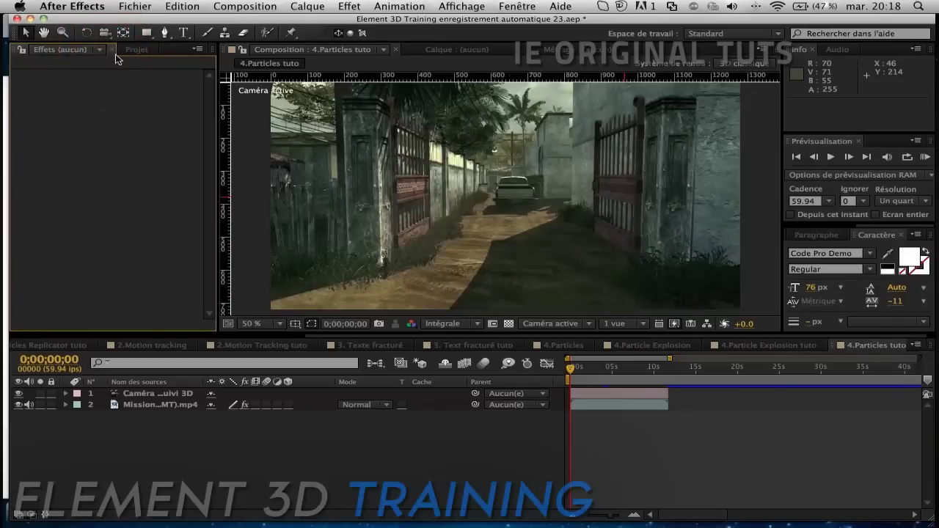
click(132, 52)
click(145, 399)
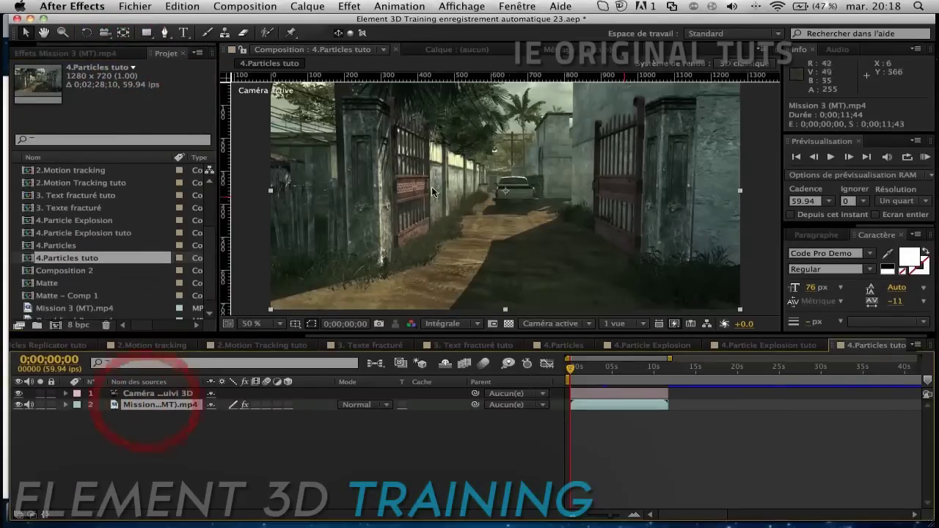
click(88, 52)
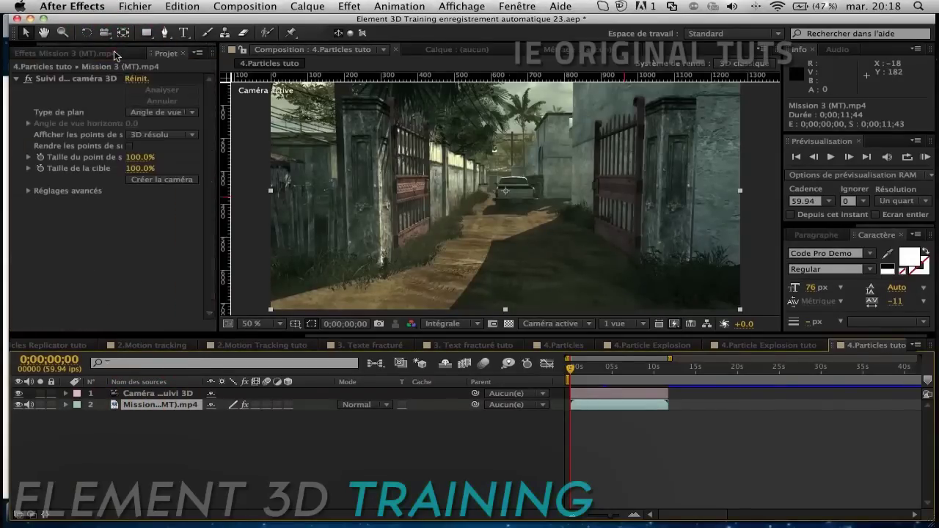
click(59, 80)
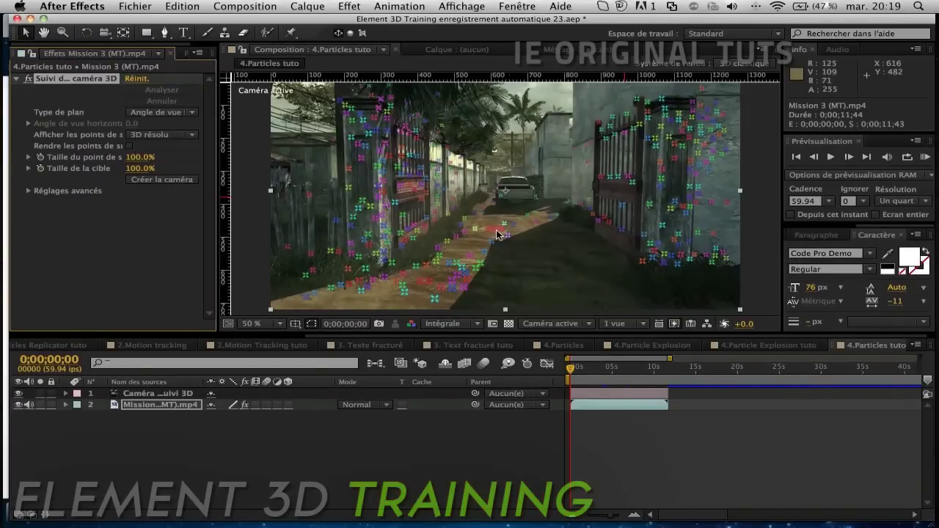
click(608, 392)
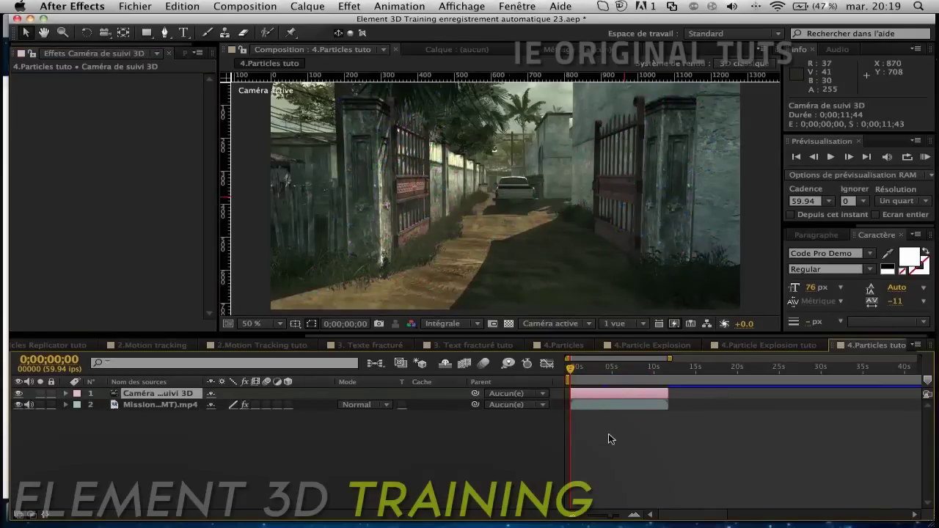
Step: Add a new black solid layer and apply the Element effect to it
click(608, 455)
key(ctrl+y)
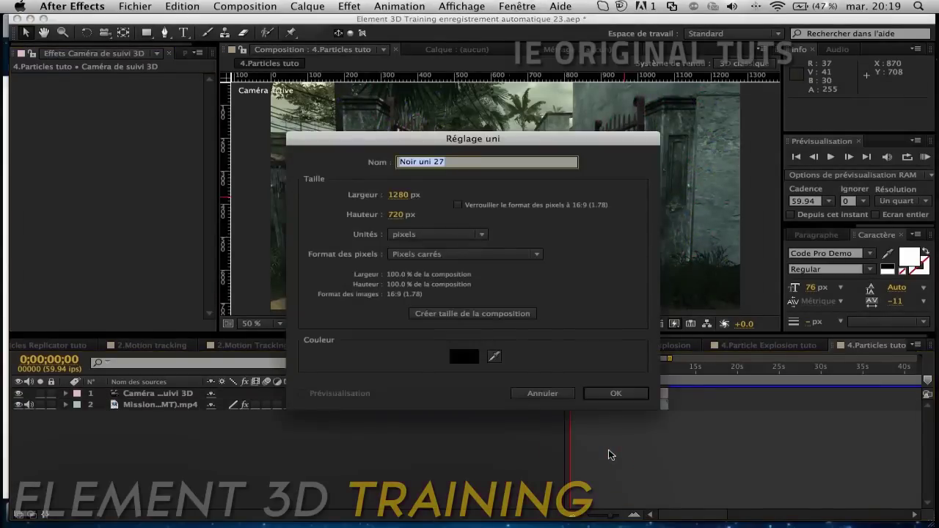
key(Return)
click(349, 5)
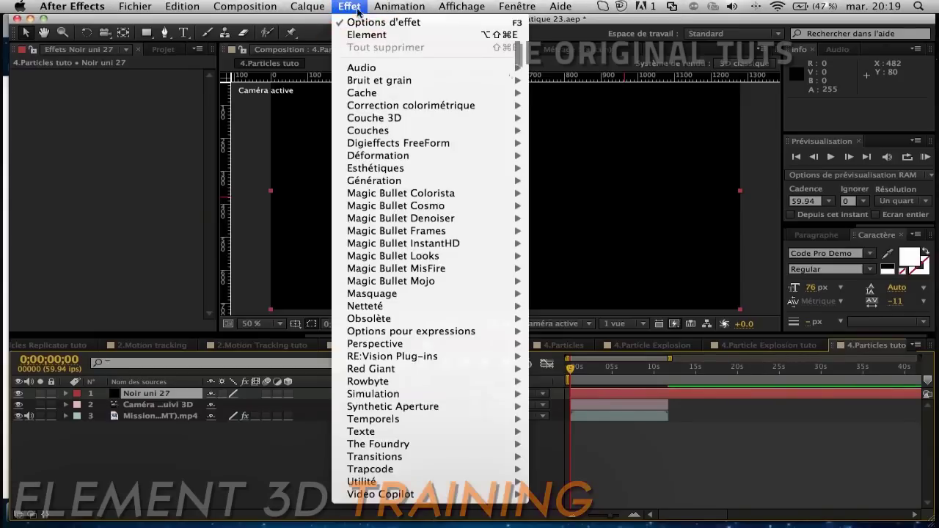
click(361, 34)
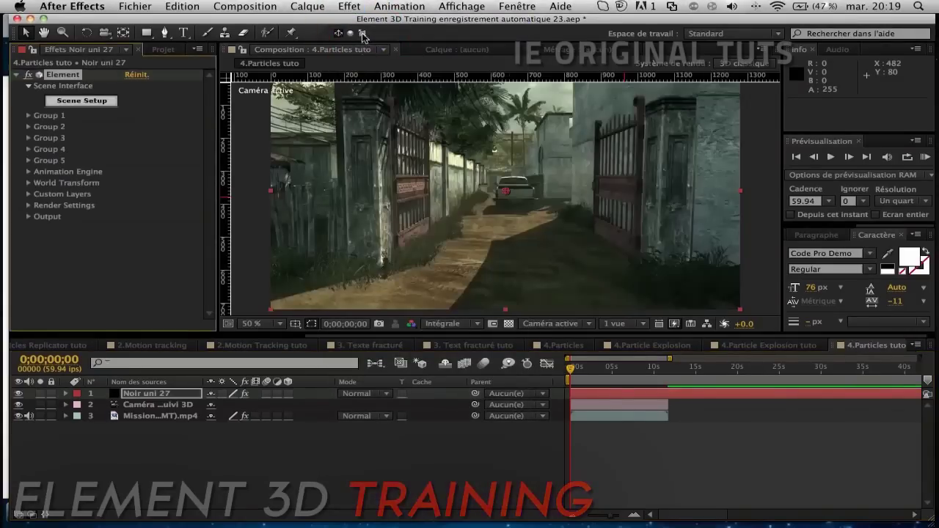
Step: In Element's Scene Setup, expand Motion_Design > Motion_Design and show the Broken_Glass models
click(82, 101)
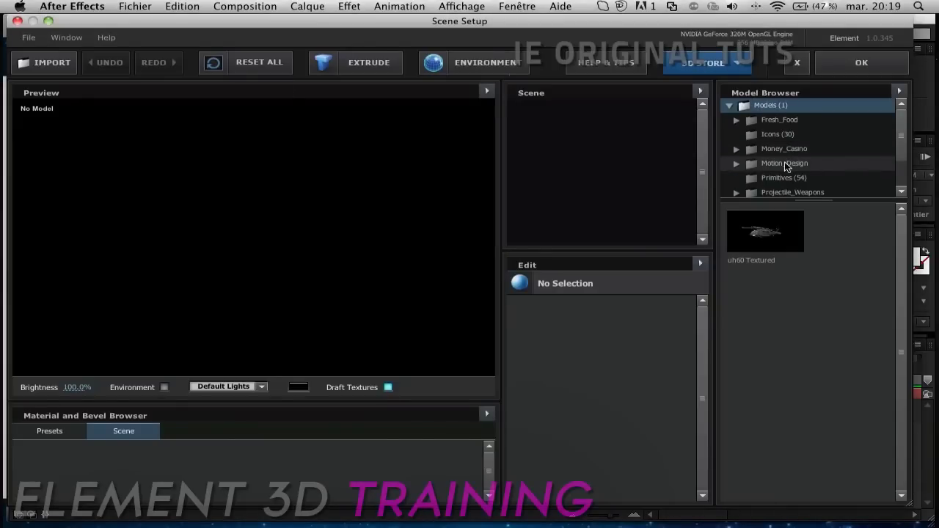
double_click(784, 162)
double_click(784, 177)
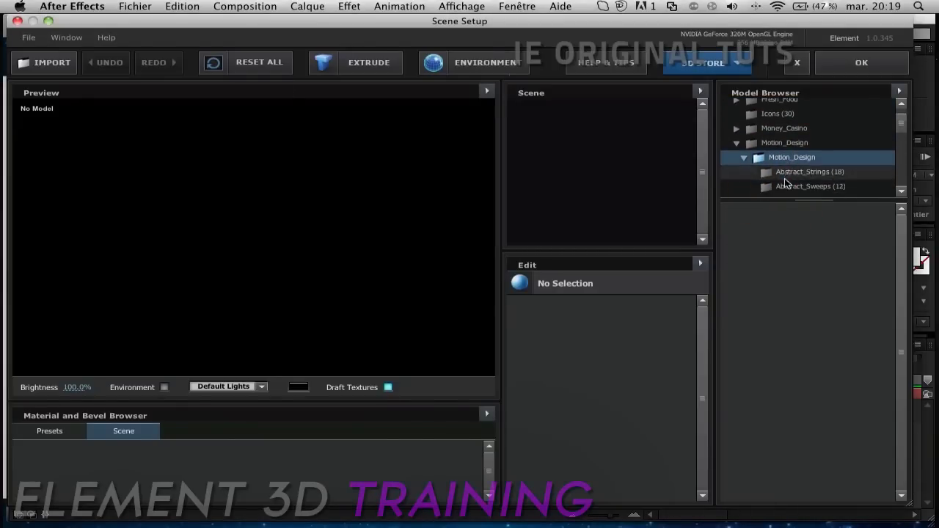
scroll(785, 182, down, 5)
click(805, 158)
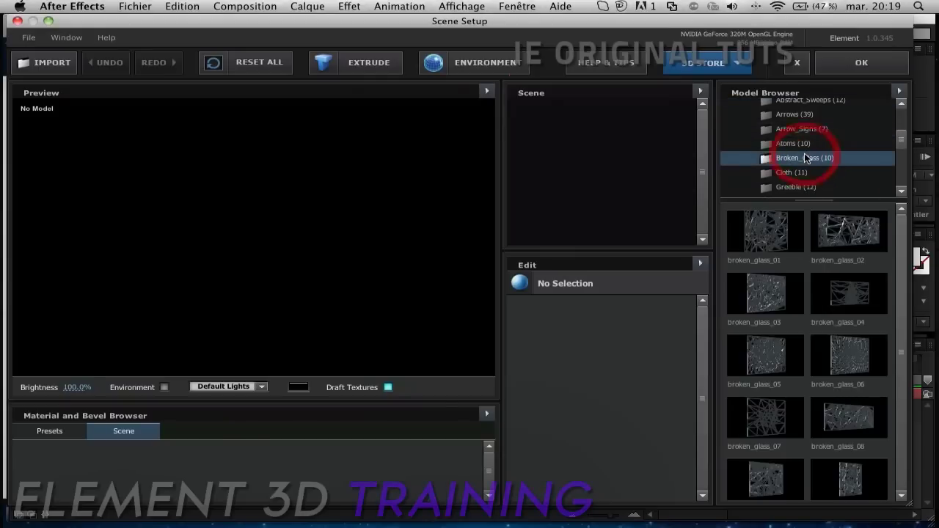
scroll(783, 146, up, 4)
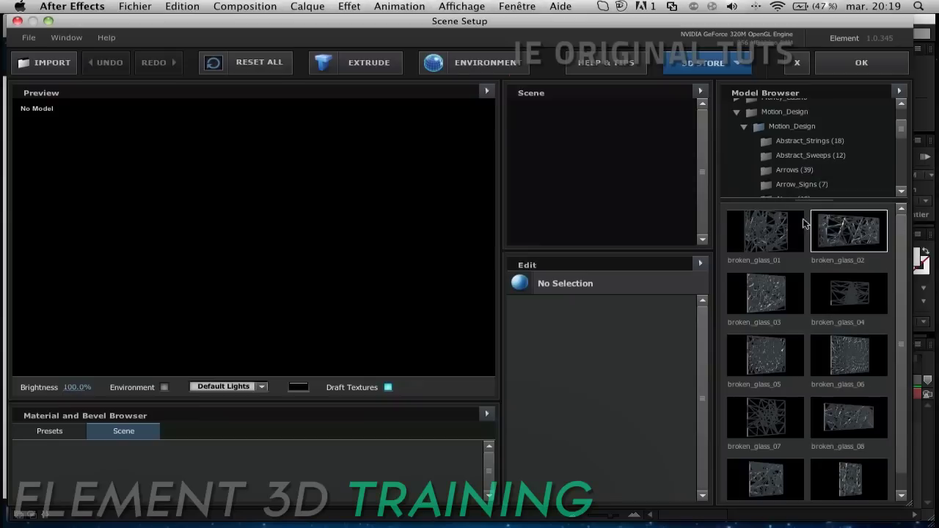
Step: Load broken_glass_01 into the scene and expand the Pro_Shaders material presets
click(782, 227)
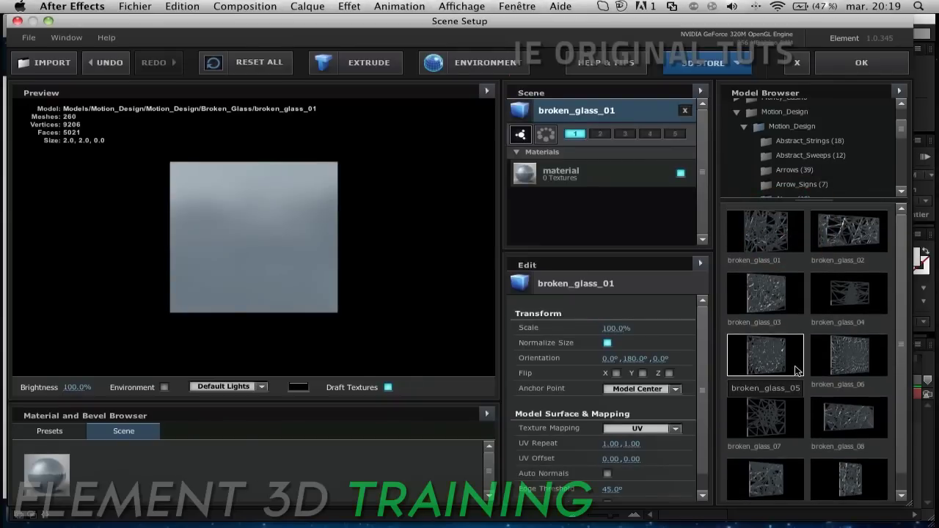
drag(183, 271, 159, 266)
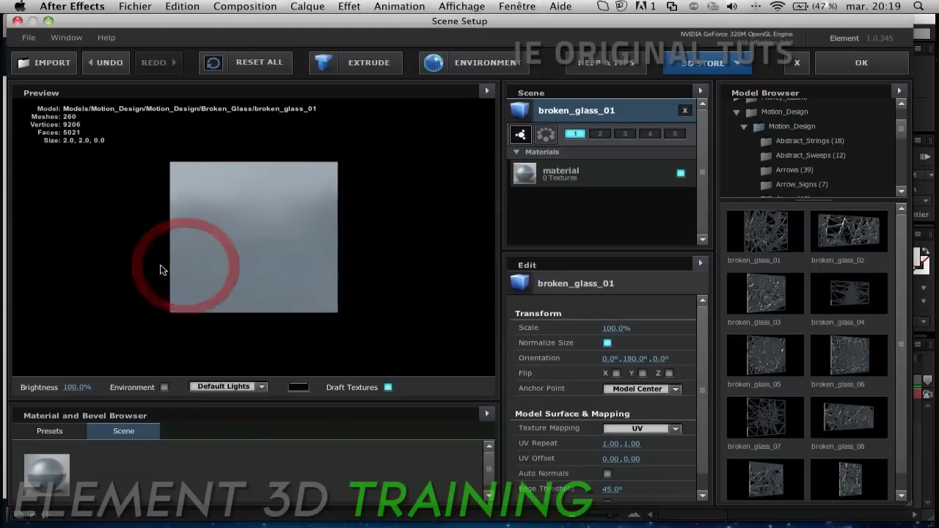
click(74, 430)
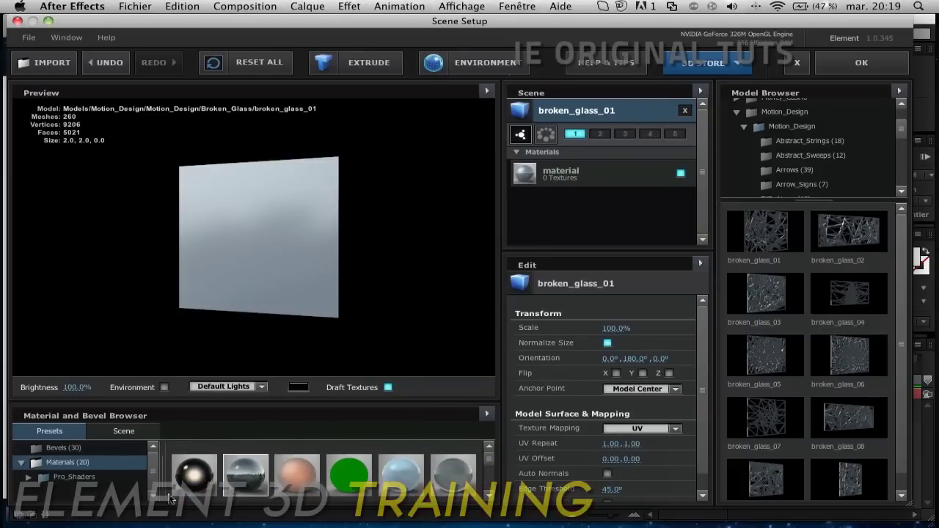
double_click(86, 481)
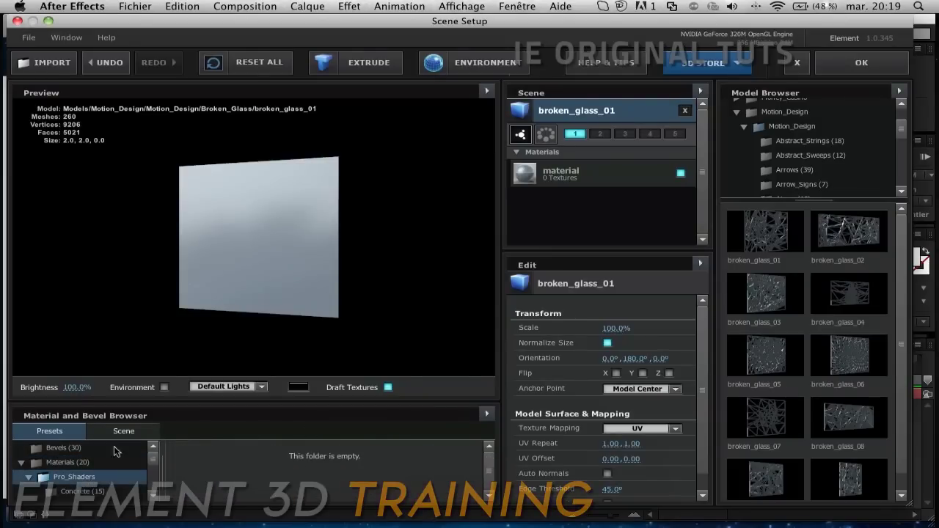
scroll(97, 499, down, 1)
scroll(98, 497, down, 1)
scroll(98, 493, down, 1)
scroll(100, 487, down, 1)
scroll(99, 487, up, 1)
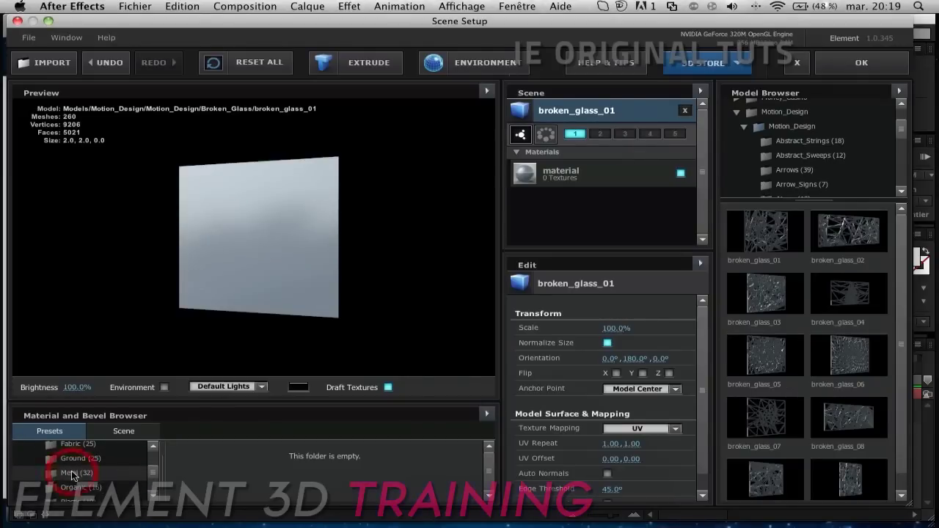
Step: Give the glass the metal_grunge_painted_09 Metal material and confirm the scene with OK
click(77, 473)
scroll(260, 478, down, 2)
scroll(260, 477, up, 2)
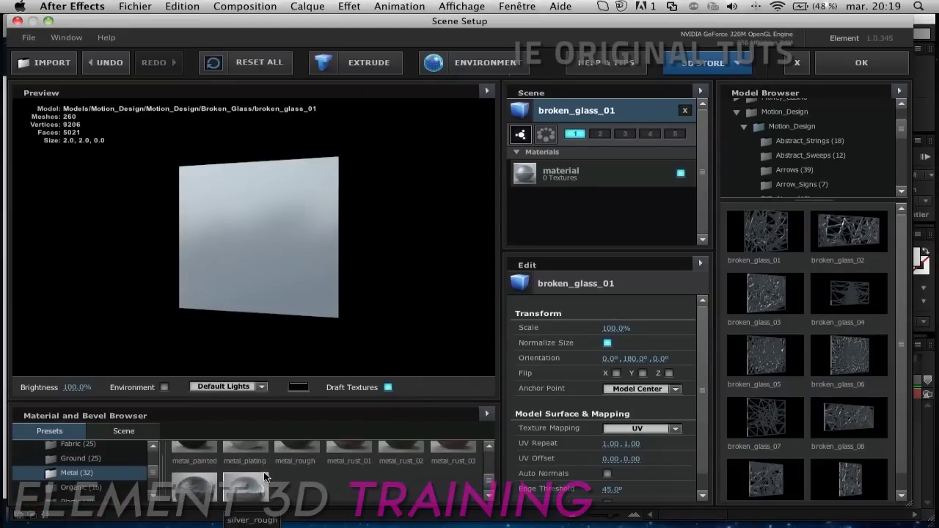
scroll(264, 472, down, 2)
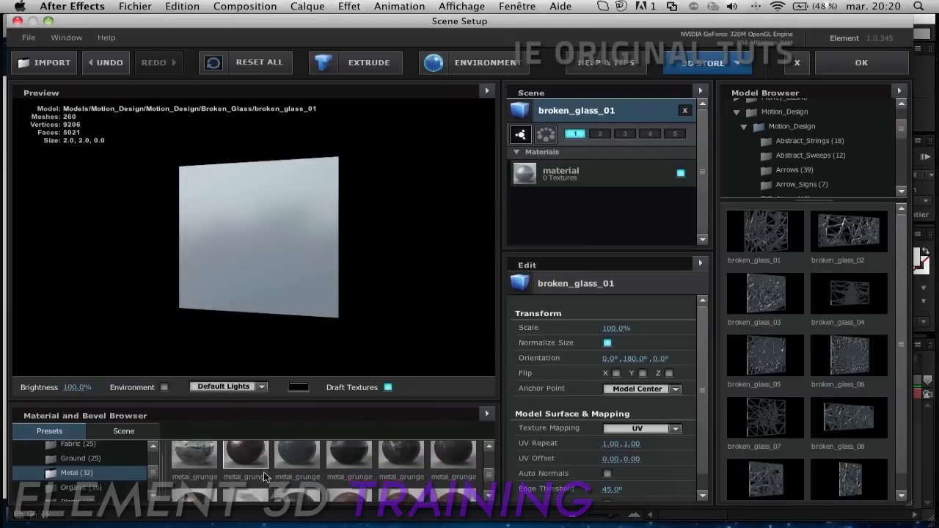
click(406, 461)
click(270, 284)
mouse_move(300, 292)
mouse_down()
mouse_move(274, 295)
mouse_move(292, 294)
mouse_up()
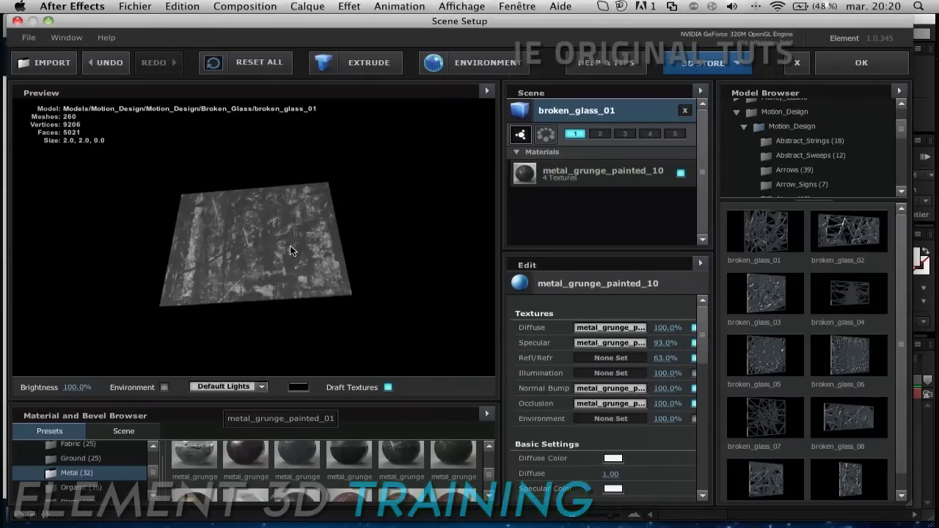
click(347, 454)
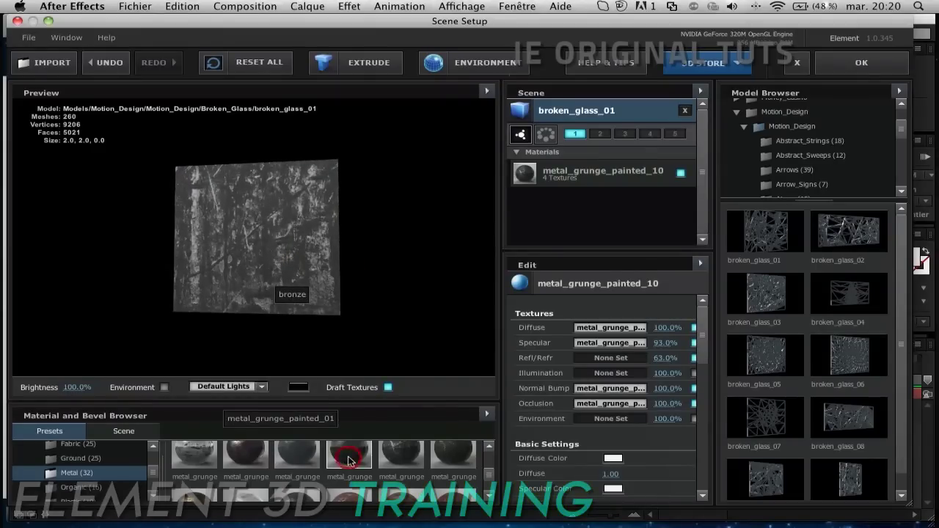
scroll(291, 477, up, 1)
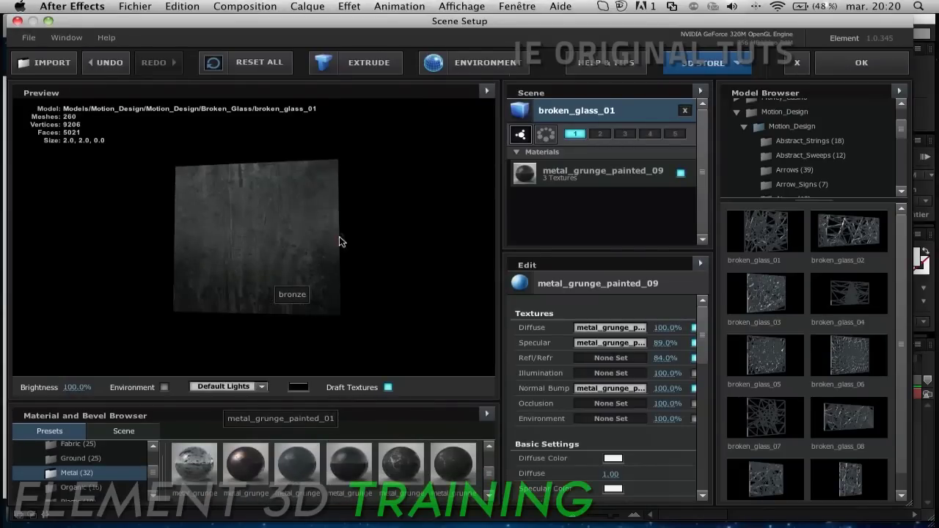
drag(372, 227, 376, 229)
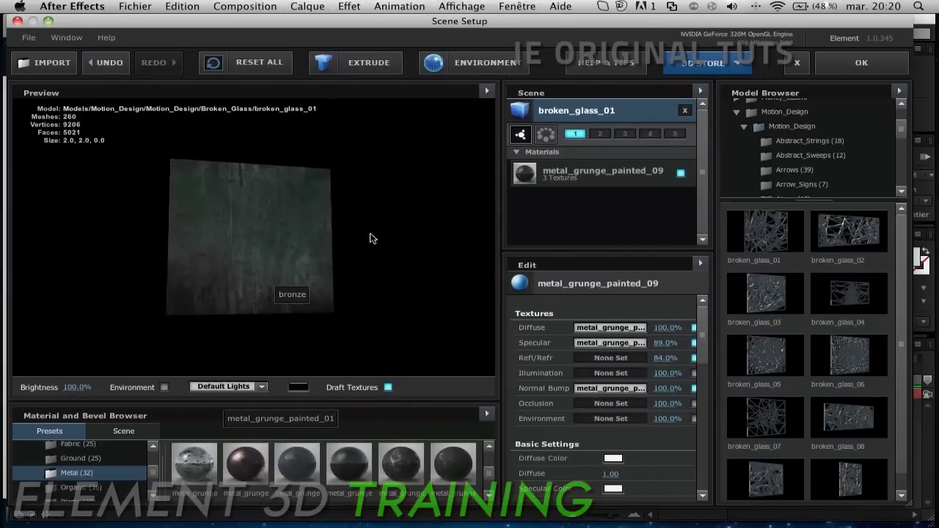
click(886, 67)
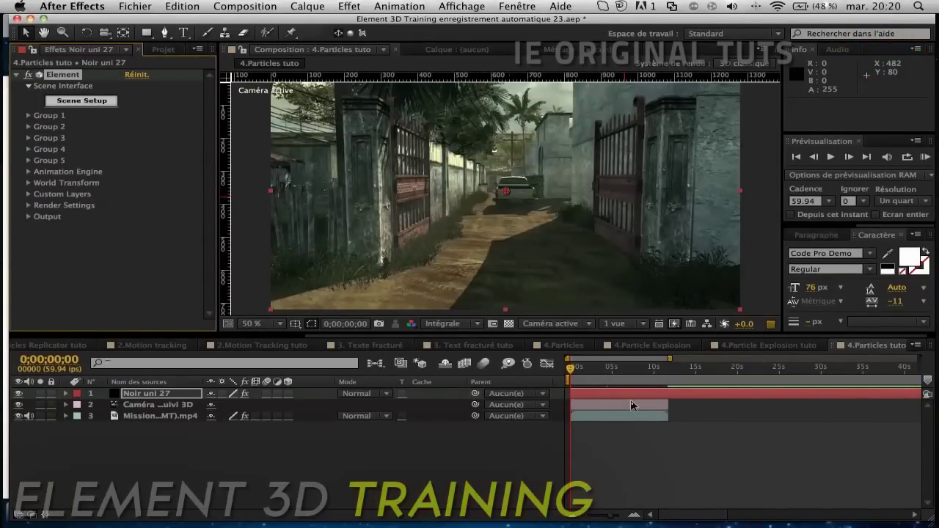
Step: Expand Group 1 > Particle Look > Multi-Object and enable Multi-Object
click(29, 116)
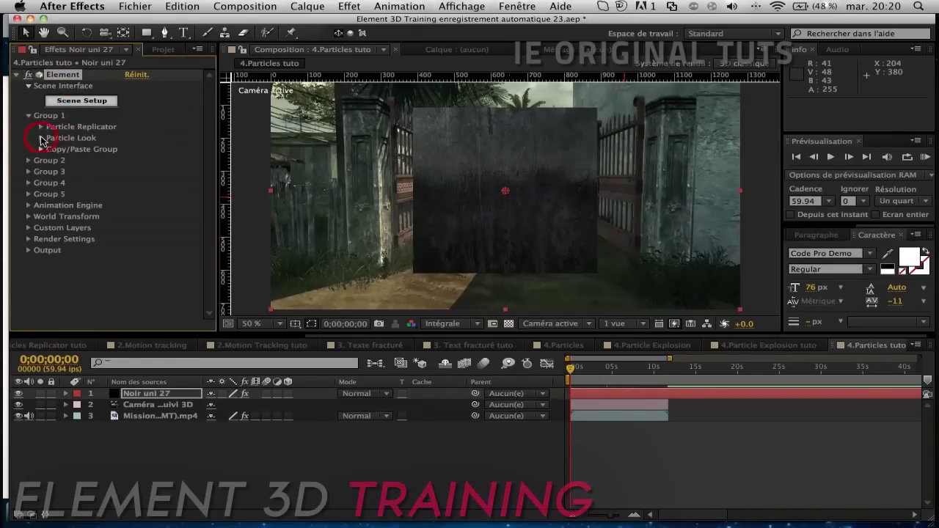
click(41, 138)
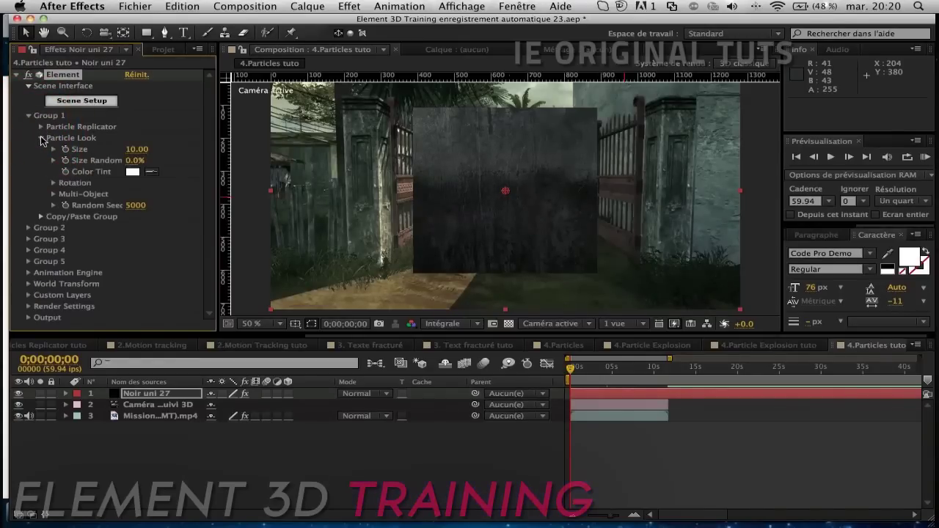
click(53, 195)
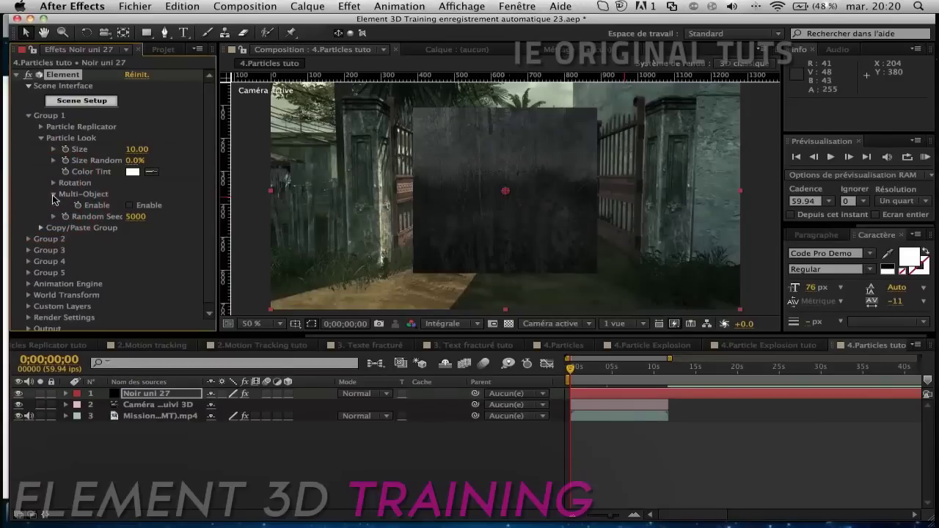
click(129, 207)
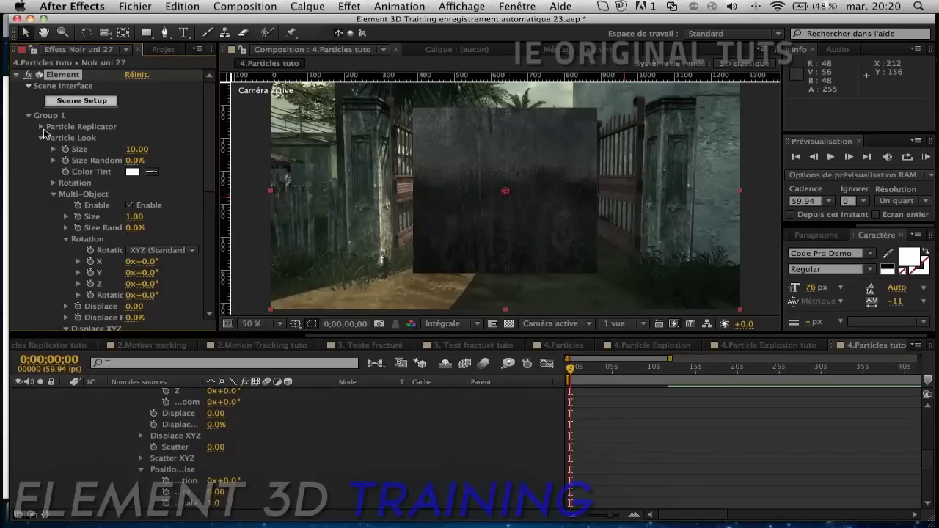
click(41, 127)
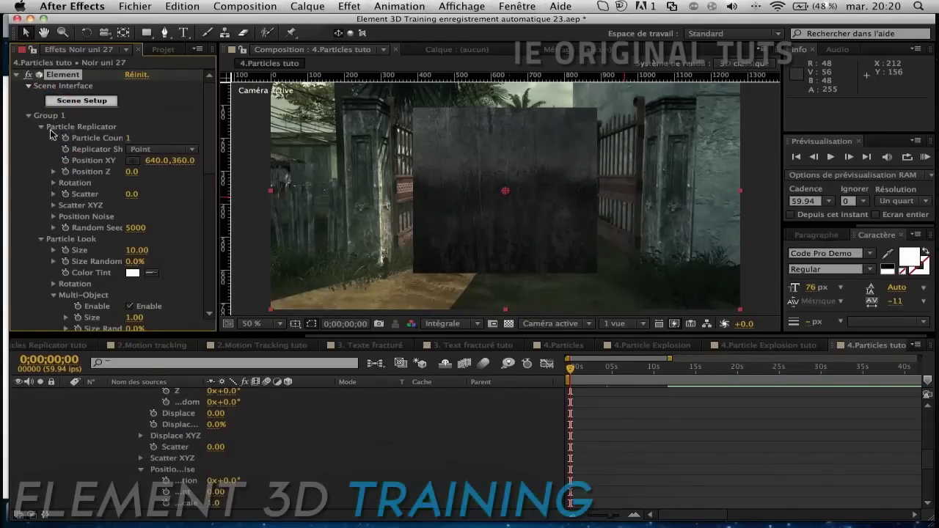
click(40, 126)
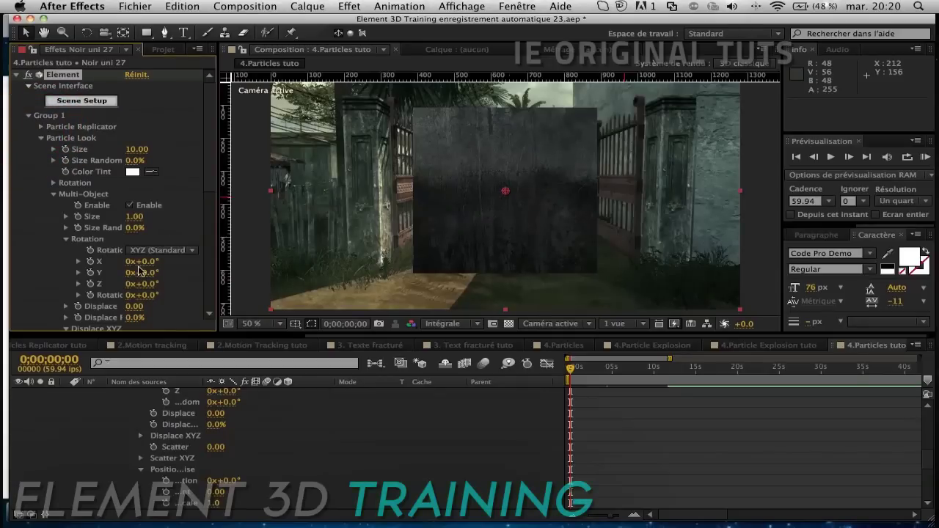
Step: Raise the Displace XYZ Scatter value to 4.99
scroll(140, 272, down, 2)
scroll(140, 272, down, 3)
scroll(139, 271, down, 1)
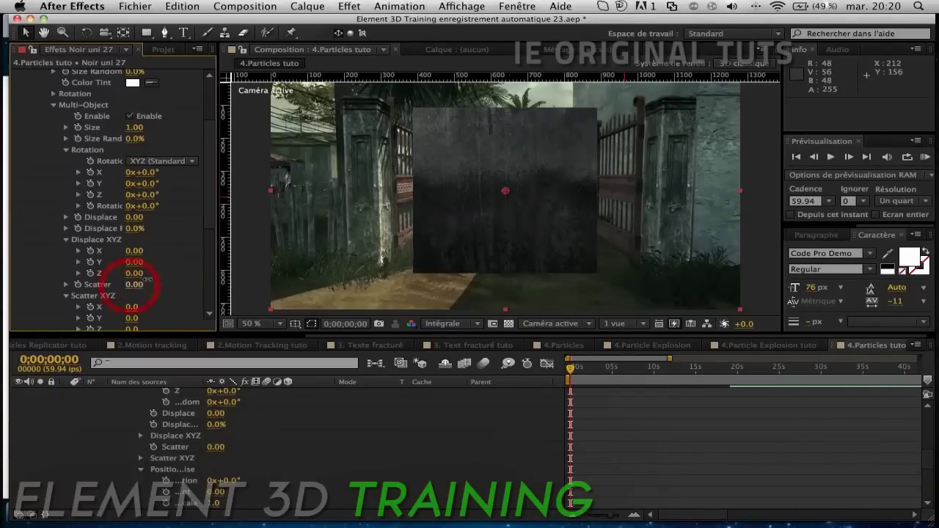
drag(135, 284, 147, 285)
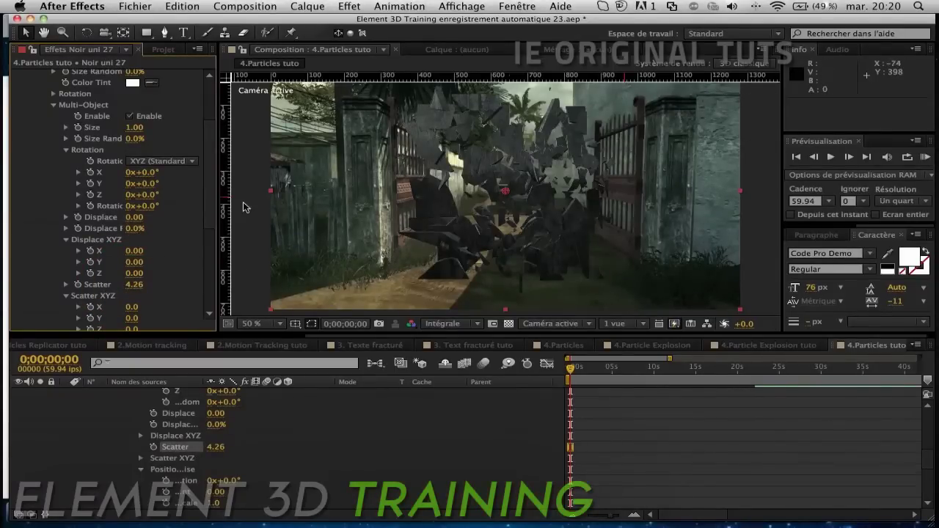
drag(150, 286, 196, 287)
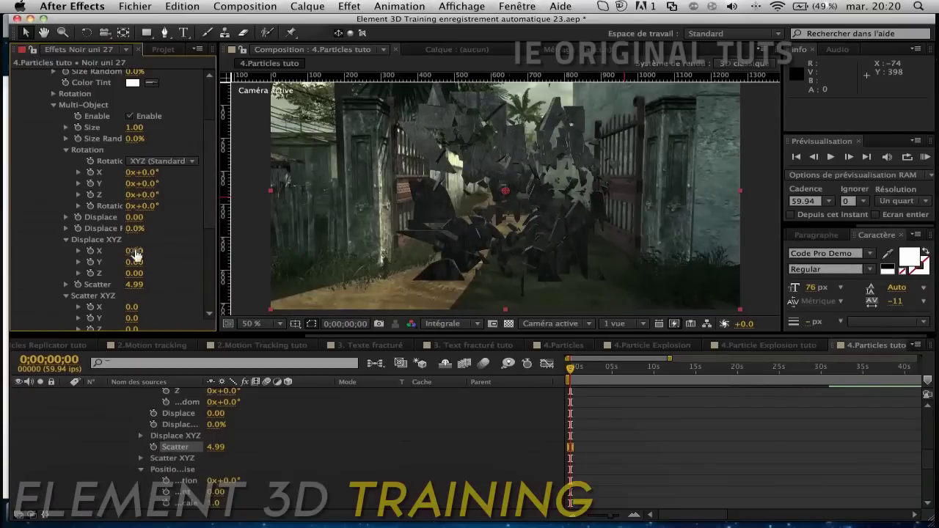
Step: Set Multi-Object Displace XYZ to X 1.40, Y 1.07 and Z 7.95
scroll(168, 266, down, 5)
scroll(168, 265, down, 1)
scroll(168, 265, up, 1)
click(134, 181)
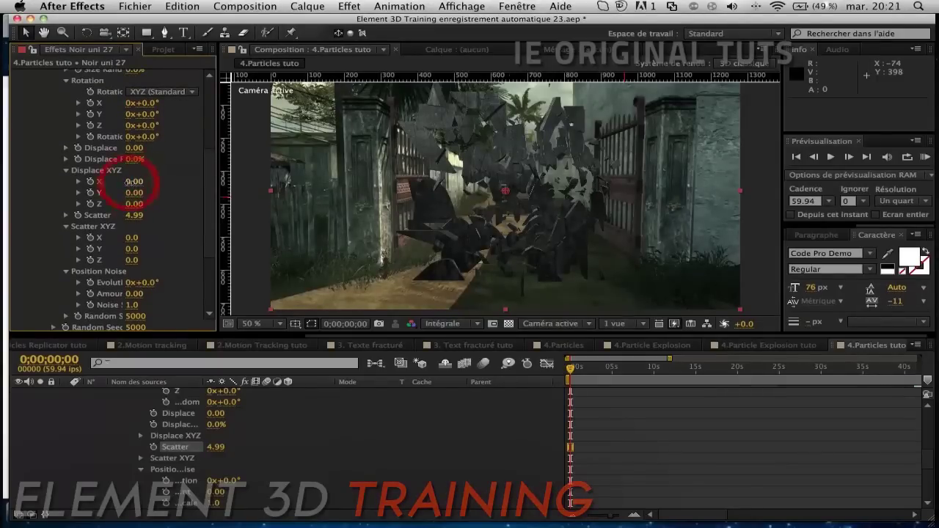
drag(134, 182, 221, 173)
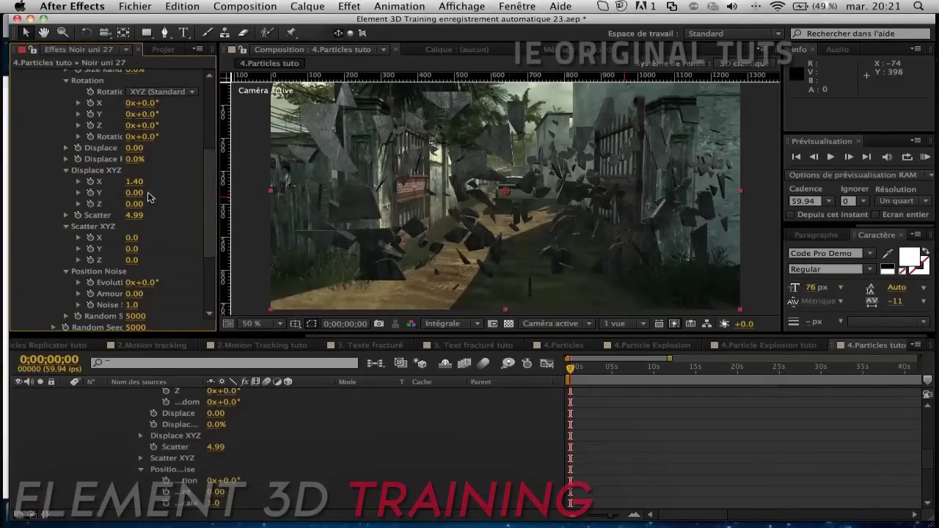
drag(135, 192, 207, 191)
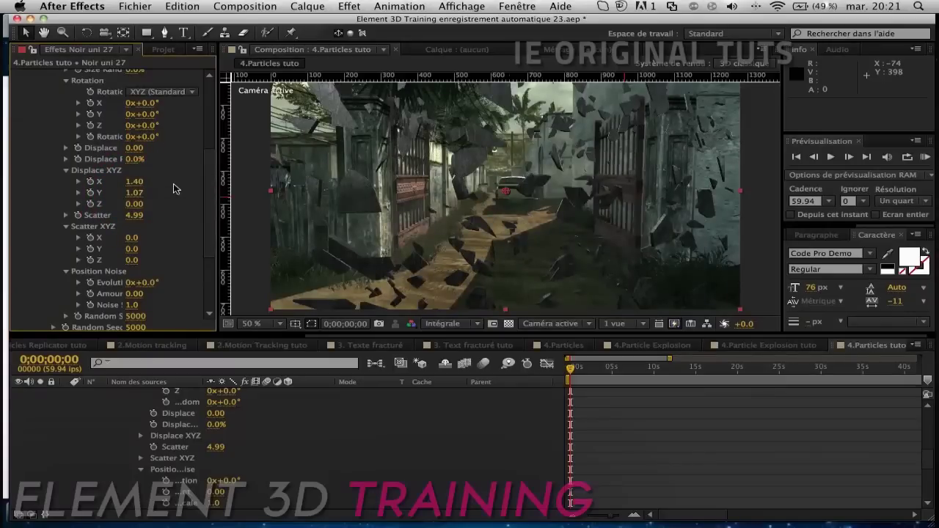
drag(134, 209, 297, 179)
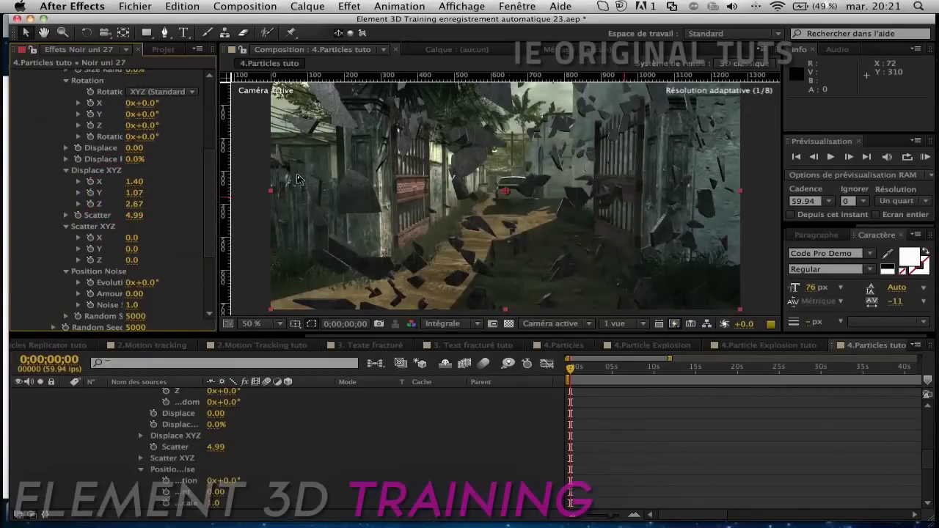
drag(135, 203, 505, 189)
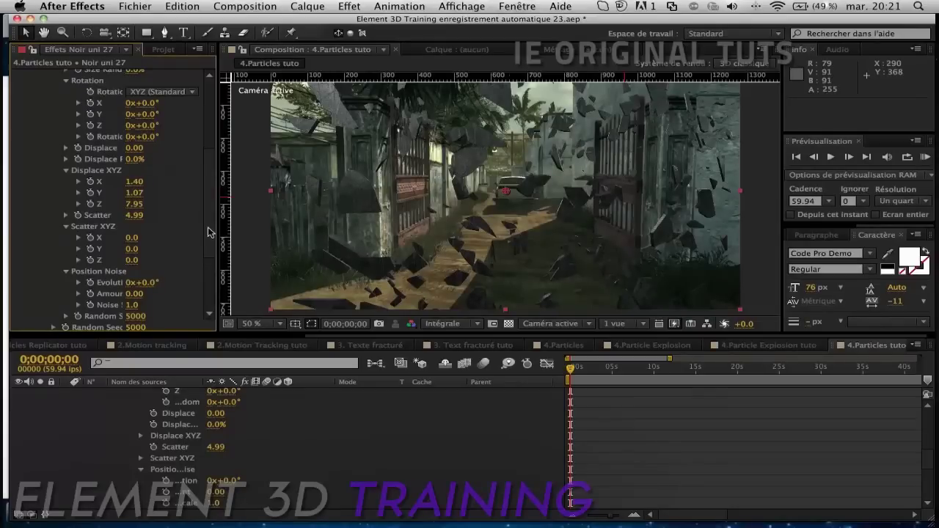
Step: Raise Scatter XYZ Z to 3.6 to spread the shards in depth
scroll(154, 172, up, 3)
scroll(154, 173, down, 4)
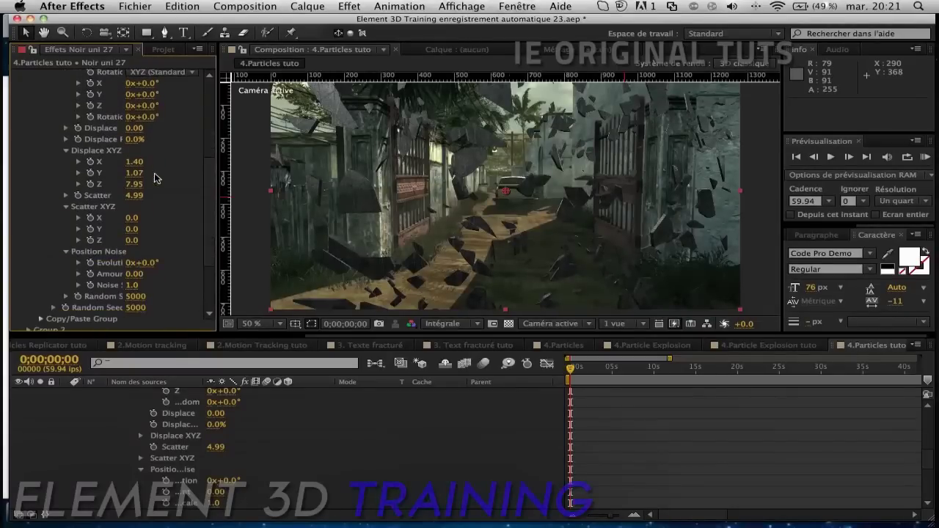
click(134, 232)
mouse_move(131, 240)
mouse_down()
mouse_move(145, 261)
mouse_move(135, 248)
mouse_move(187, 240)
mouse_up()
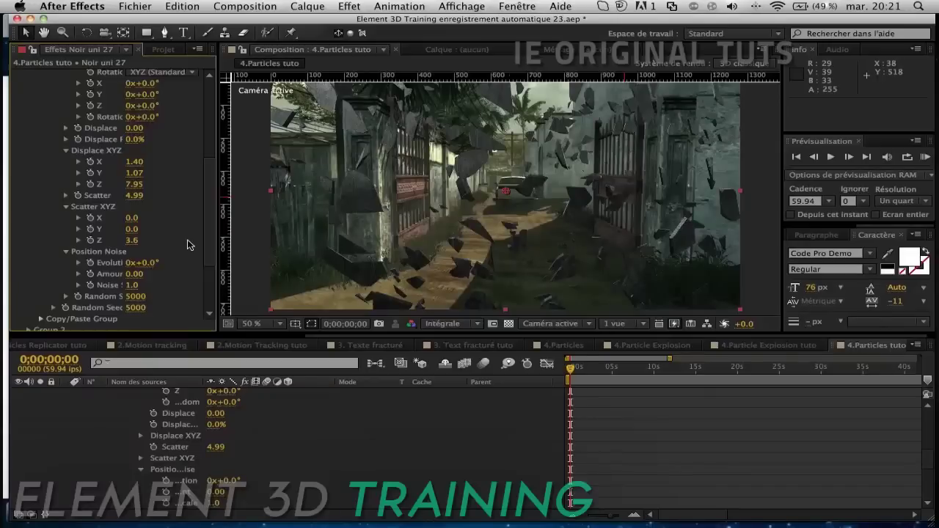
scroll(187, 239, up, 4)
scroll(187, 239, up, 1)
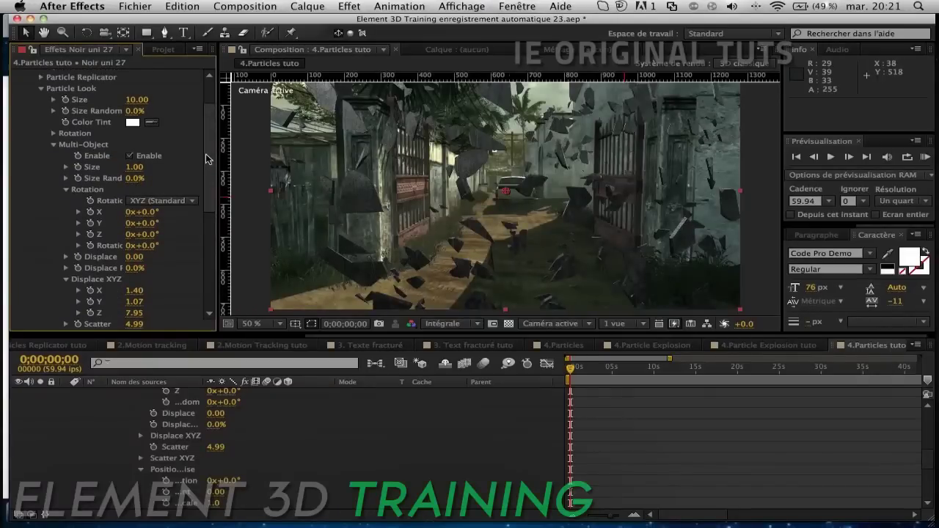
Step: Shrink Multi-Object Size to 0.42, keep Size Random at 0%, and keyframe Rotation Random at 132°
mouse_move(134, 168)
mouse_down()
mouse_move(102, 179)
mouse_move(146, 170)
mouse_up()
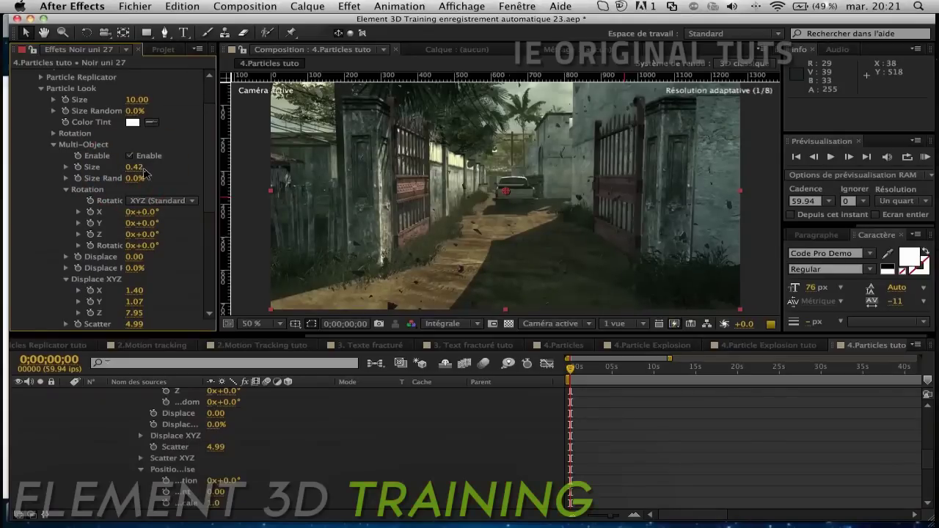
drag(135, 182, 181, 175)
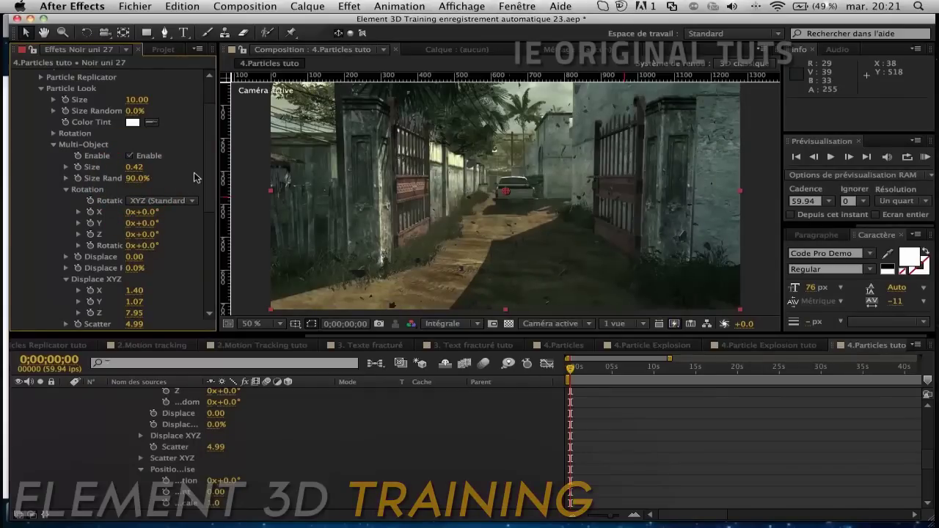
drag(149, 182, 37, 196)
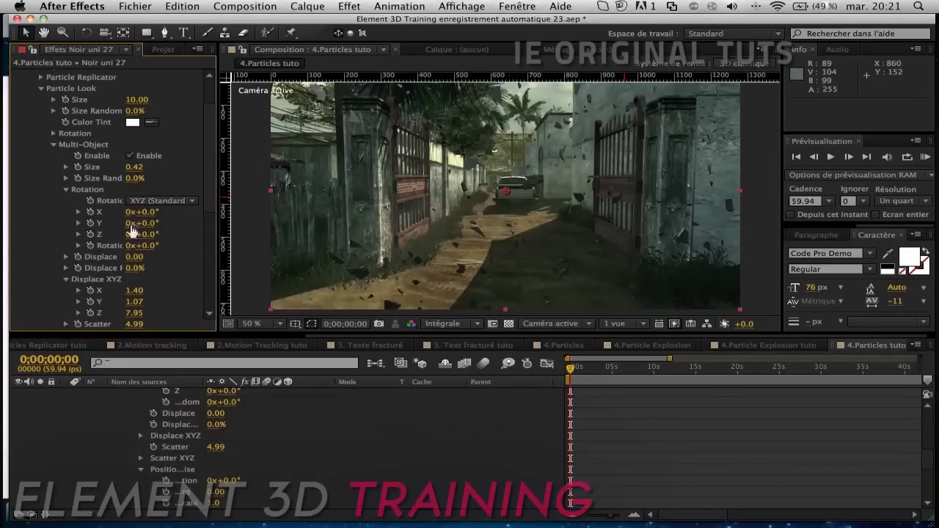
scroll(109, 277, down, 5)
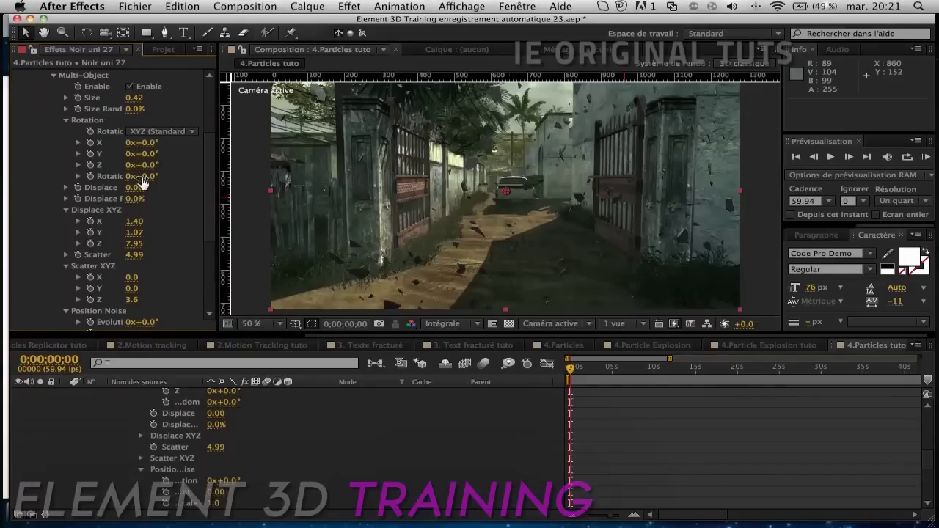
drag(147, 179, 251, 182)
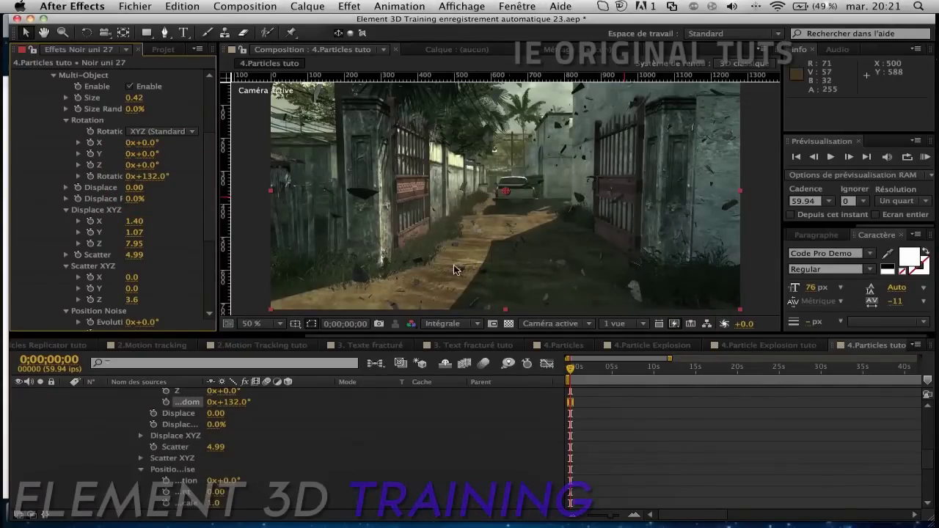
Step: Drop the viewer resolution to Un quart and preview the explosion, stopping at 0;00;01;13
key(space)
key(space)
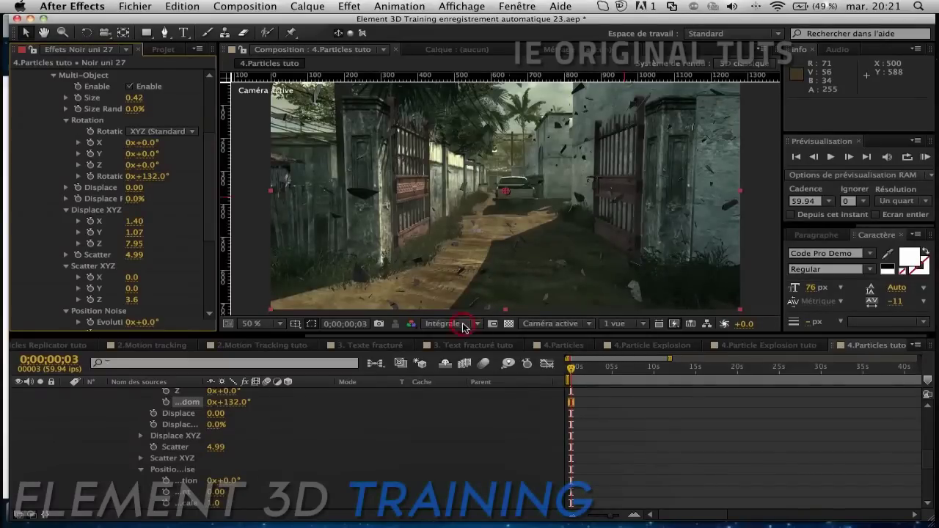
click(451, 323)
click(470, 396)
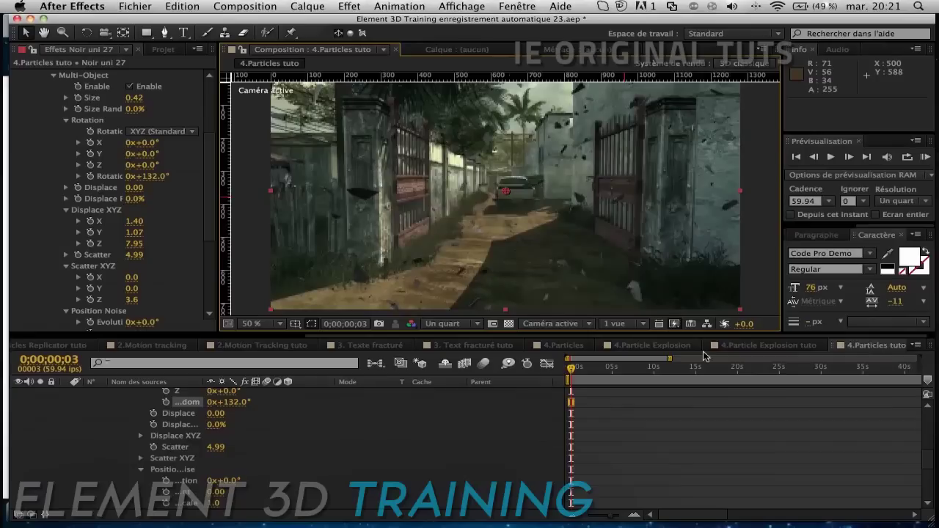
key(space)
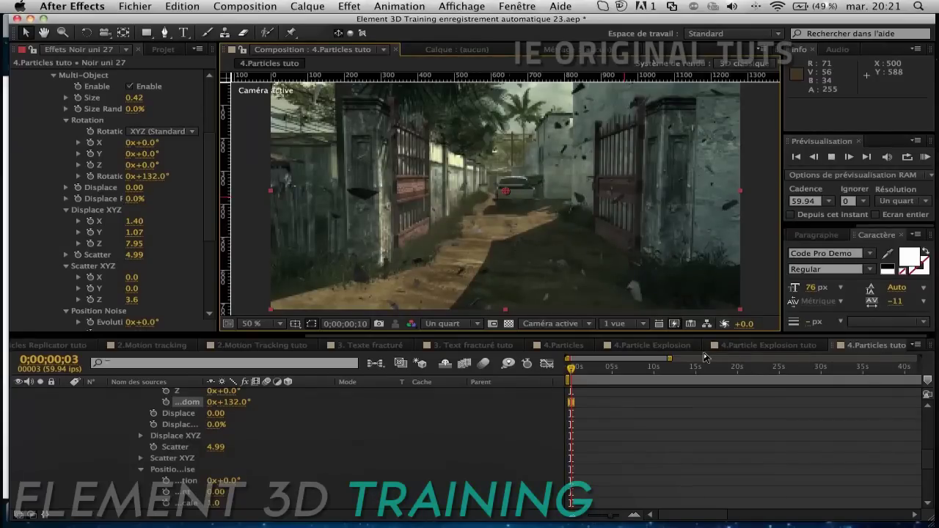
drag(571, 367, 579, 369)
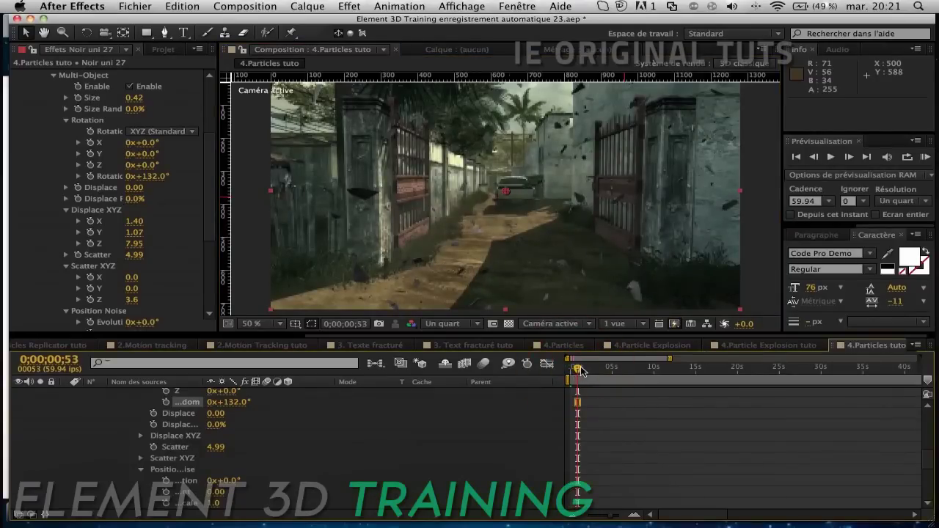
key(space)
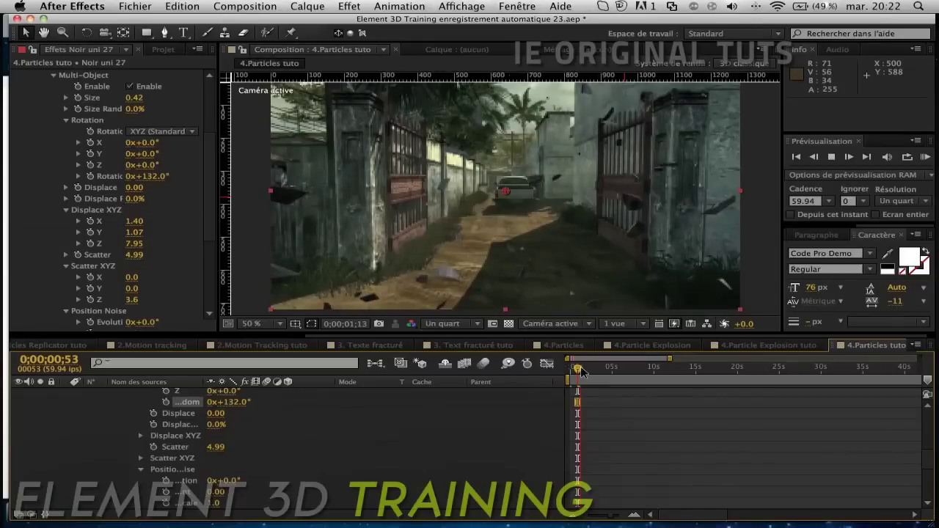
click(580, 372)
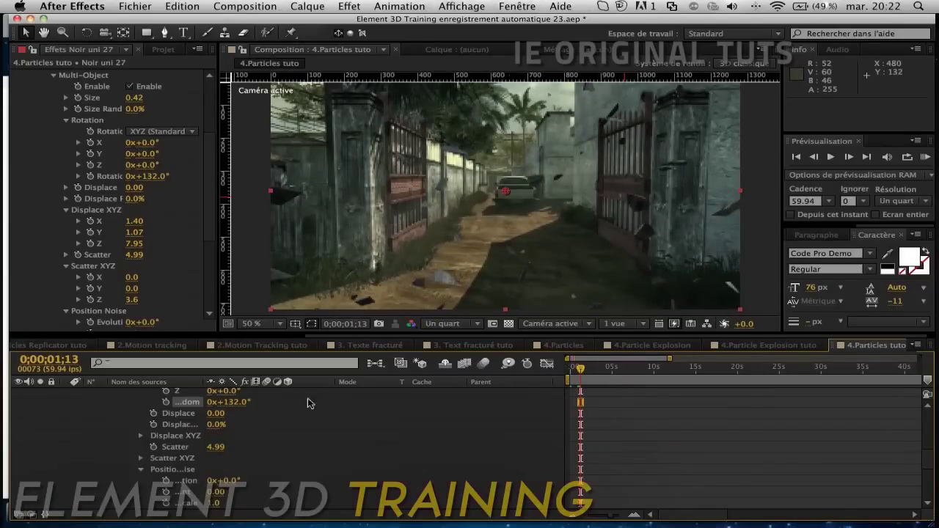
scroll(250, 396, up, 10)
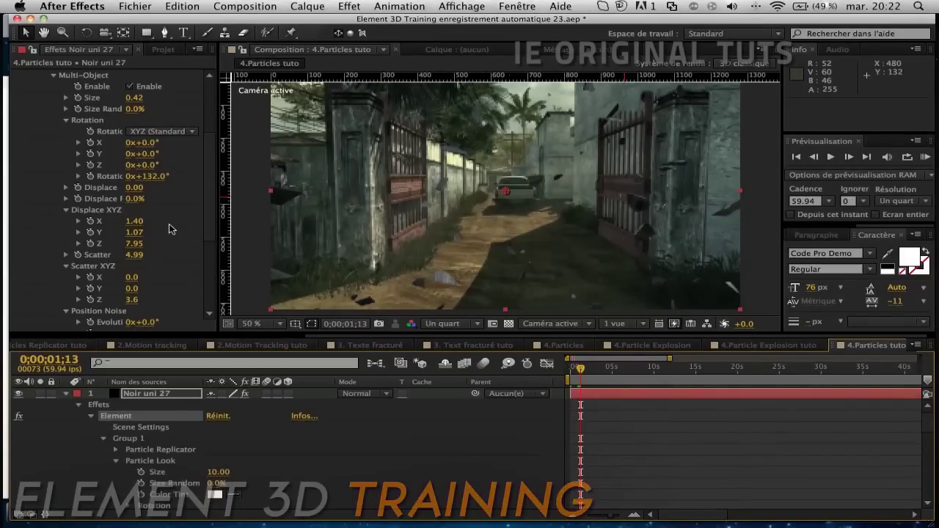
Step: Expand Particle Replicator and set a Position XY keyframe at the first frame
scroll(168, 229, down, 3)
scroll(169, 229, down, 2)
scroll(169, 229, up, 10)
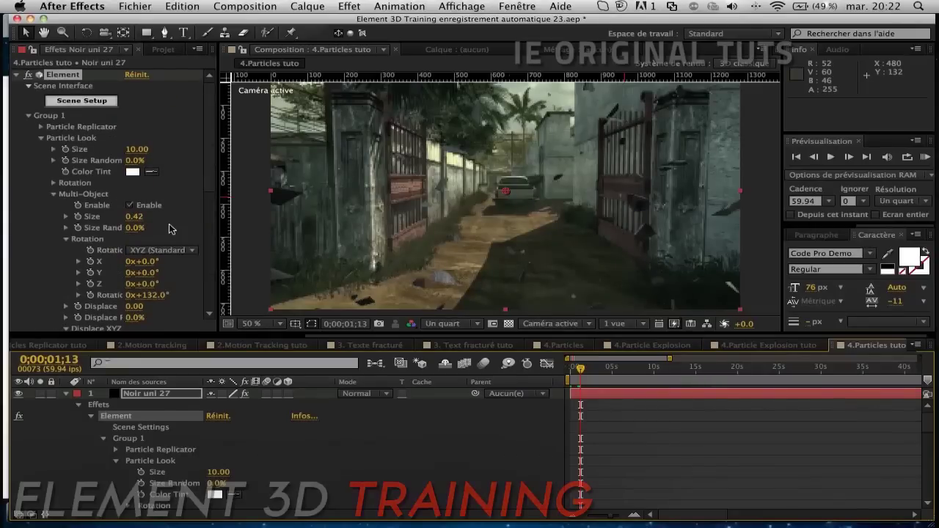
click(41, 127)
drag(577, 367, 555, 372)
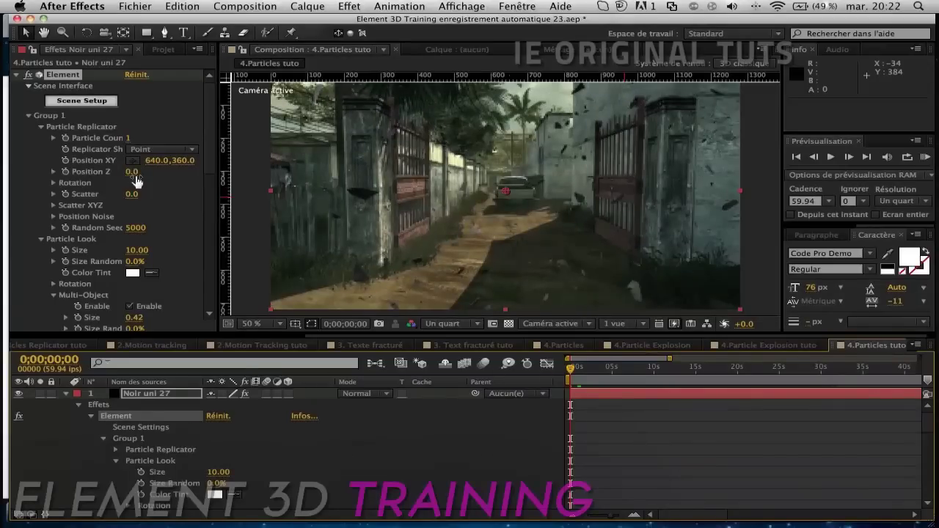
click(65, 160)
Step: At 0;00;03;52 set Position XY Y to -122, then preview from the start
click(603, 368)
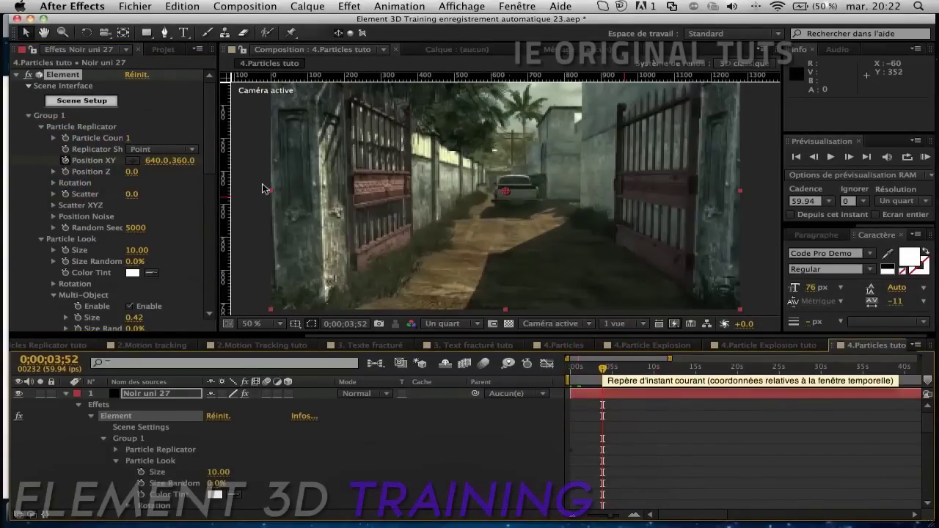
click(179, 160)
drag(176, 160, 76, 164)
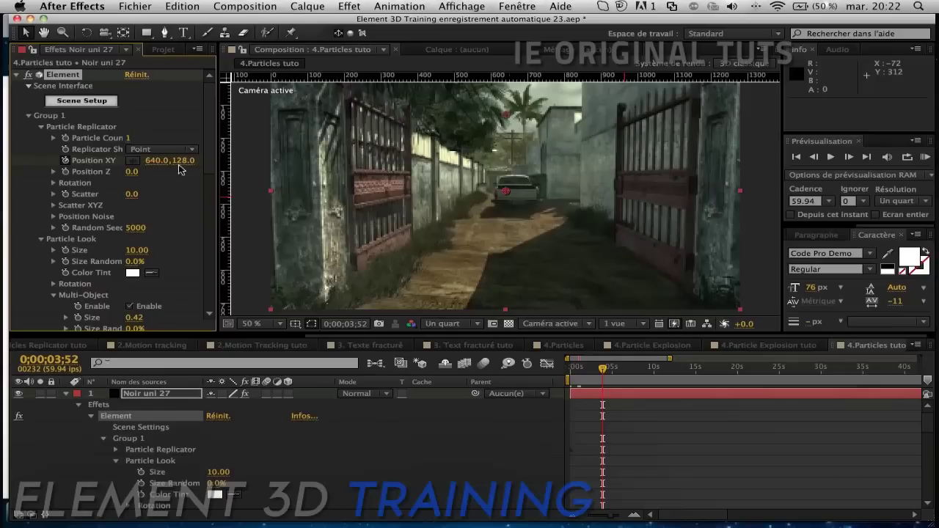
drag(178, 162, 2, 158)
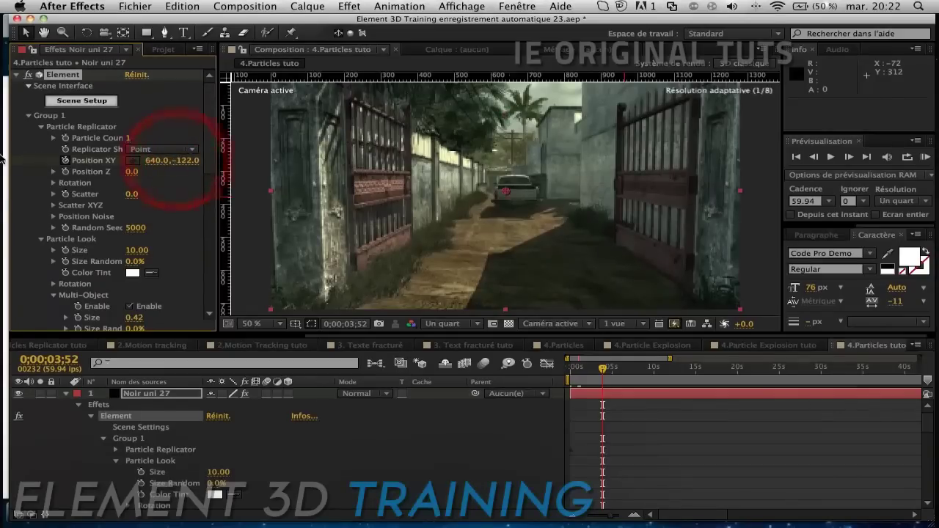
key(Home)
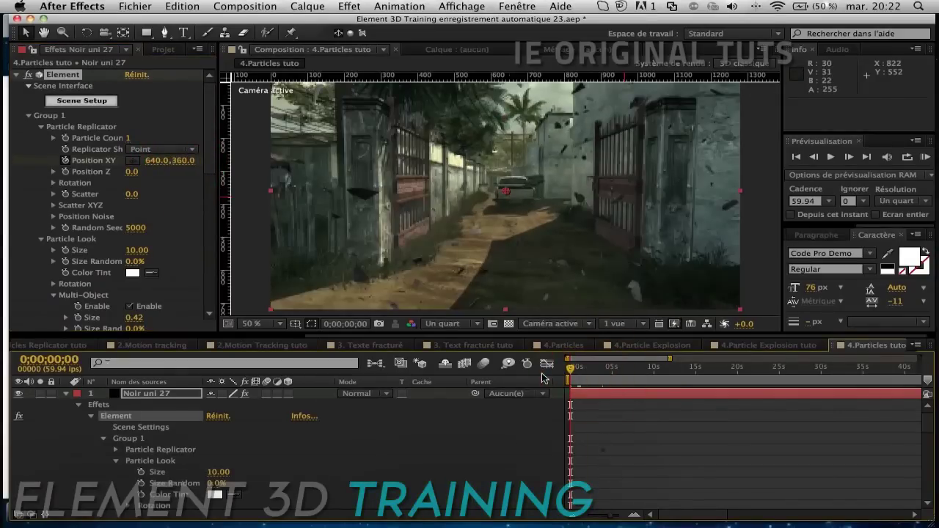
key(space)
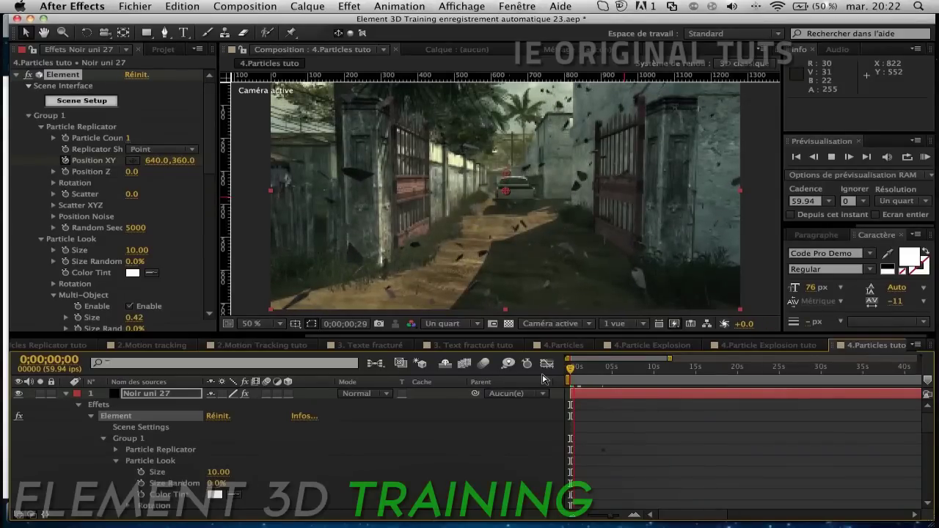
key(space)
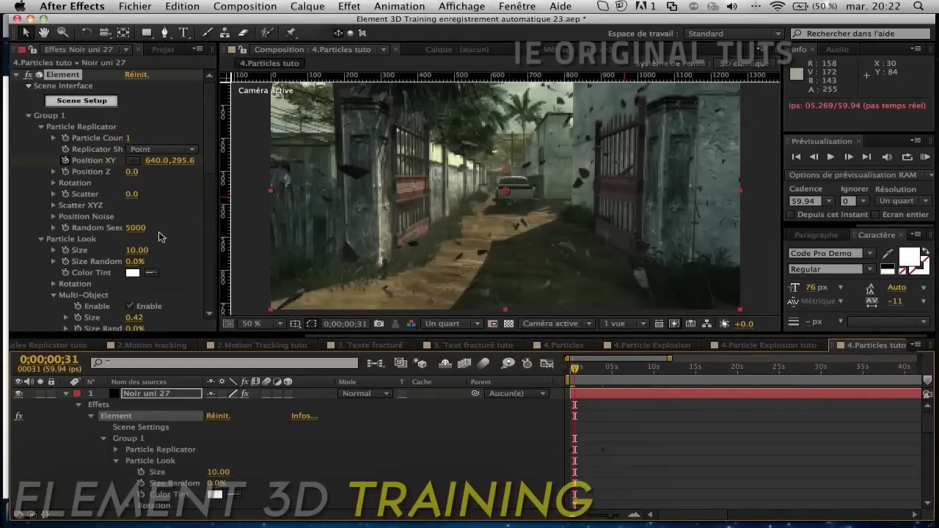
Step: Raise the Position Noise Evolution to 0x+22°
scroll(161, 236, down, 1)
scroll(162, 236, down, 3)
scroll(161, 236, down, 4)
scroll(161, 236, down, 5)
scroll(161, 236, down, 3)
scroll(162, 236, down, 2)
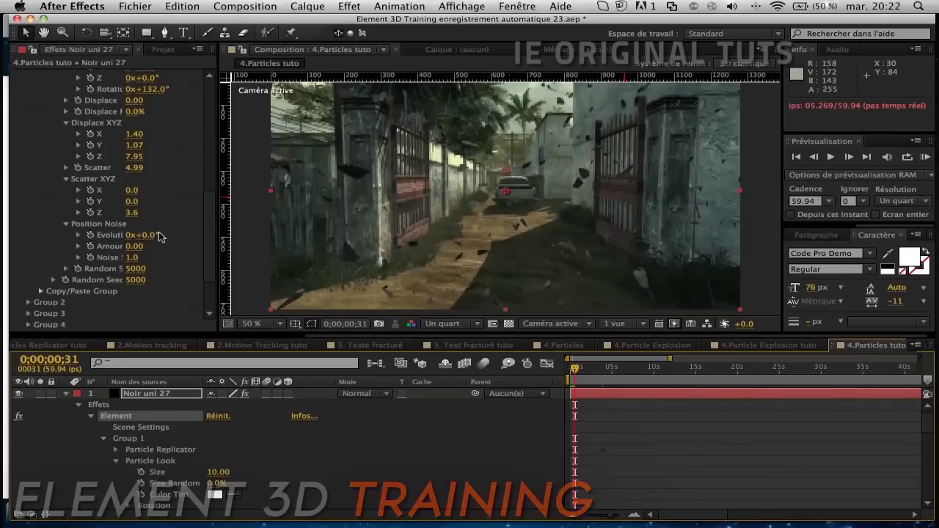
scroll(161, 236, up, 1)
scroll(162, 236, up, 1)
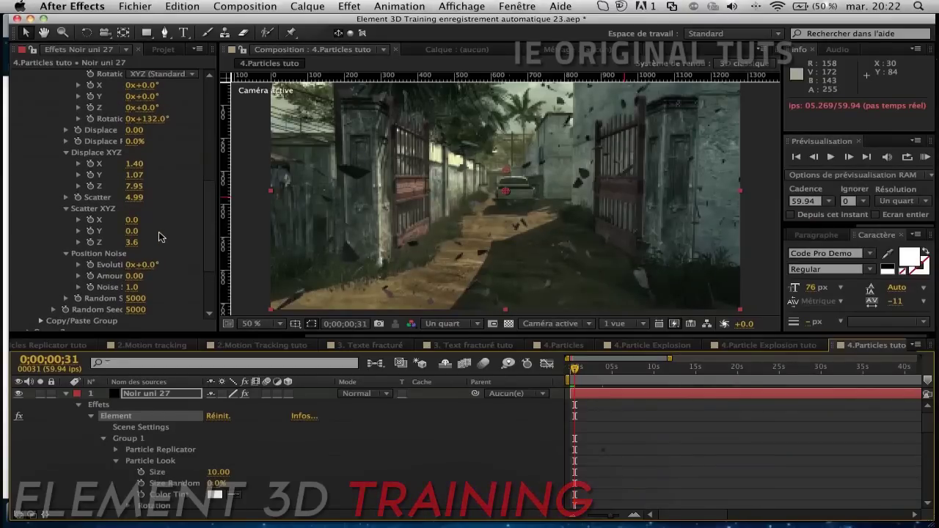
scroll(162, 236, up, 2)
scroll(161, 236, up, 2)
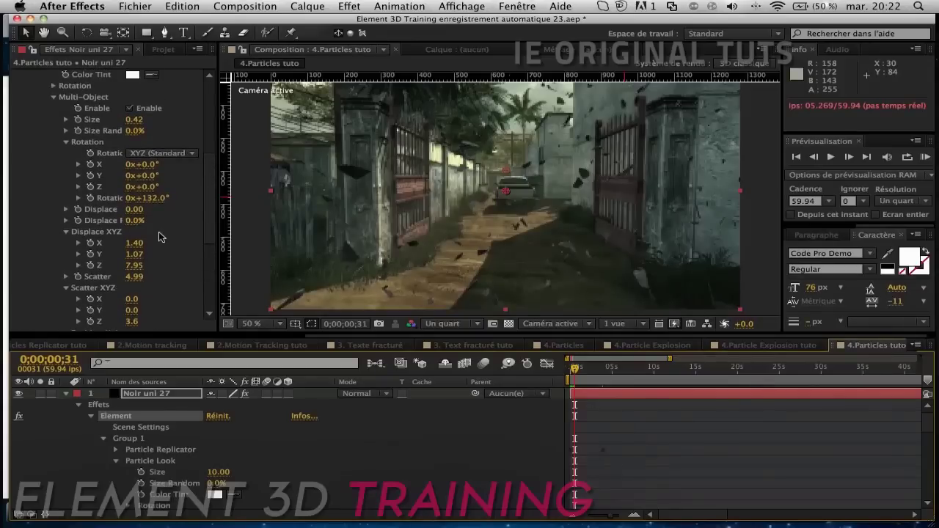
scroll(162, 236, down, 2)
scroll(161, 236, down, 1)
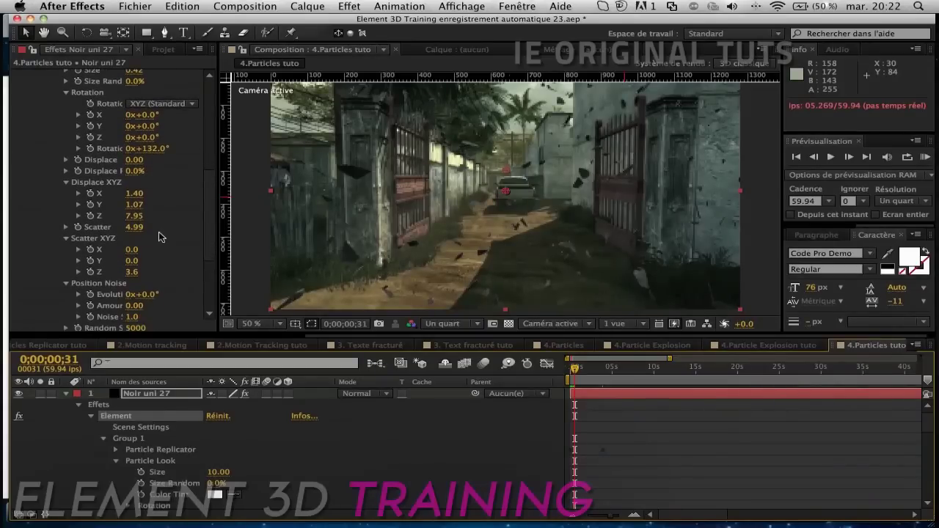
scroll(162, 236, down, 1)
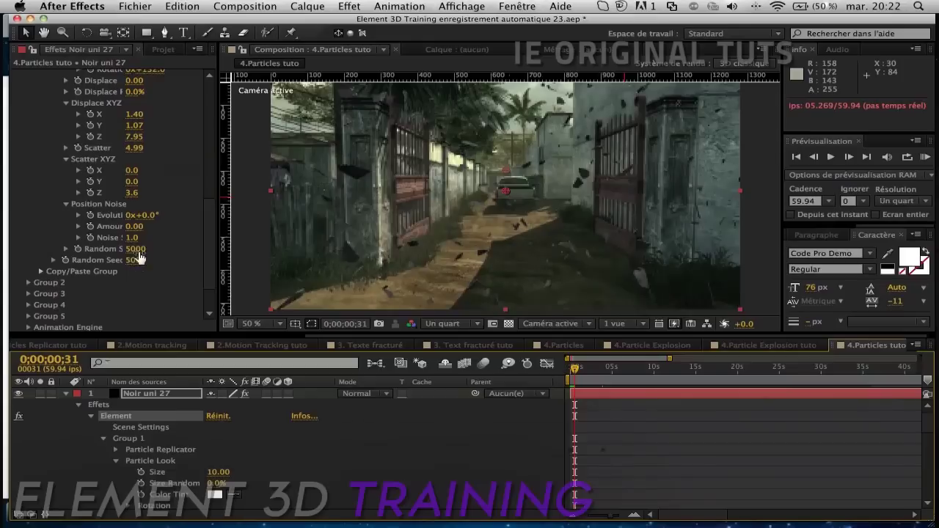
drag(144, 216, 178, 219)
Step: Start adding an expression to the Multi-Object Displace value
scroll(177, 219, up, 1)
scroll(178, 218, up, 2)
scroll(178, 219, up, 2)
scroll(178, 219, up, 3)
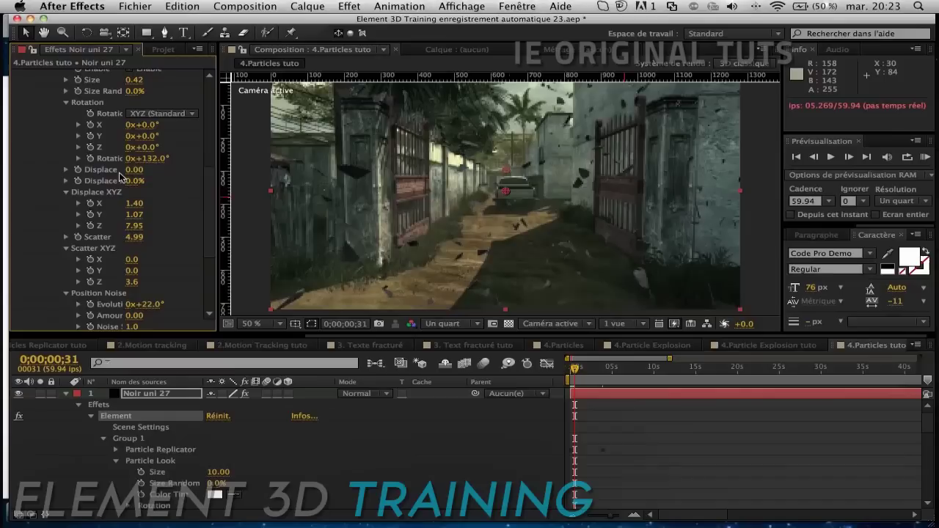
scroll(120, 176, up, 1)
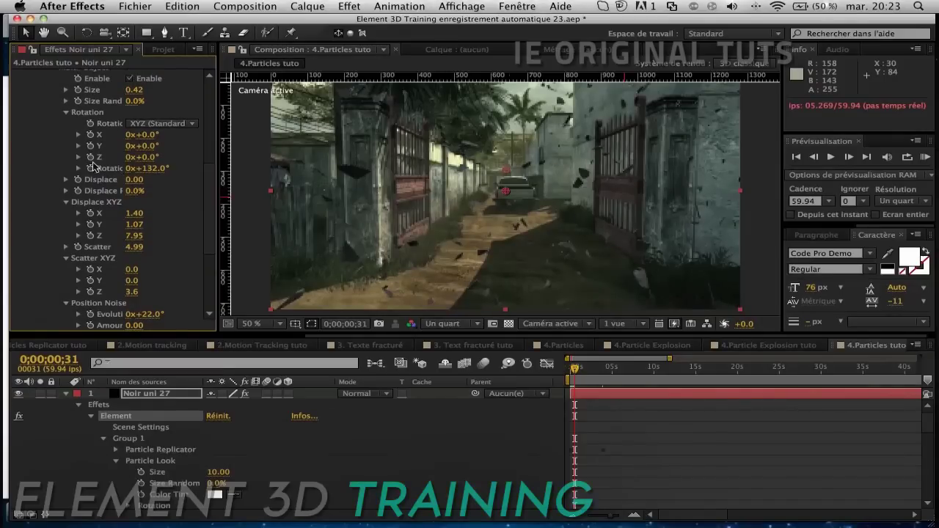
alt+click(77, 179)
Step: Drive Displace with a time*10 expression, preview it, then slow it to time*1
key(BackSpace)
text(time*10)
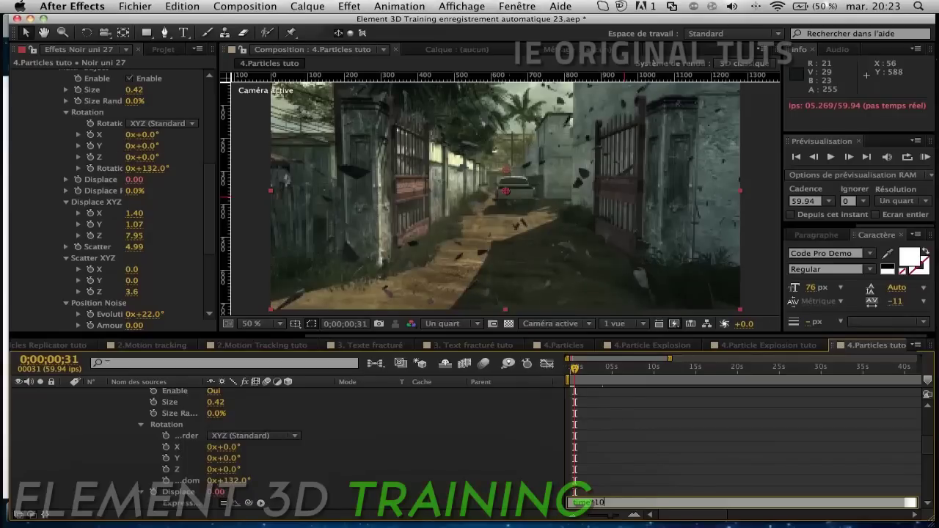
click(480, 436)
key(space)
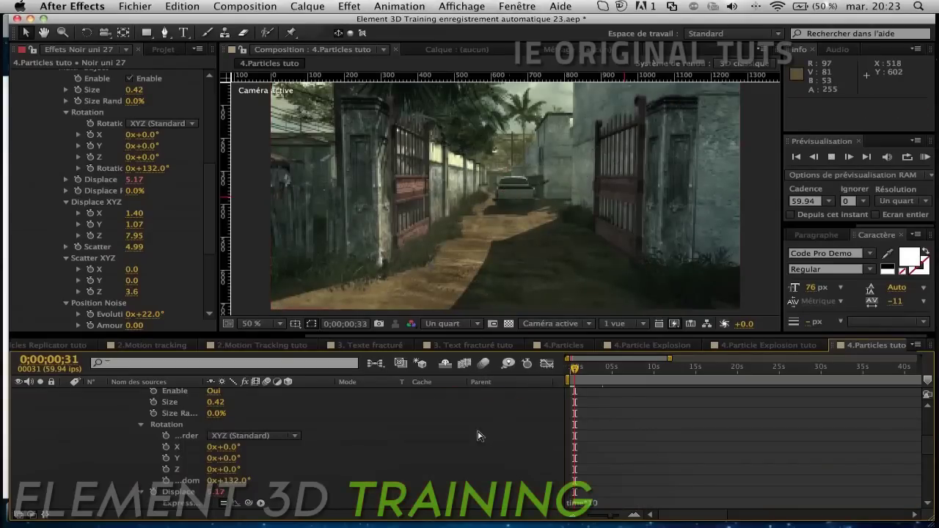
click(594, 503)
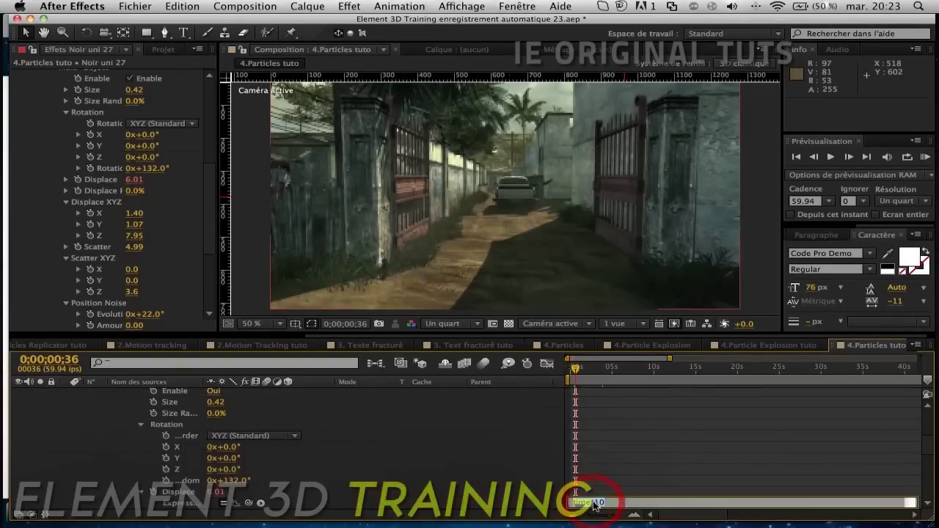
click(526, 447)
key(space)
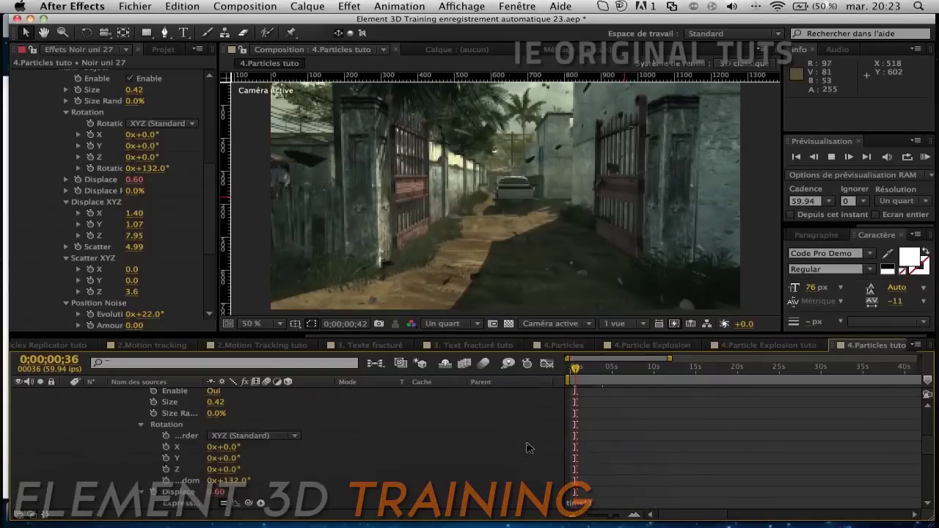
key(space)
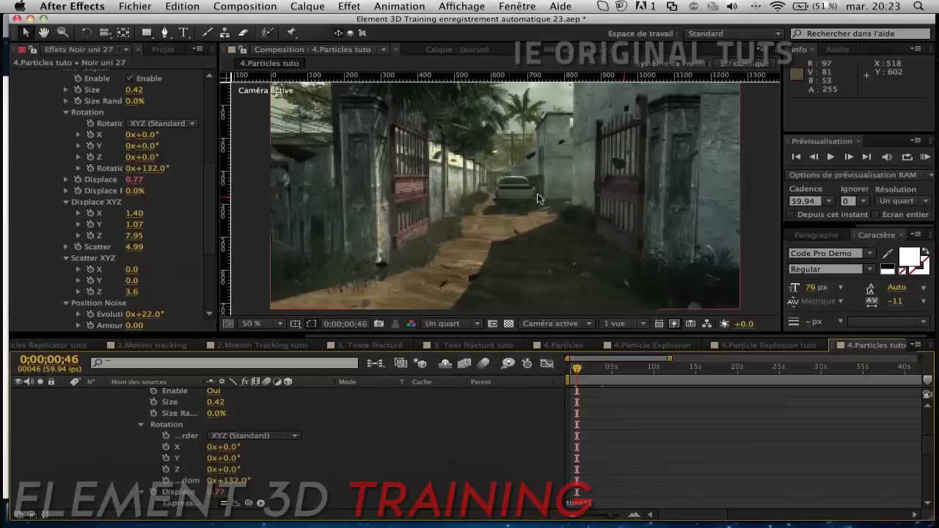
click(618, 503)
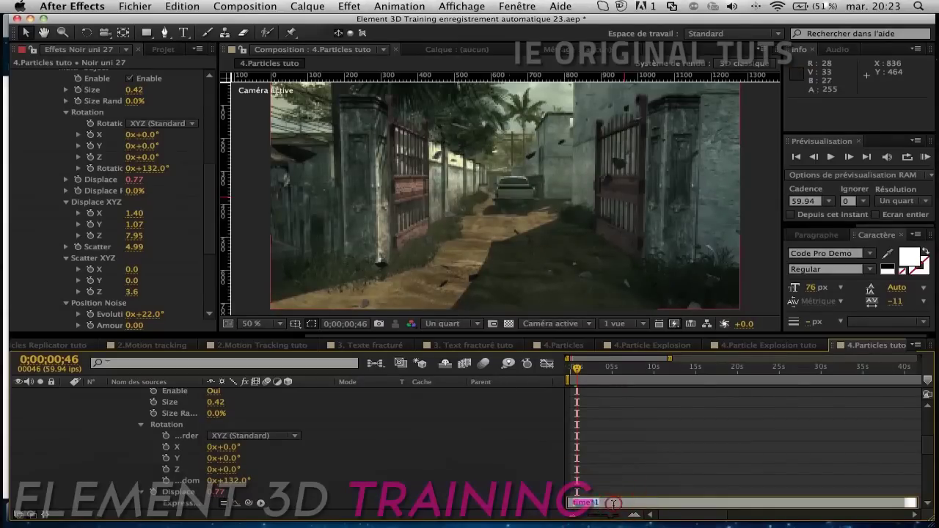
click(398, 481)
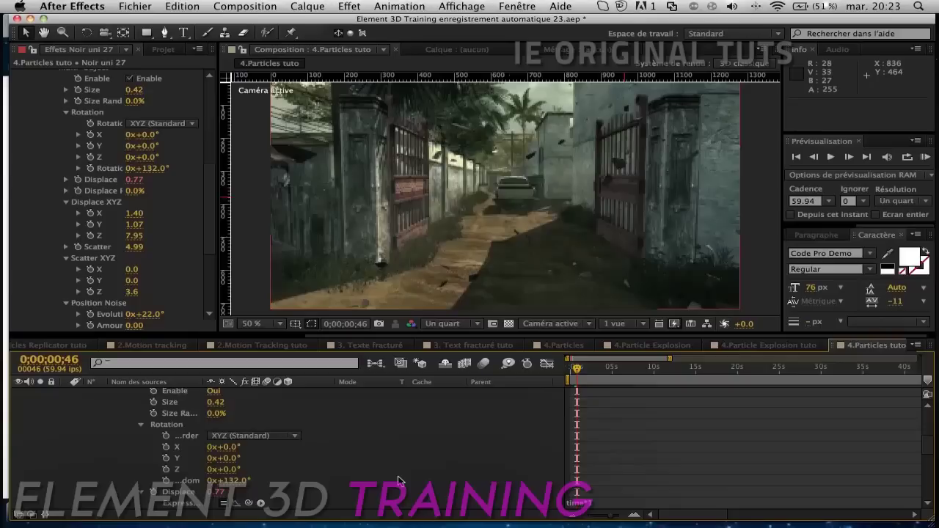
Step: Set the viewer preview resolution back to Intégrale
scroll(398, 481, up, 5)
click(465, 324)
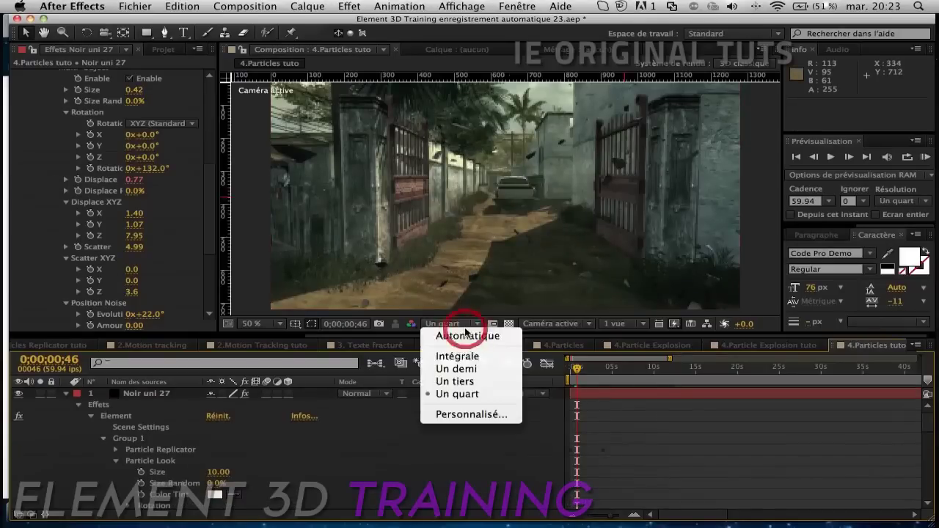
click(454, 356)
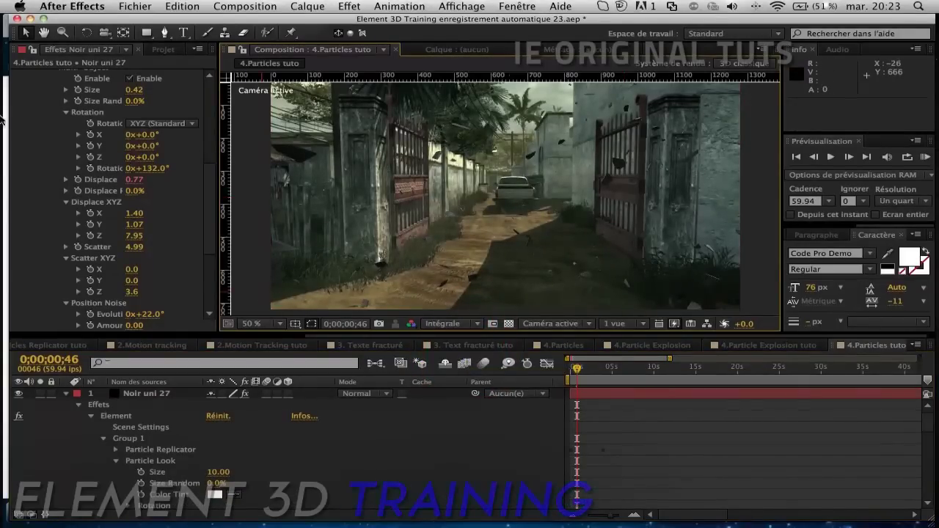
Step: Collapse the particle layer's effects and select the Mission alley footage layer
click(67, 394)
click(189, 417)
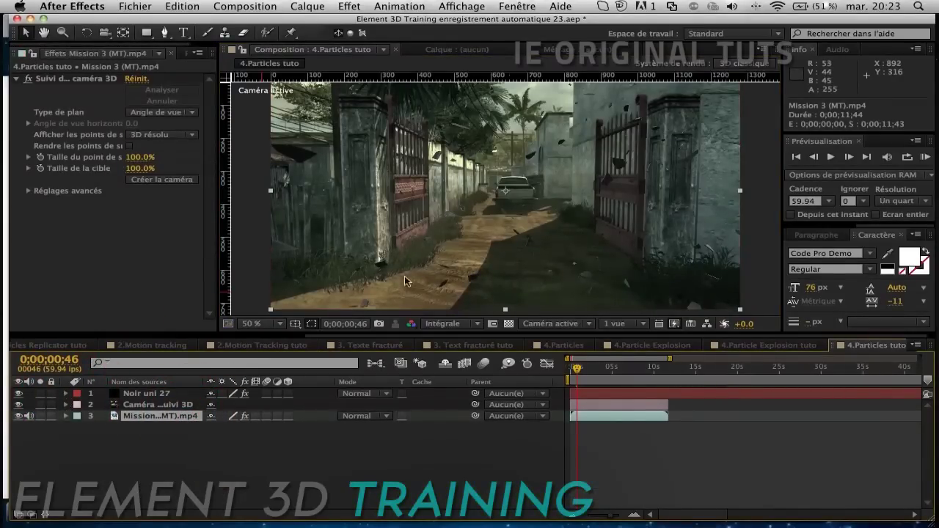
click(177, 418)
Step: Duplicate the Mission footage layer and freeze the copy with Geler l'image
key(super+d)
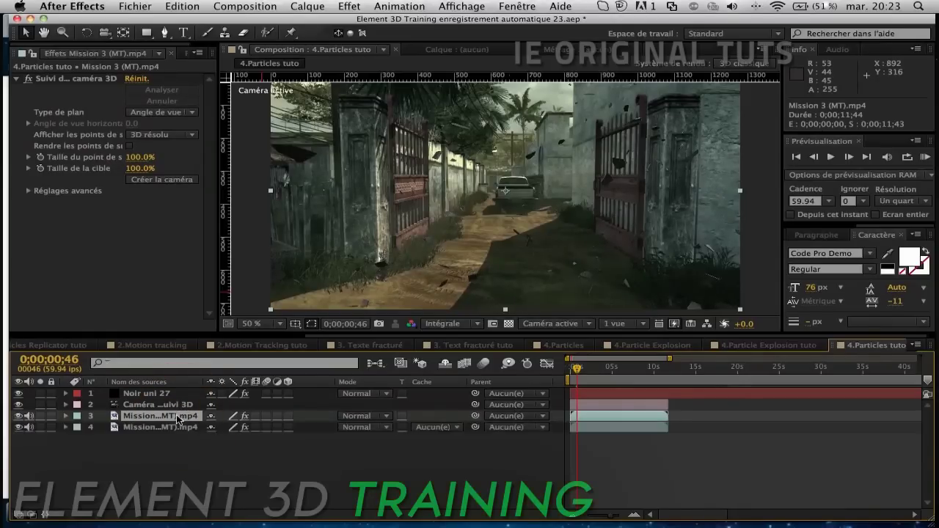
right_click(177, 415)
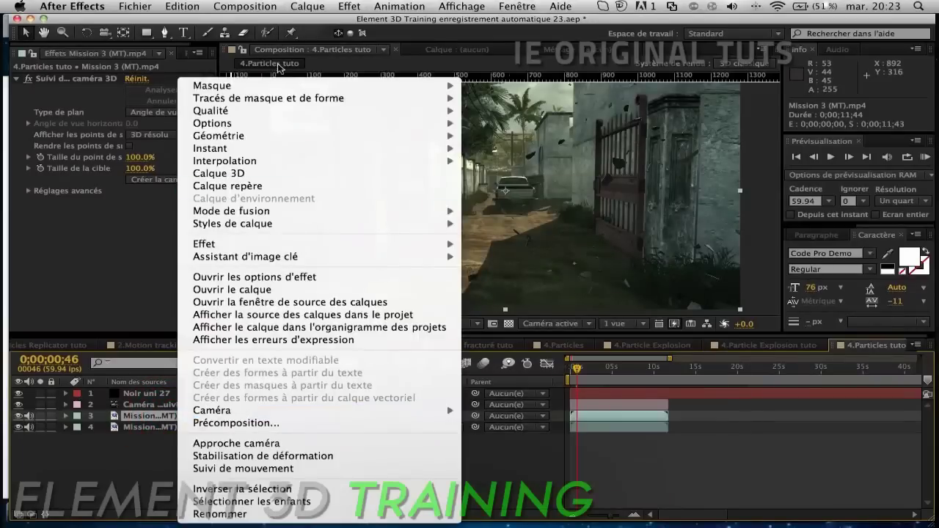
mouse_move(257, 149)
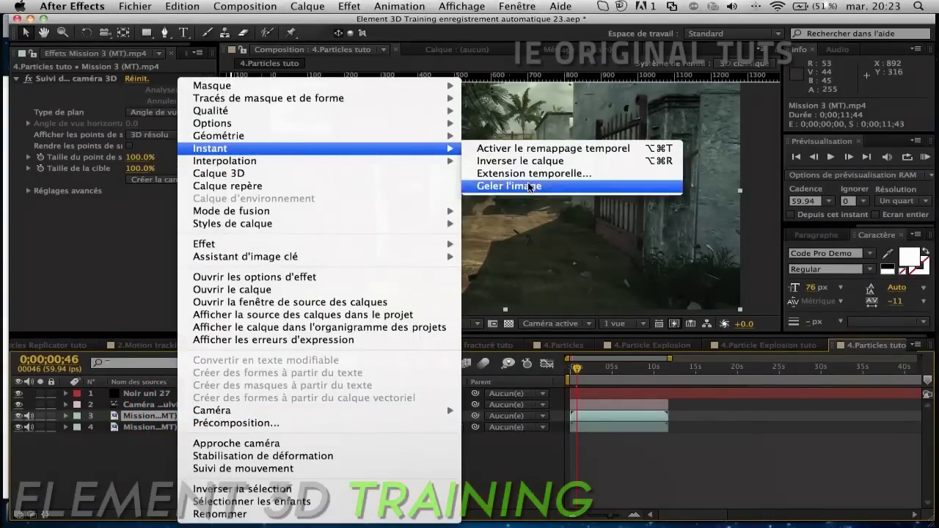
click(529, 188)
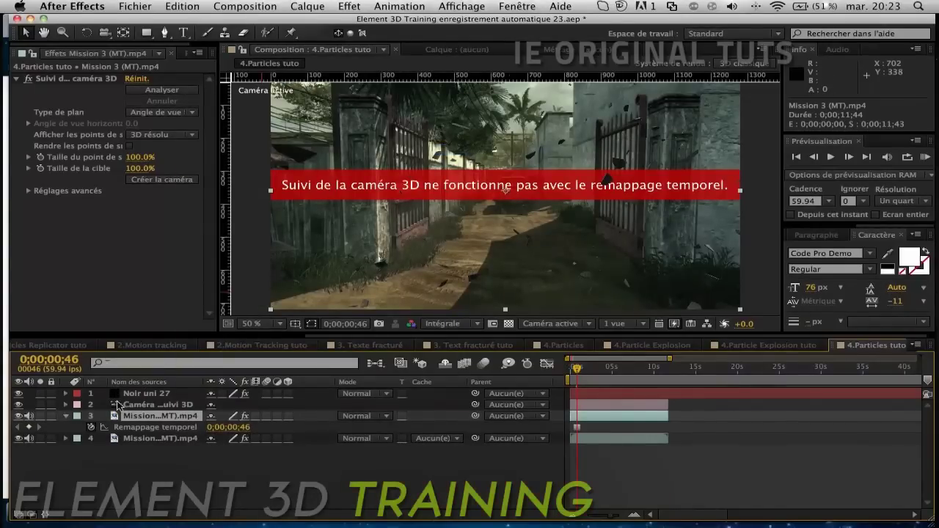
Step: Delete the frozen copy's 3D Camera Tracker effect and hide the layer
click(88, 79)
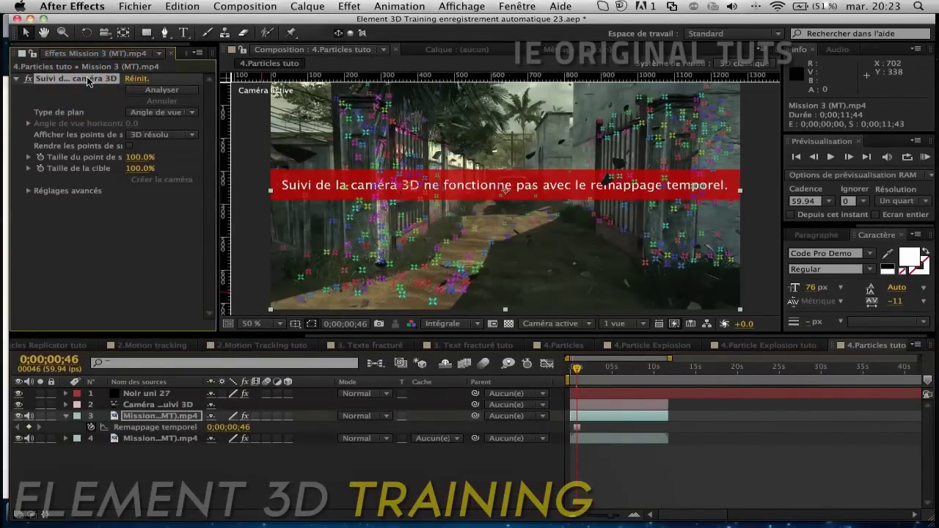
key(Delete)
click(156, 394)
click(17, 416)
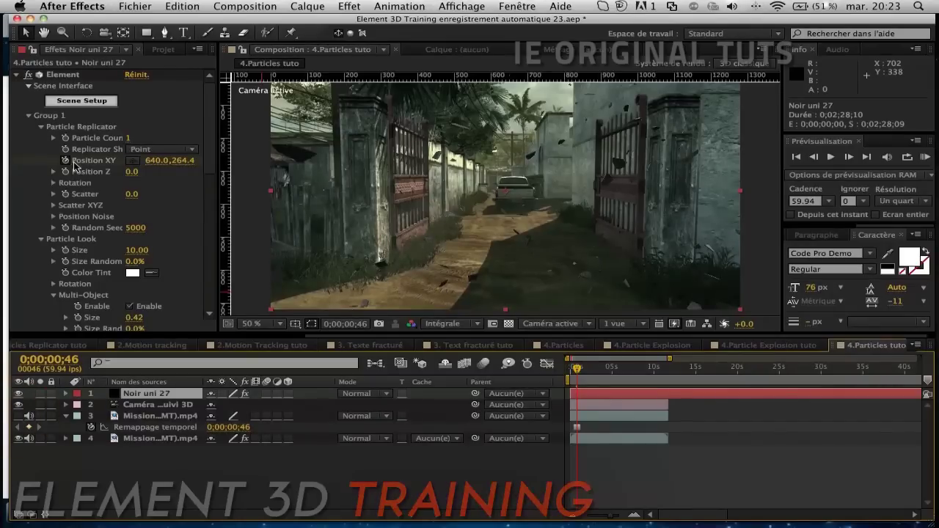
Step: Under Custom Layers > Custom Texture Maps, set Layer 1 to 3. Mission 3 (MT).mp4
scroll(73, 165, down, 10)
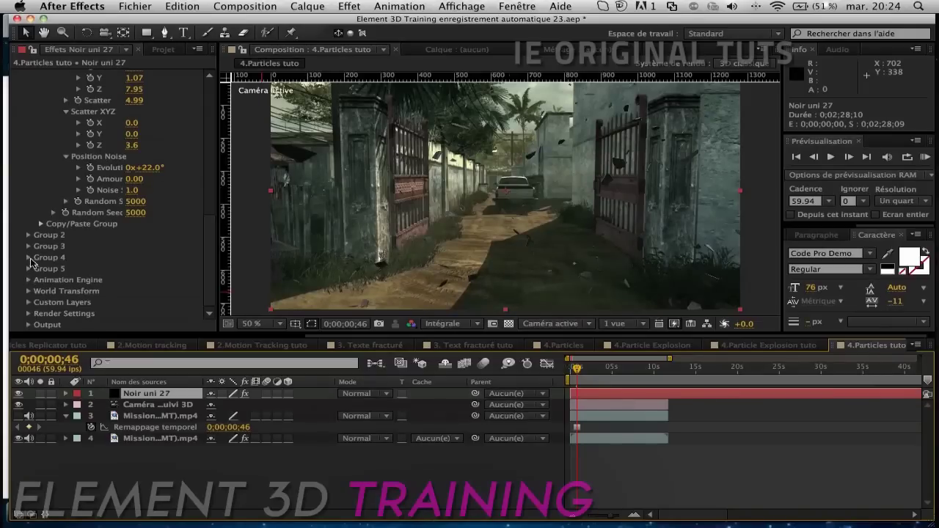
click(29, 301)
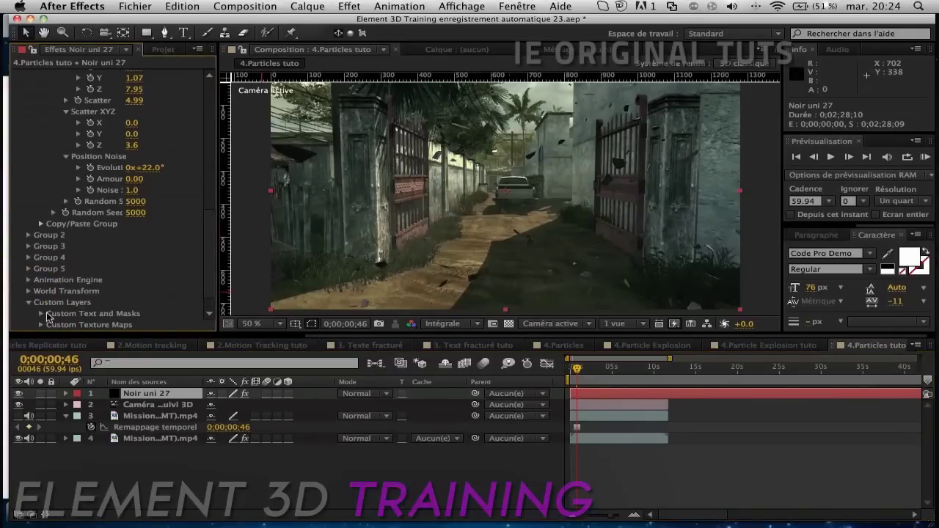
scroll(45, 315, down, 2)
click(41, 301)
scroll(76, 294, down, 8)
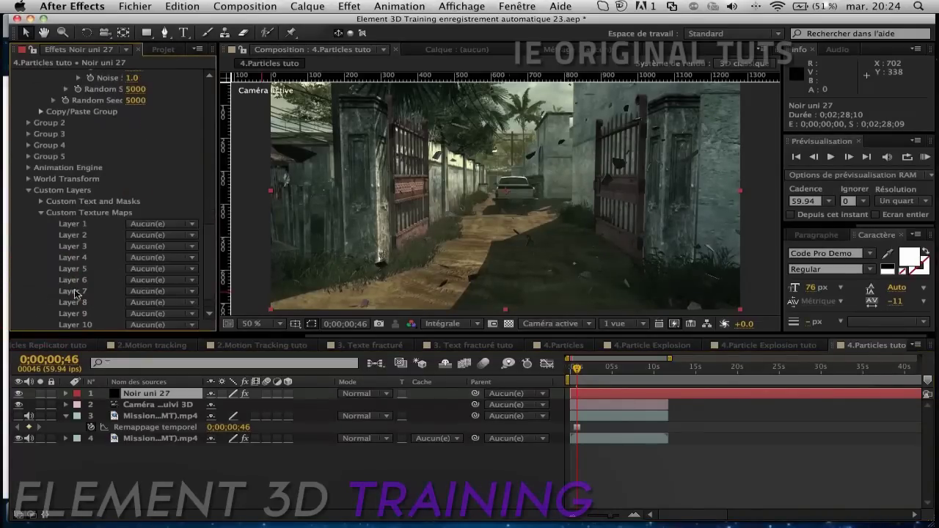
click(178, 225)
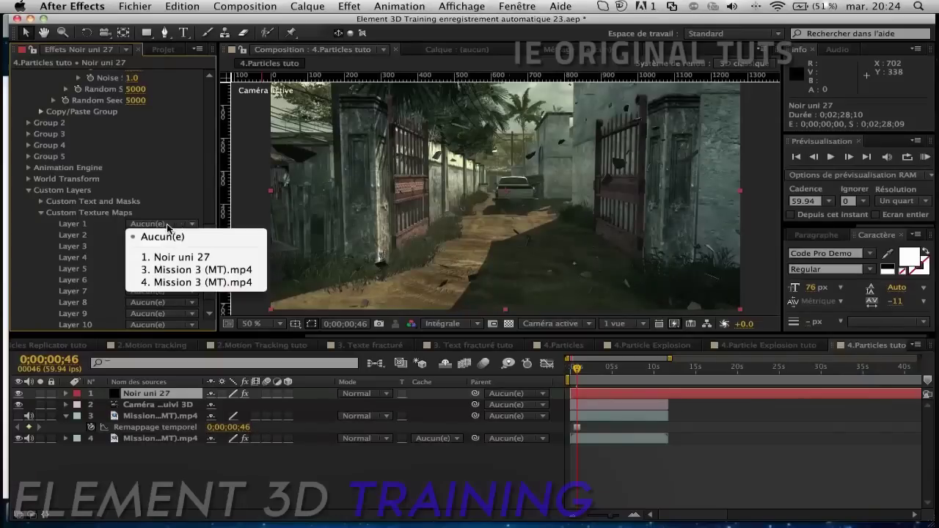
click(202, 270)
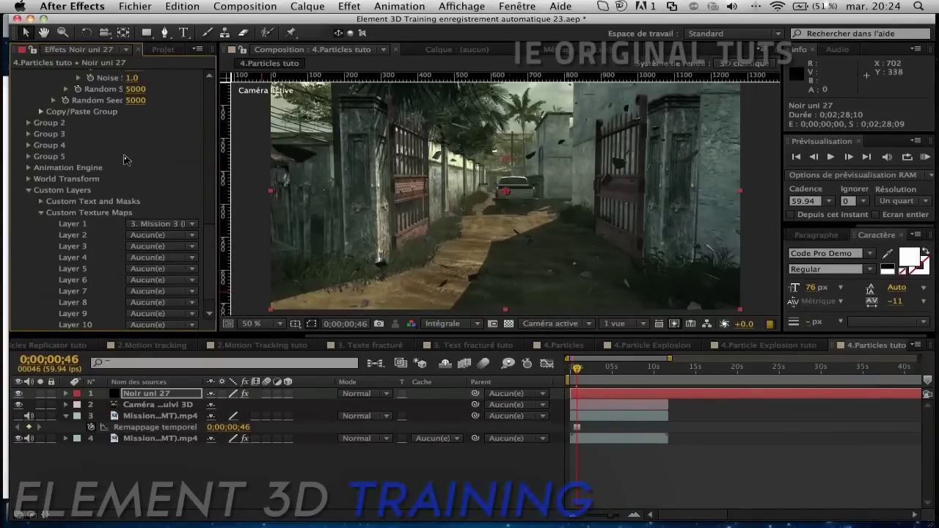
scroll(125, 158, up, 15)
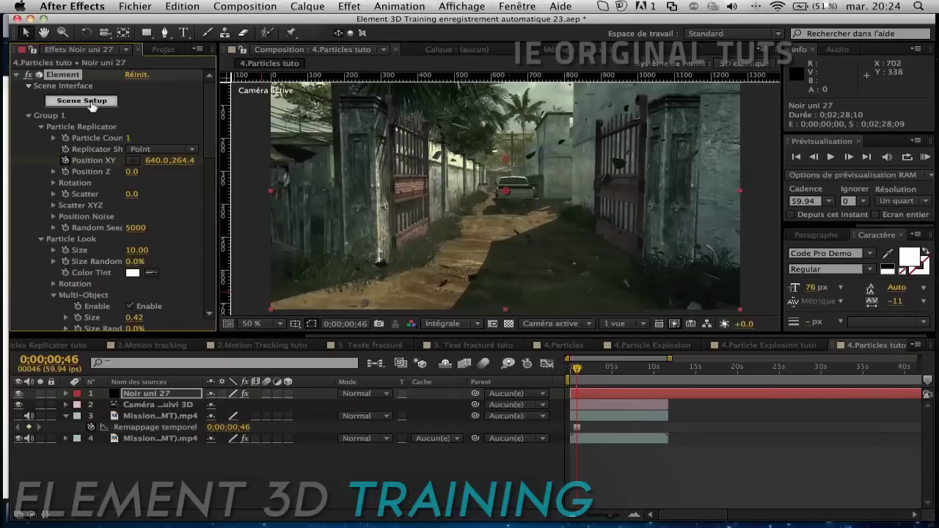
click(92, 107)
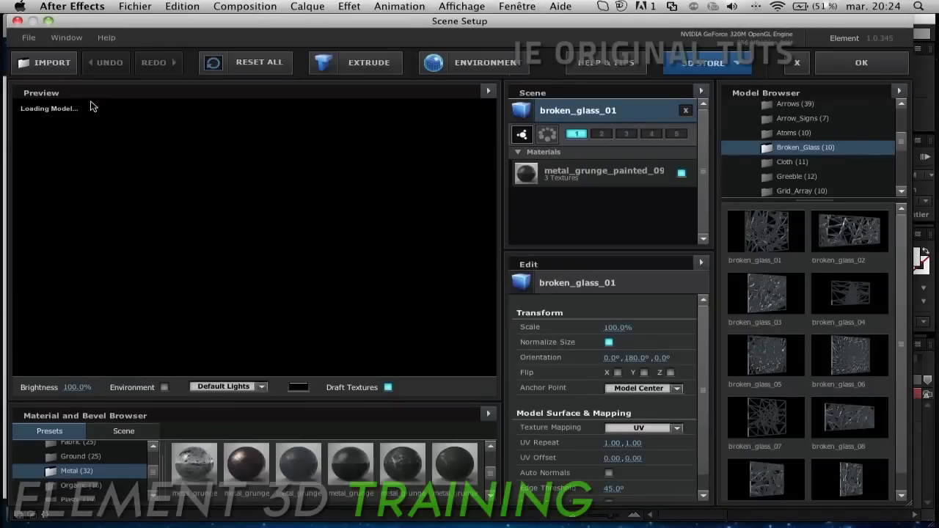
Step: Select the metal_grunge_painted_09 material and open its Reflection/Refraction texture channel
click(595, 182)
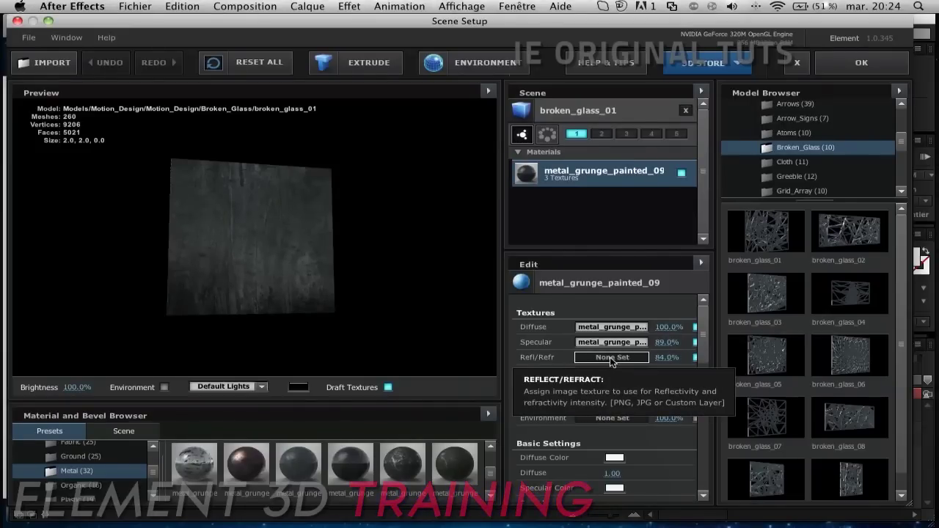
click(613, 357)
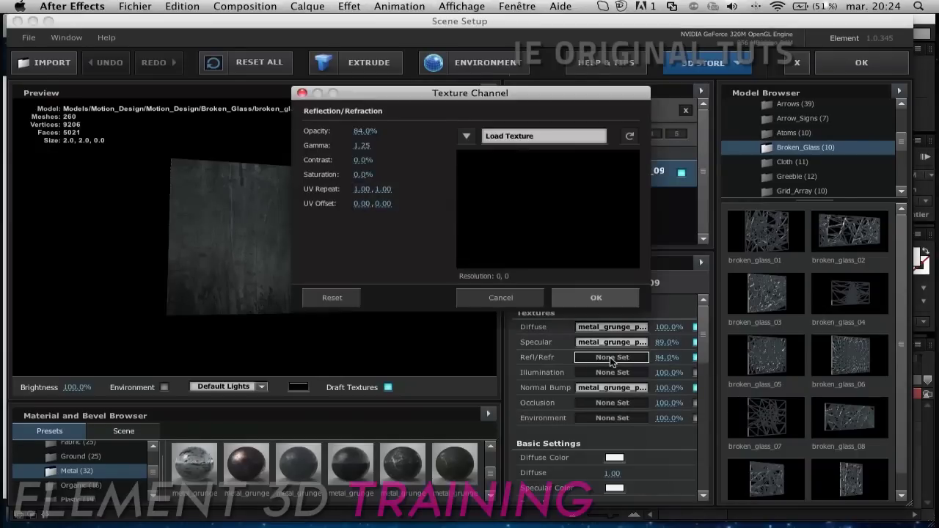
Step: Load Custom Layer 1 (the alley footage) into metal_grunge_painted_09's Refl/Refr texture slot
click(475, 133)
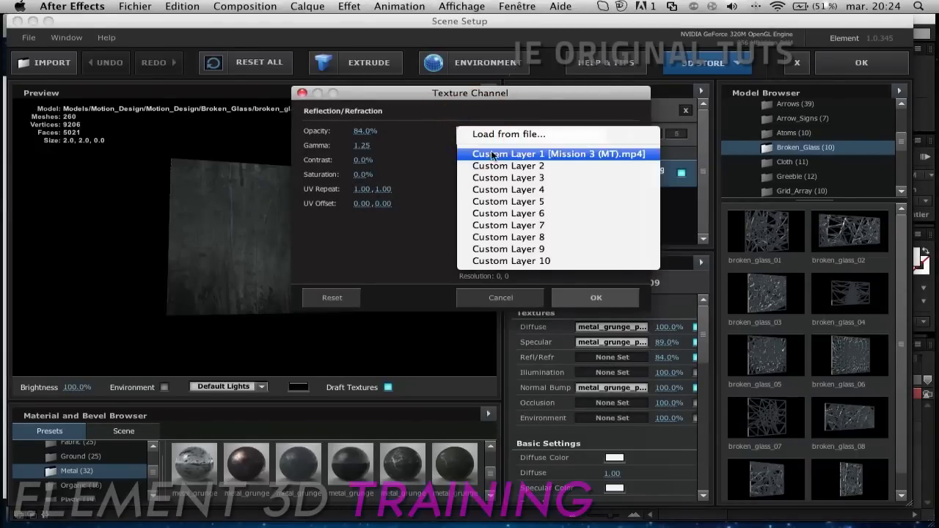
click(494, 156)
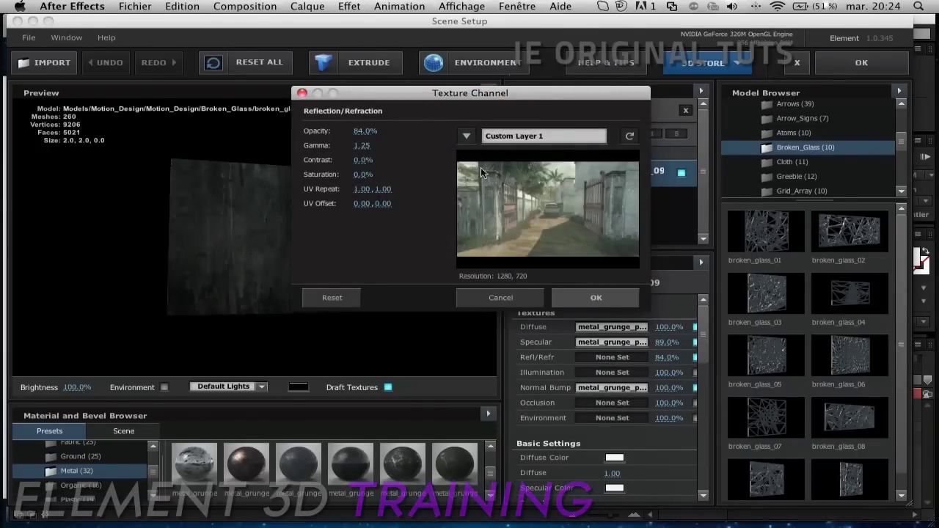
click(595, 297)
mouse_move(293, 232)
mouse_down()
mouse_move(257, 249)
mouse_move(293, 220)
mouse_up()
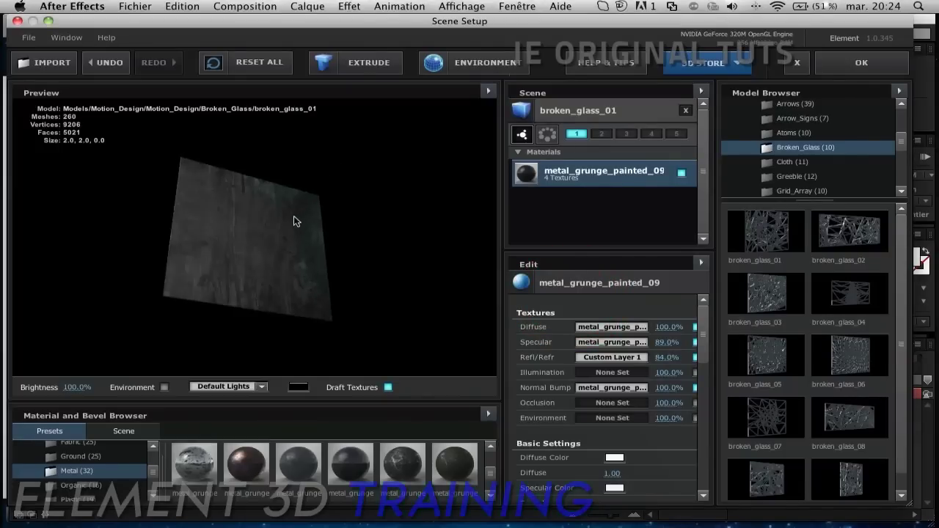
Step: Scrub metal_grunge_painted_09's Reflection Intensity to 795% and apply the Scene Setup
scroll(603, 447, down, 1)
scroll(601, 449, down, 4)
scroll(602, 446, down, 2)
scroll(602, 469, down, 1)
scroll(603, 469, down, 1)
drag(611, 362, 741, 376)
mouse_move(294, 309)
mouse_down()
mouse_move(235, 346)
mouse_move(255, 330)
mouse_up()
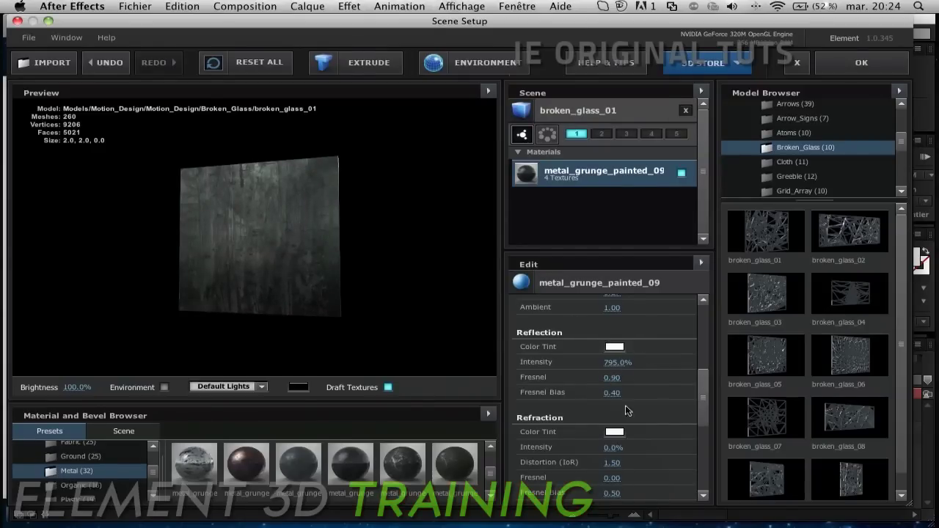
click(861, 63)
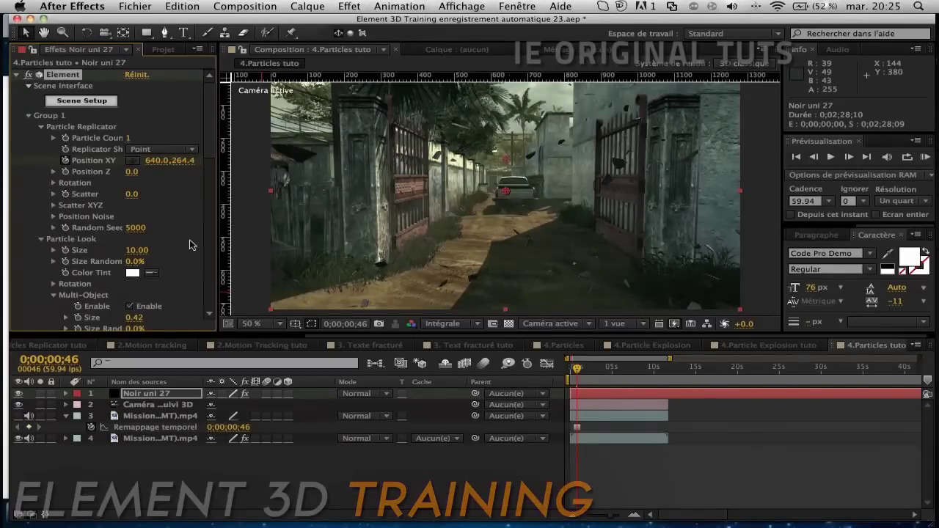
Step: Under Render Settings > Lighting, set Add Lighting to the Aqua preset
scroll(173, 283, down, 10)
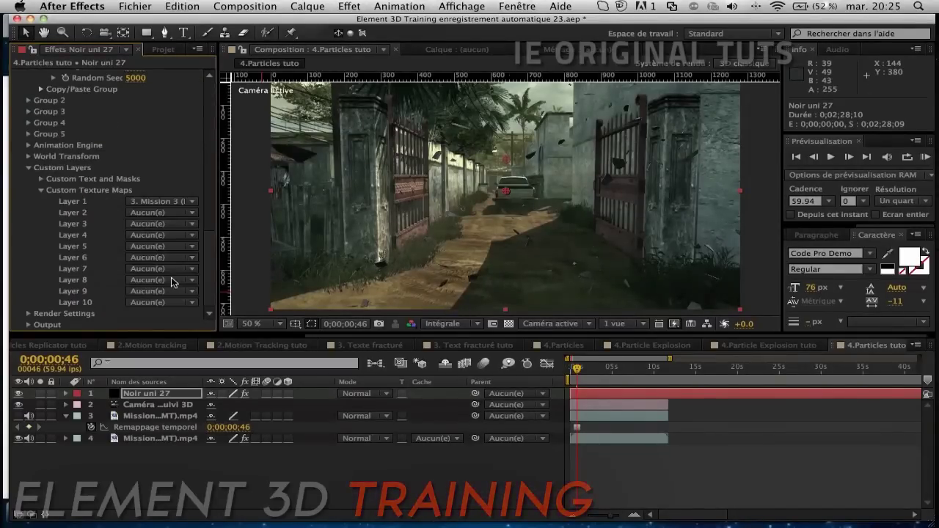
click(29, 167)
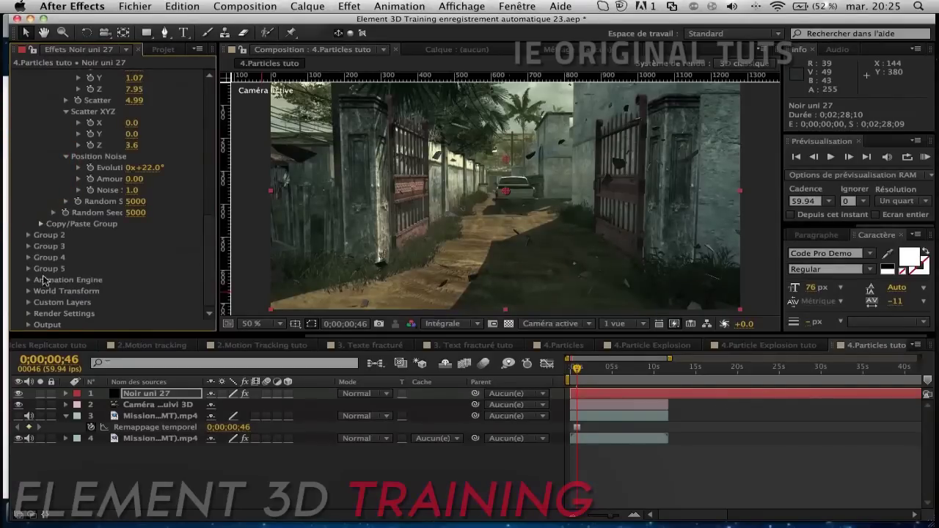
click(28, 313)
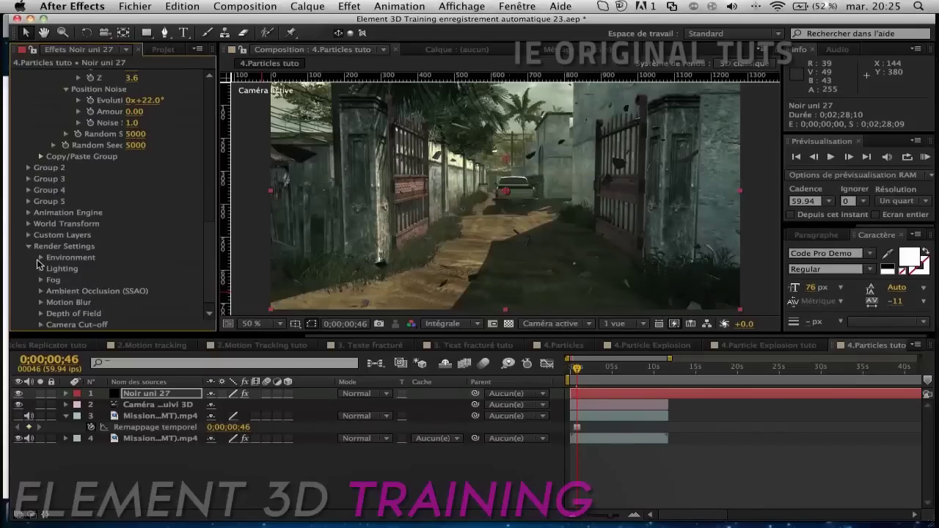
click(41, 270)
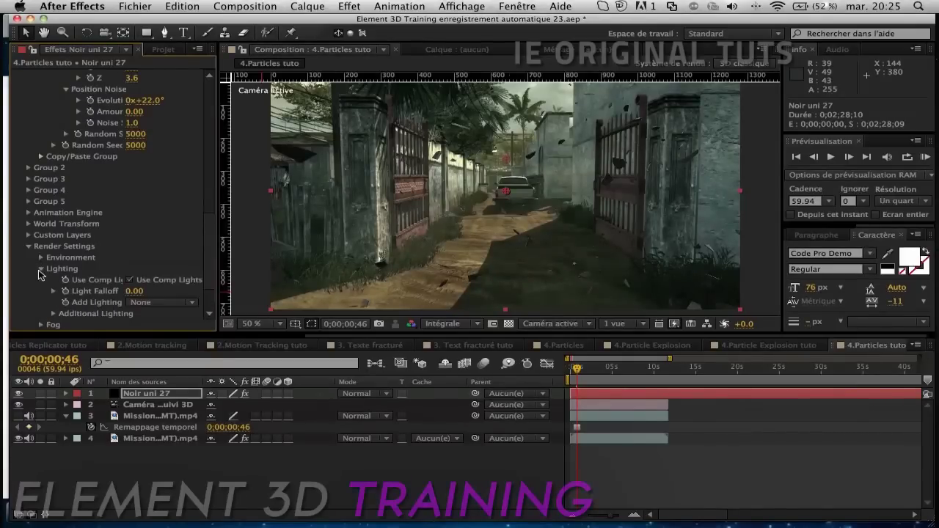
click(143, 303)
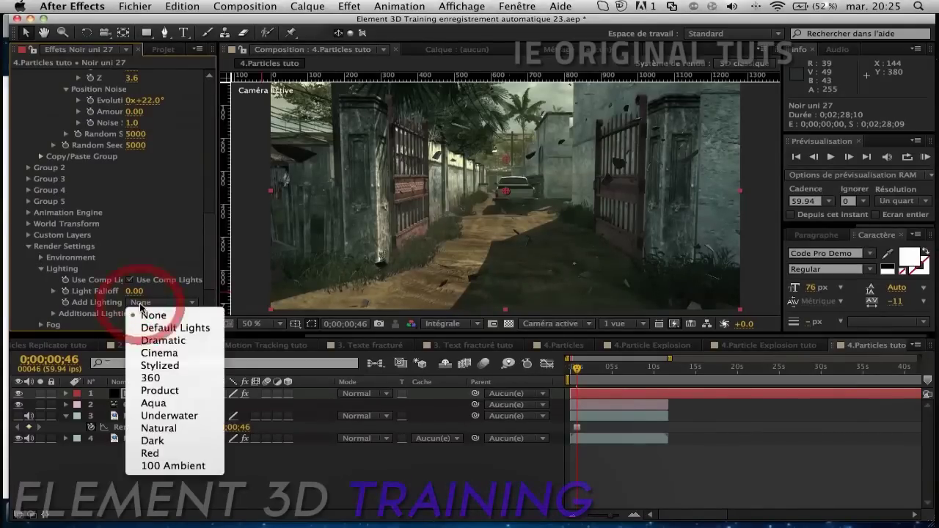
click(193, 405)
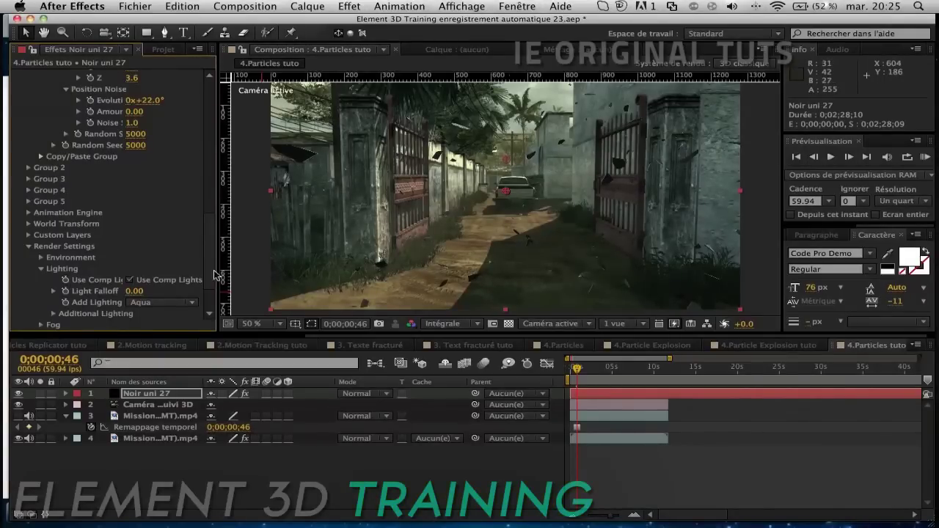
Step: Raise Additional Lighting Brightness to 434%, keeping Aqua as the lighting preset
scroll(153, 273, down, 3)
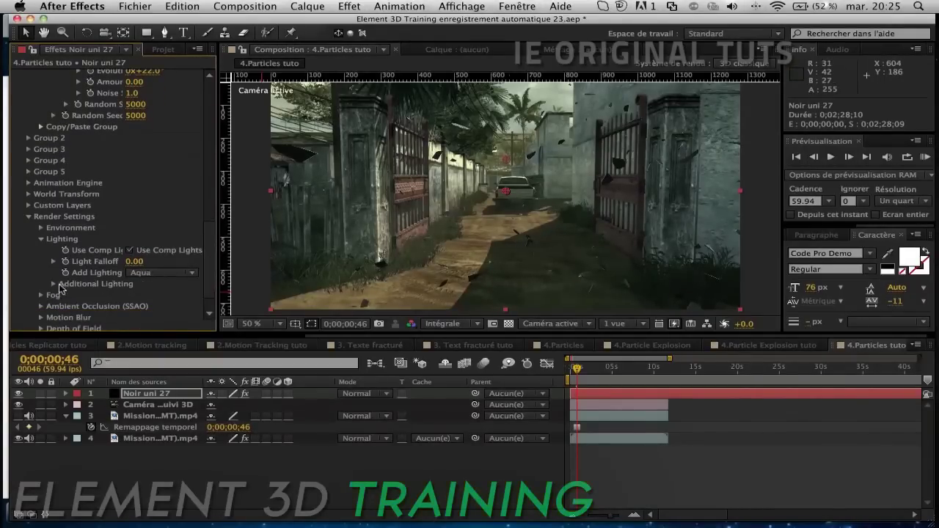
click(53, 286)
drag(136, 295, 371, 288)
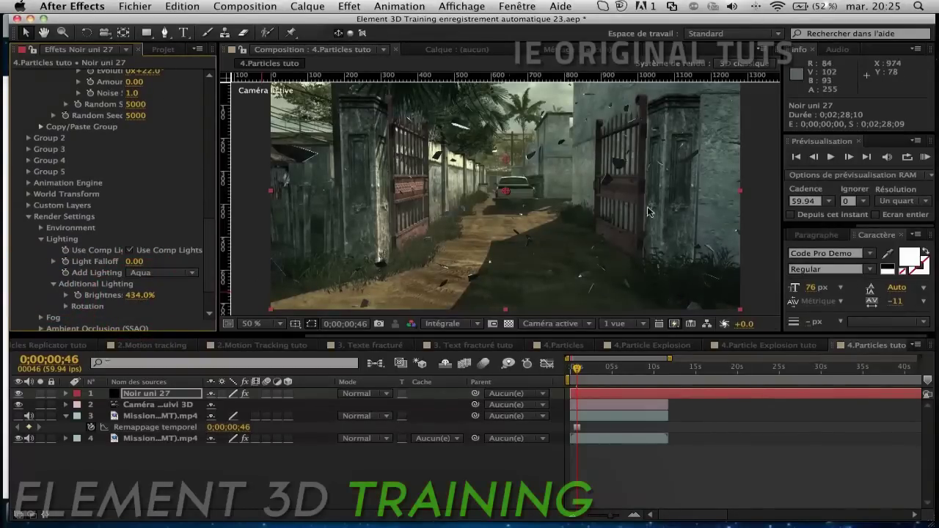
click(155, 273)
click(144, 158)
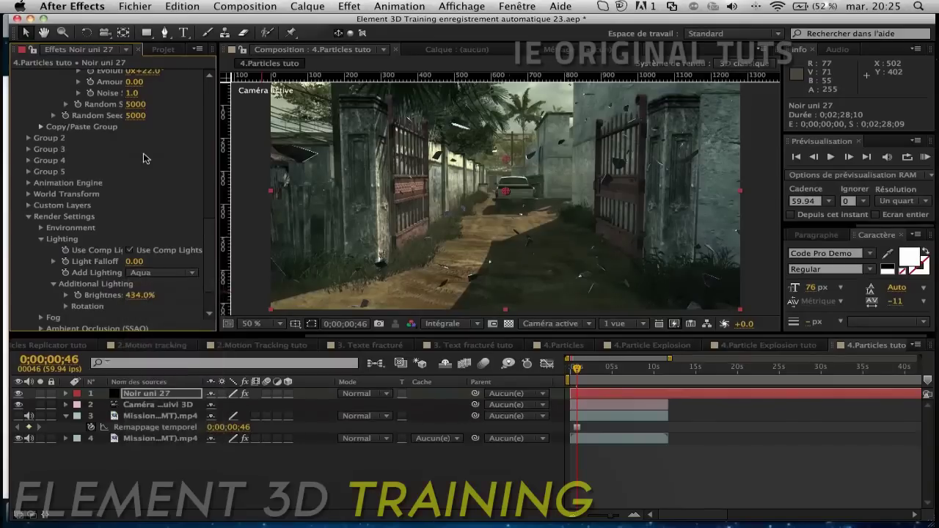
click(42, 240)
click(318, 6)
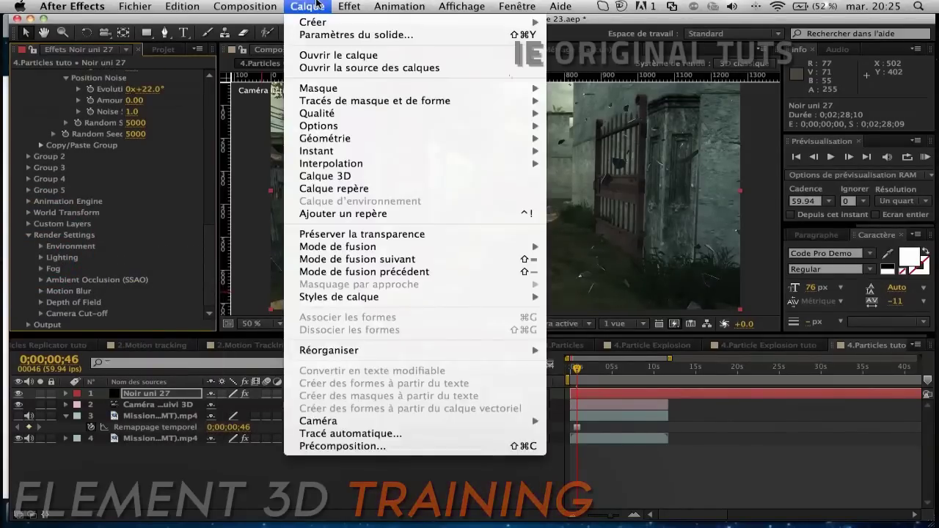
Step: Create an ambient light layer, Lumière 1, coloured pale yellow-green D6FF7E
mouse_move(319, 25)
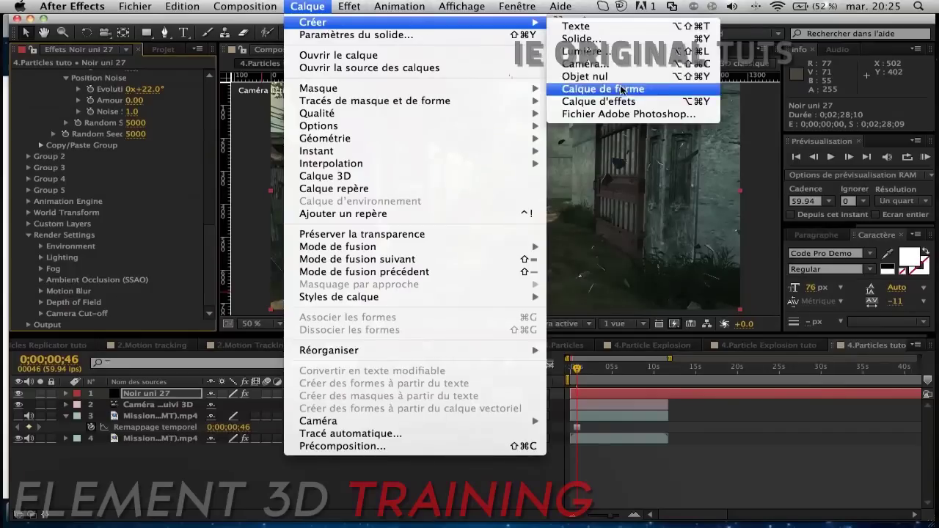
click(596, 58)
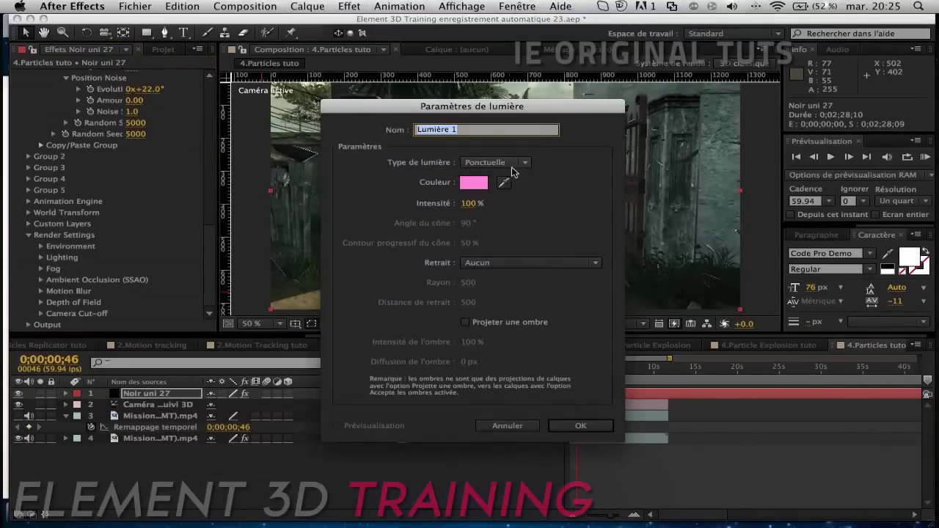
click(512, 170)
click(512, 215)
key(Down)
drag(471, 106, 609, 258)
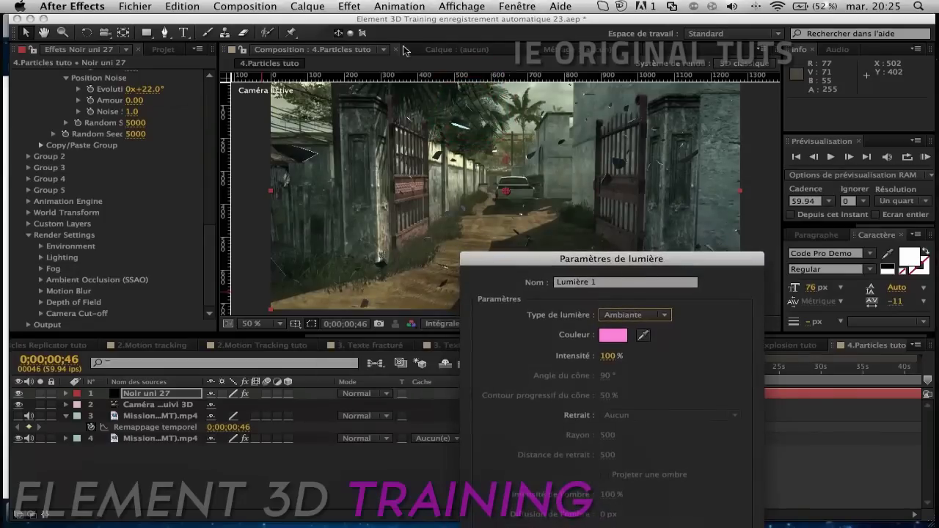
click(613, 337)
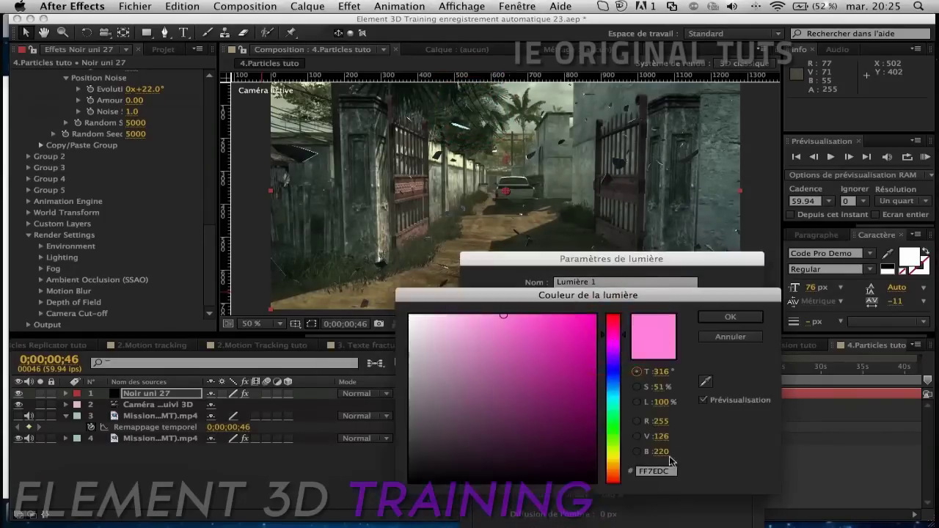
drag(619, 449, 612, 448)
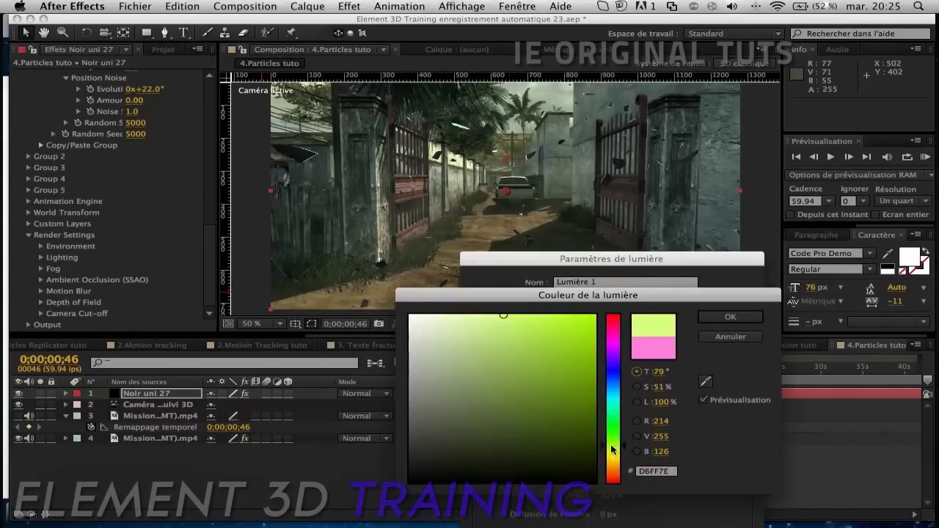
click(755, 320)
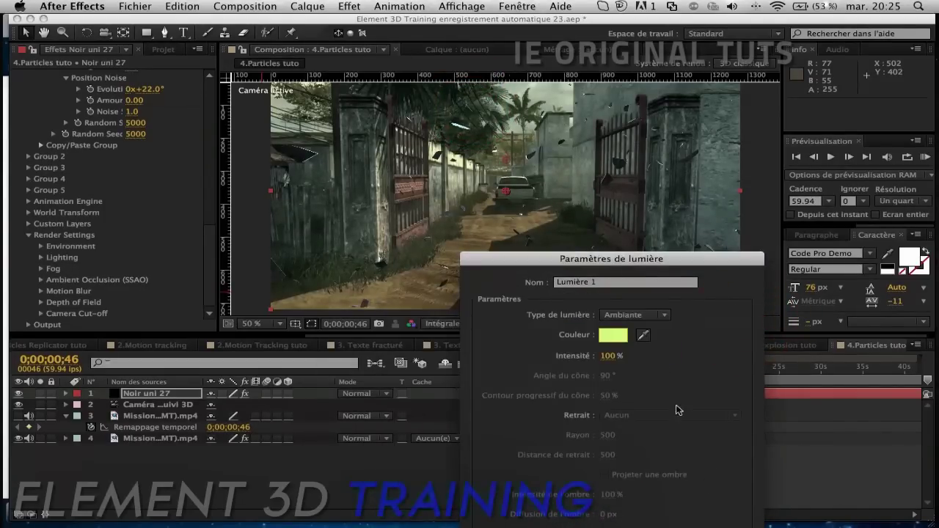
drag(662, 252, 671, 75)
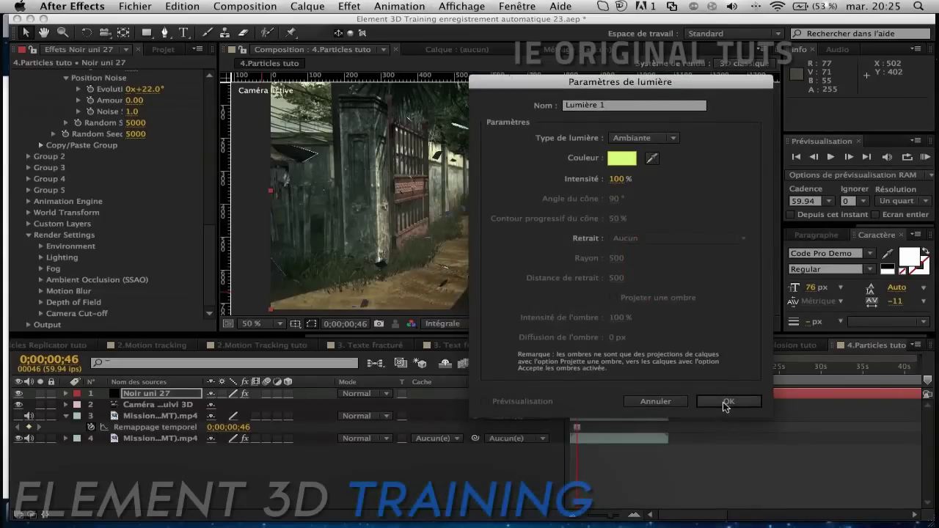
click(727, 401)
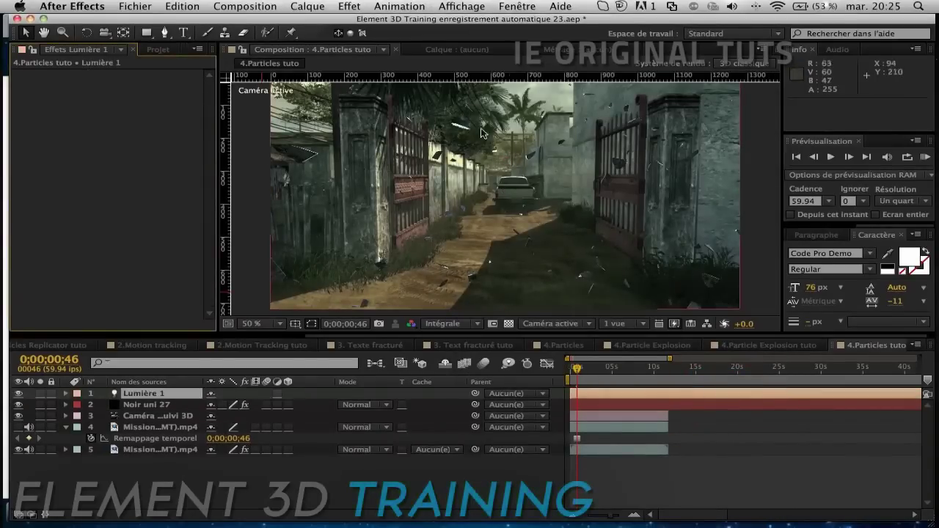
click(307, 6)
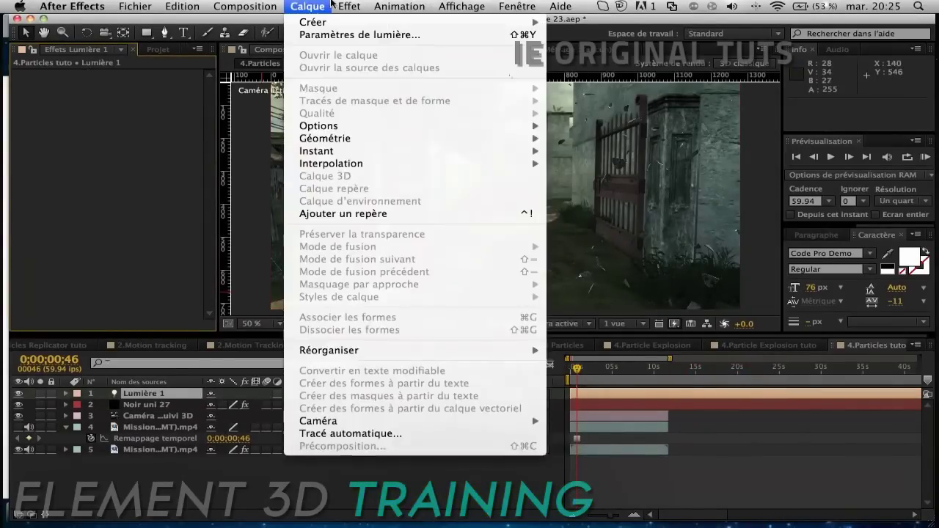
Step: Change Lumière 1 to a point light (Ponctuelle) with 150% intensity
click(335, 36)
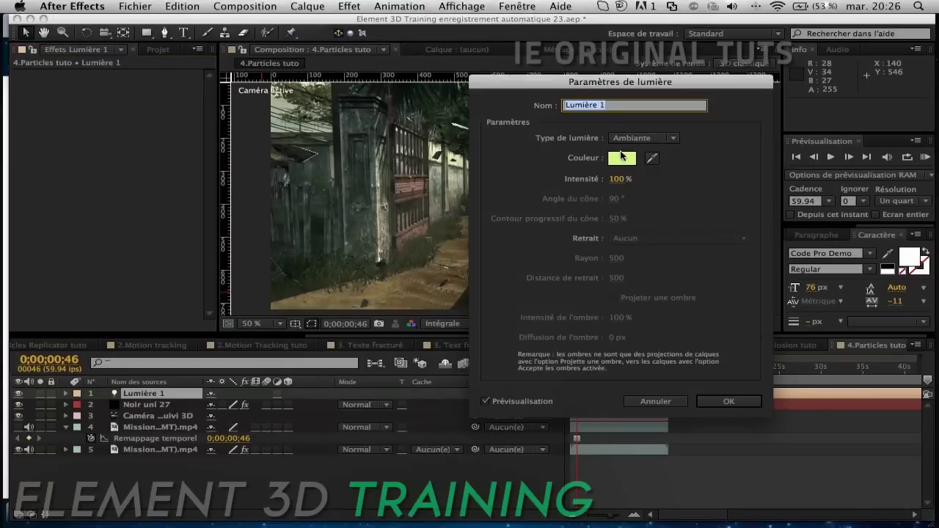
click(640, 139)
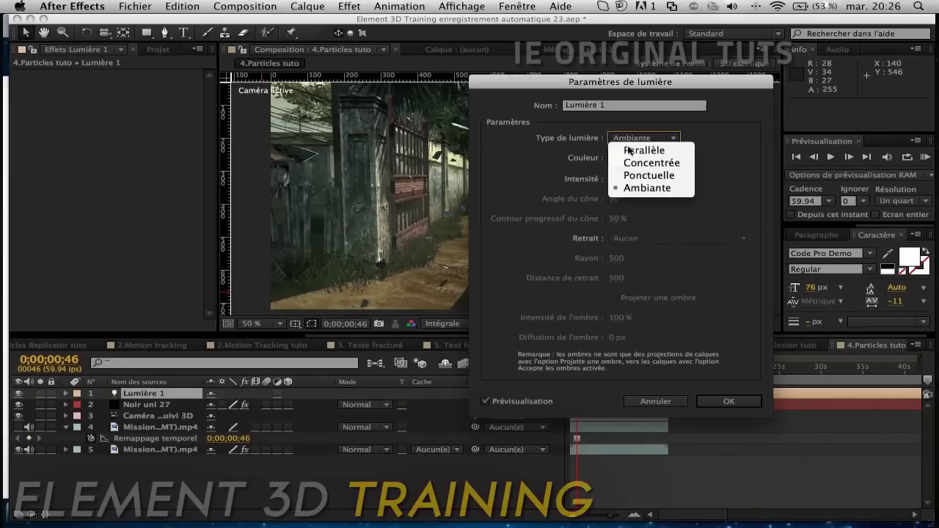
click(643, 181)
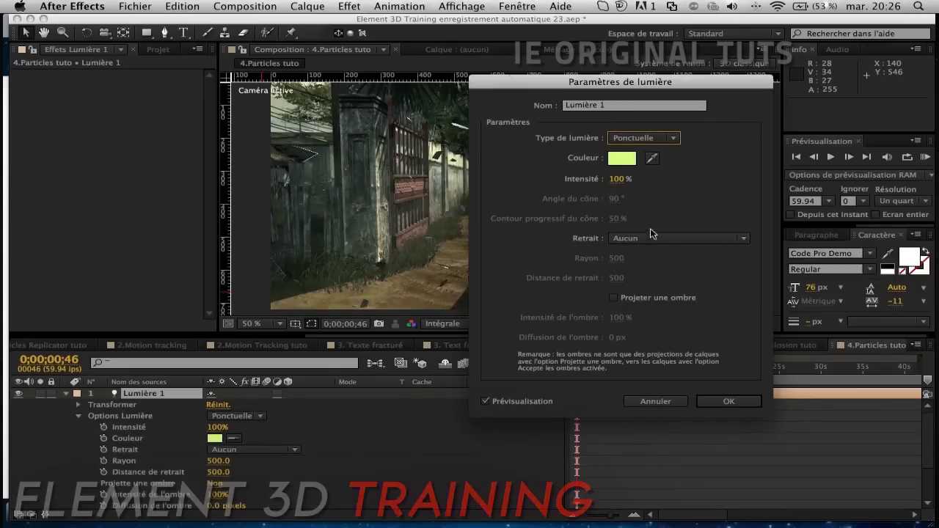
drag(619, 182, 657, 178)
click(722, 400)
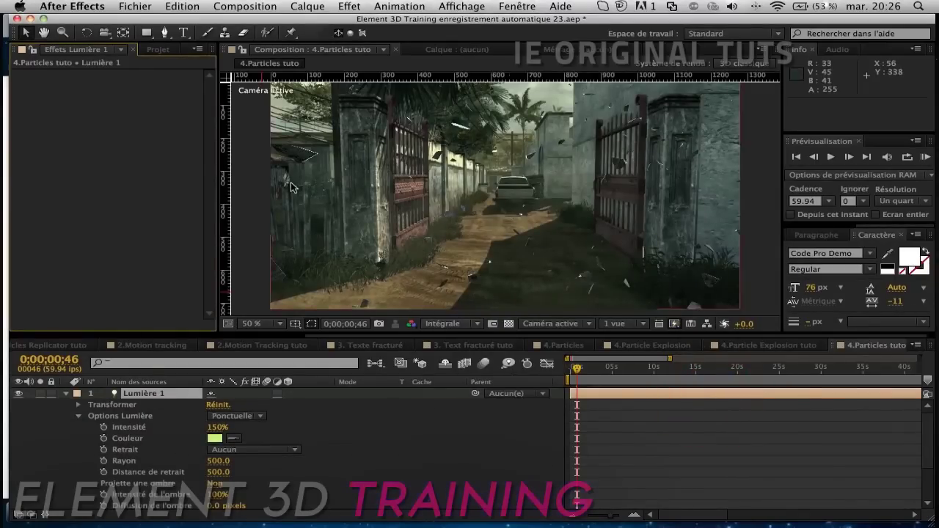
Step: Set the light's Position X to 0, giving 0.0, 306.7, -444.4
key(comma)
key(comma)
key(comma)
key(comma)
key(comma)
key(comma)
key(period)
key(period)
key(period)
key(p)
click(220, 405)
text(0)
click(341, 405)
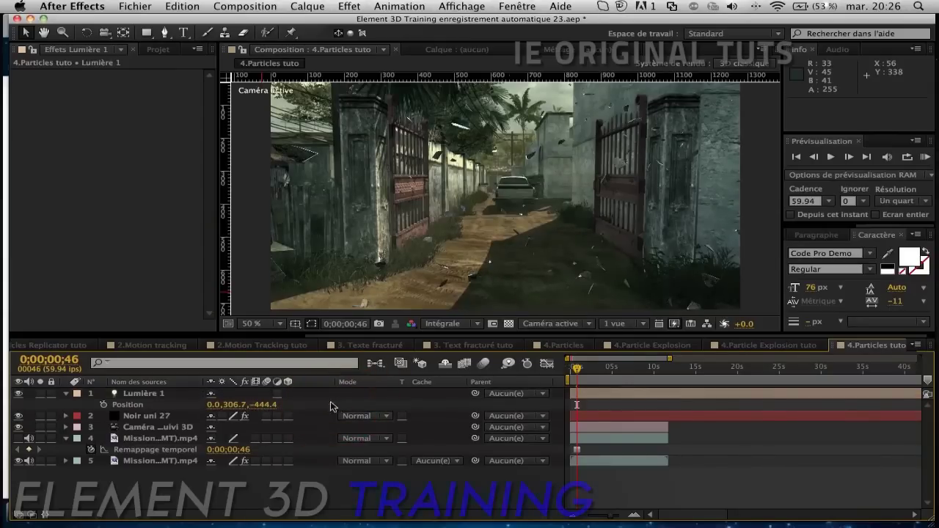
Step: Set the light's Z position to 0 and drag it into the alley footage
scroll(314, 309, down, 6)
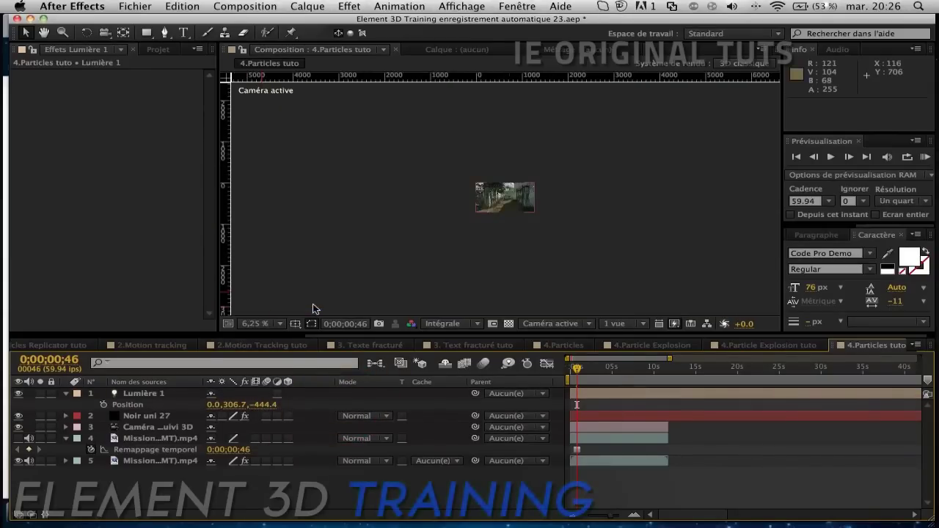
click(260, 405)
text(0)
click(330, 405)
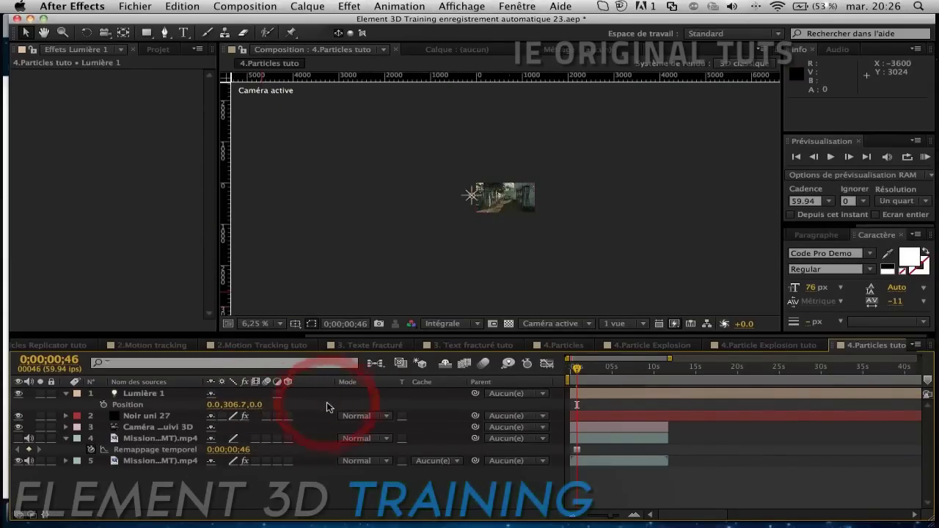
scroll(490, 212, up, 4)
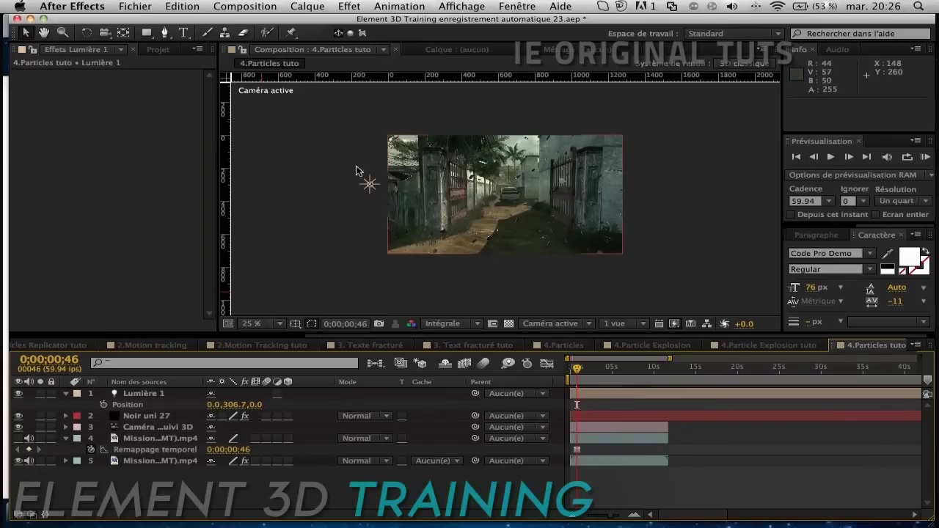
click(370, 184)
drag(370, 185, 502, 233)
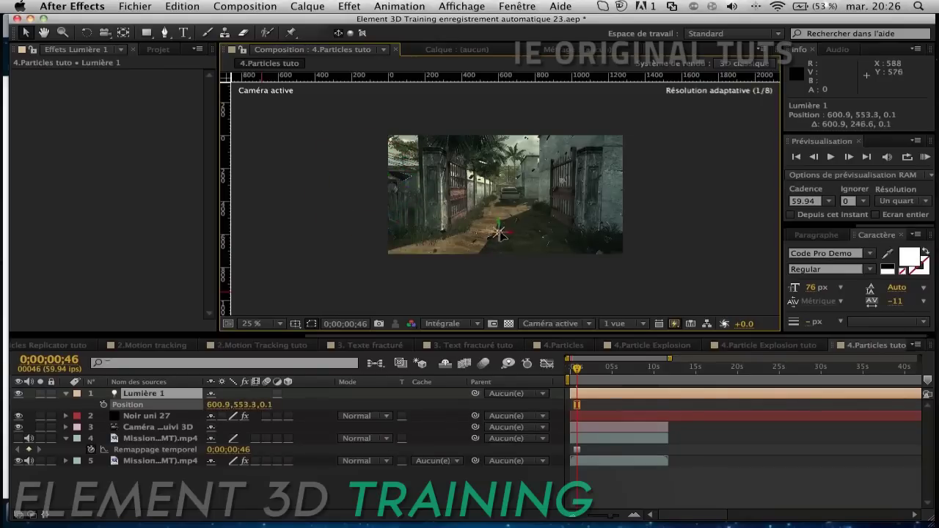
Step: Adjust the light's depth to Z 82.3, preview, and lower it toward the alley ground
scroll(575, 248, up, 2)
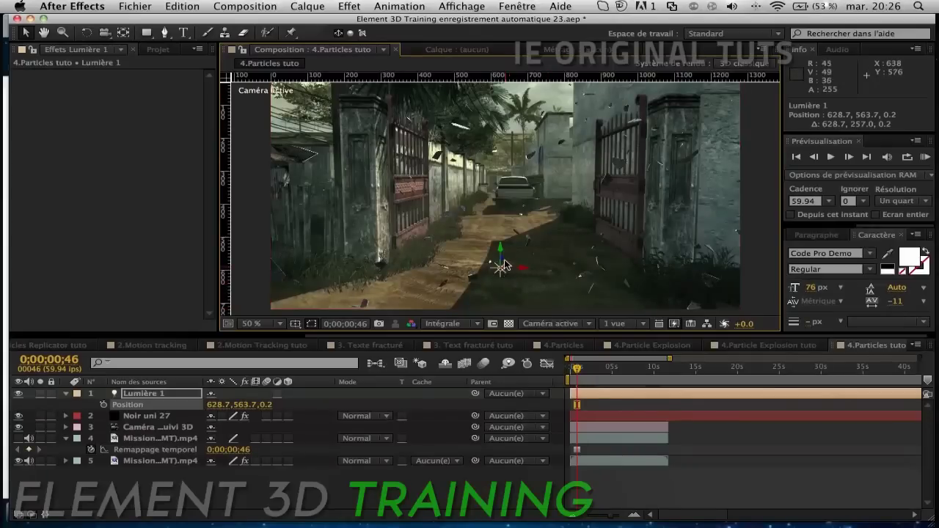
drag(502, 264, 508, 297)
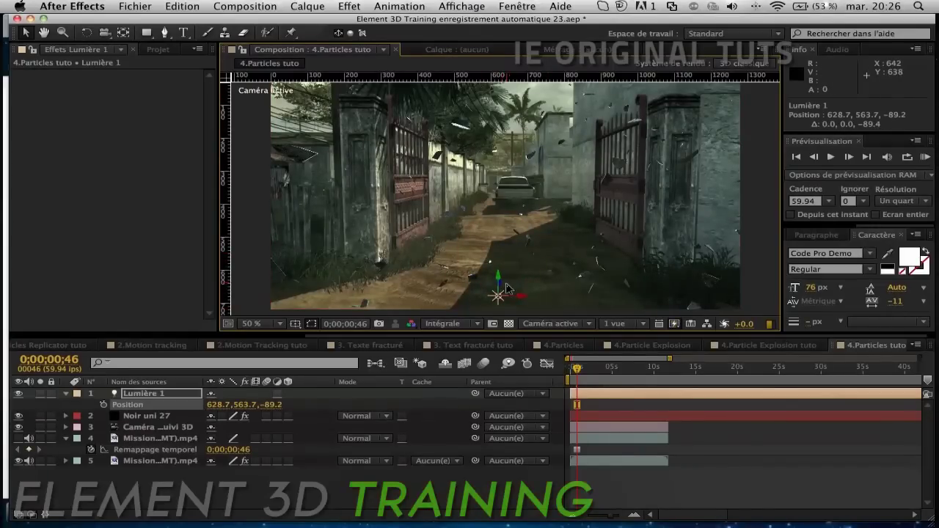
drag(500, 291, 517, 236)
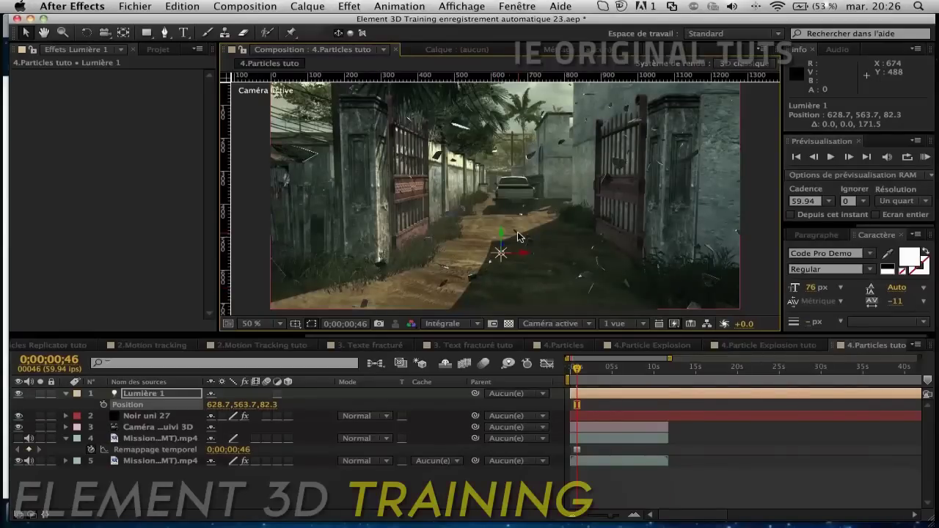
key(KP_0)
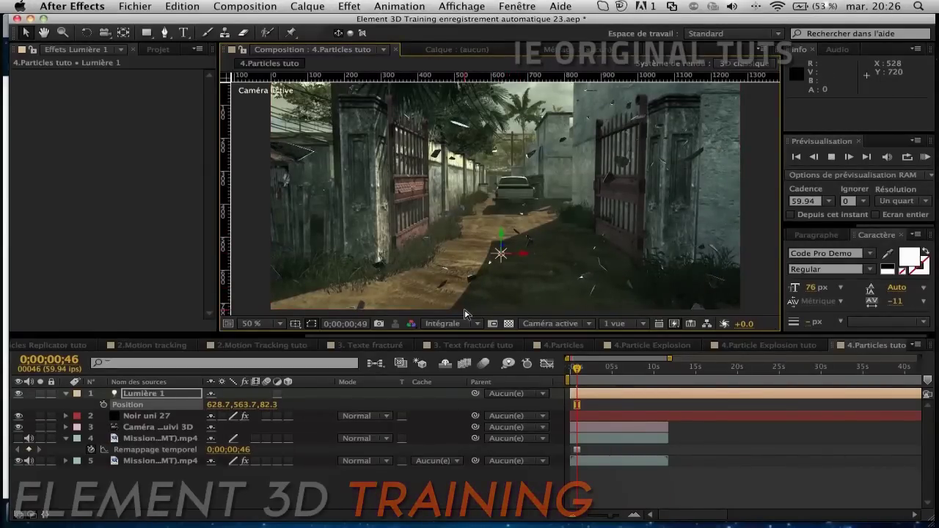
key(space)
drag(501, 242, 504, 258)
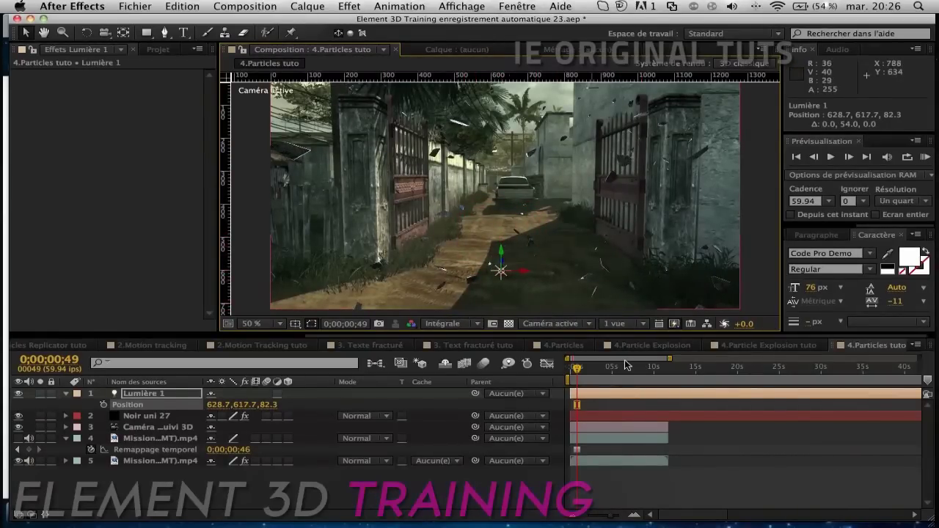
click(626, 395)
Step: Delete the Lumière 1 light and reveal the tracked camera's Options Caméra
key(Delete)
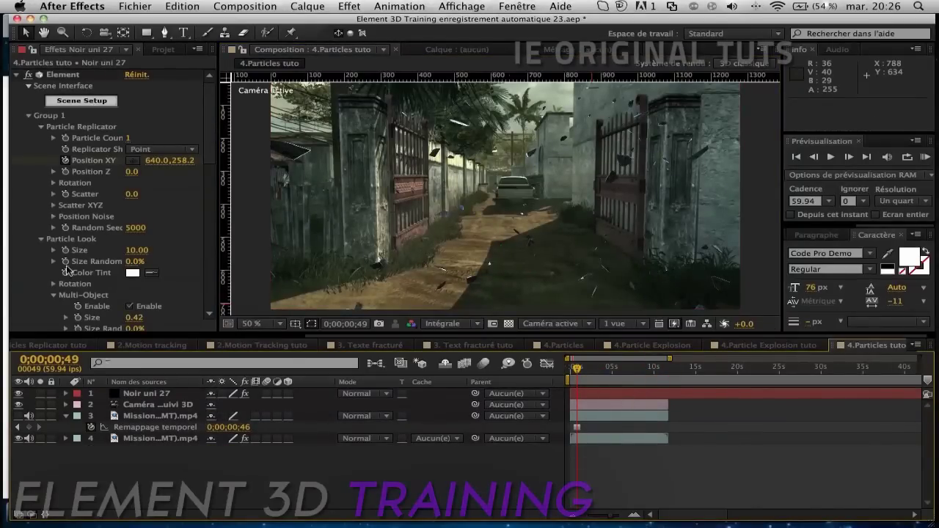
scroll(72, 269, down, 10)
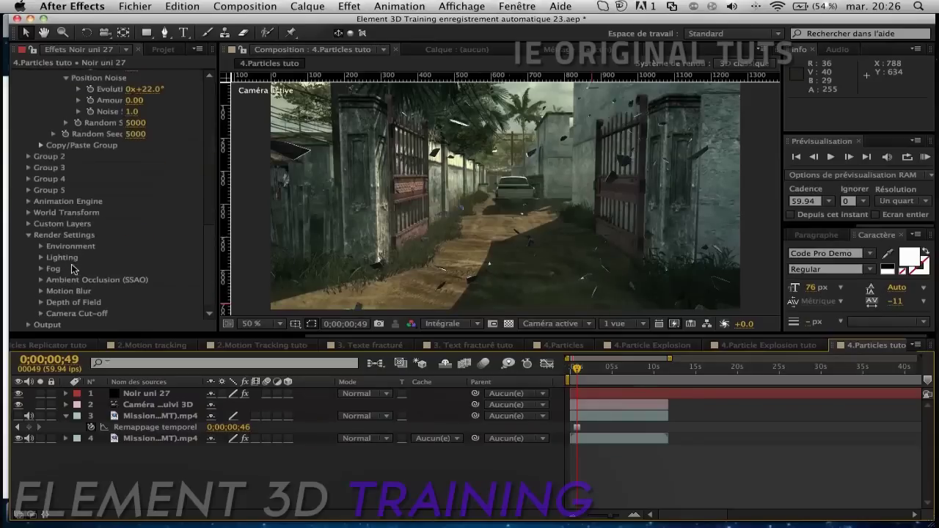
click(39, 303)
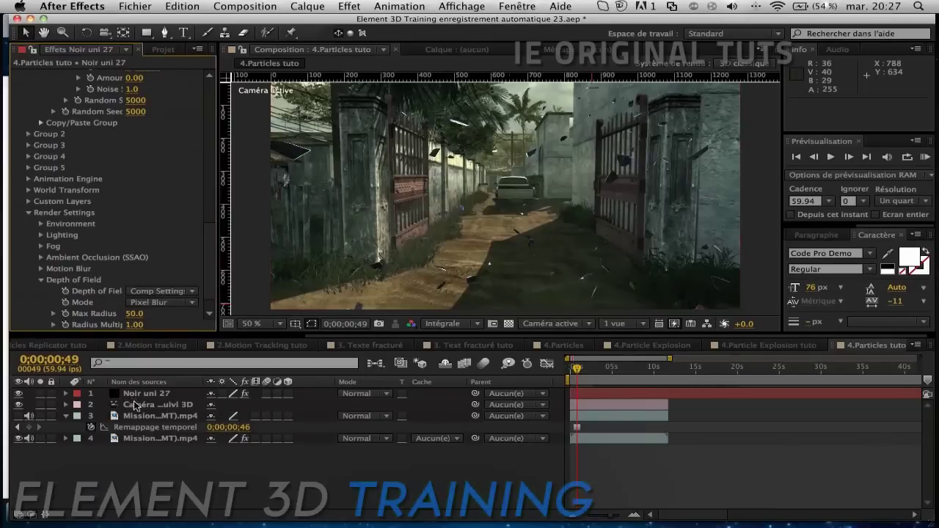
click(88, 404)
click(65, 406)
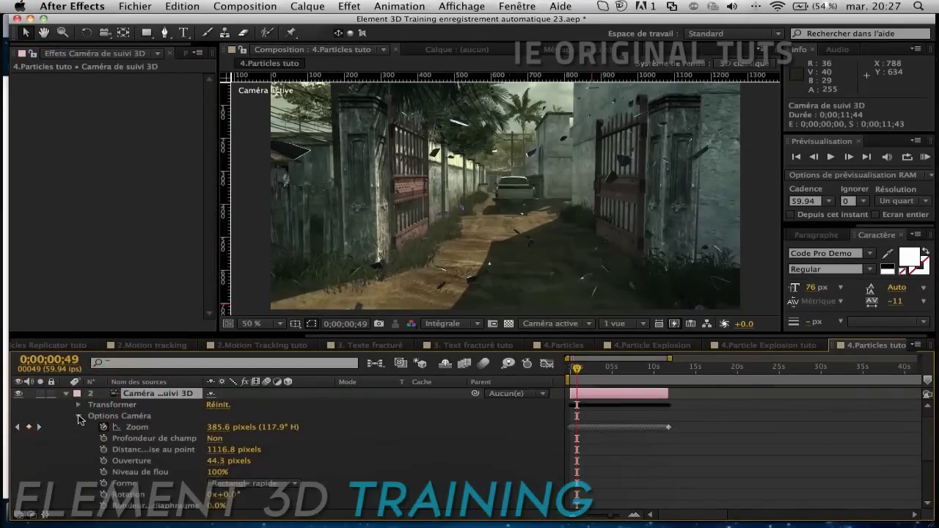
click(79, 416)
click(78, 416)
click(78, 416)
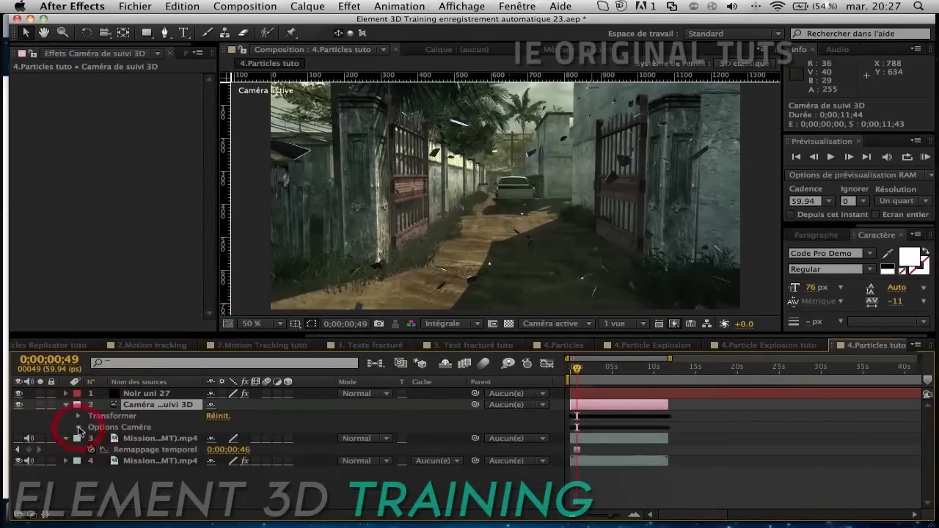
click(78, 428)
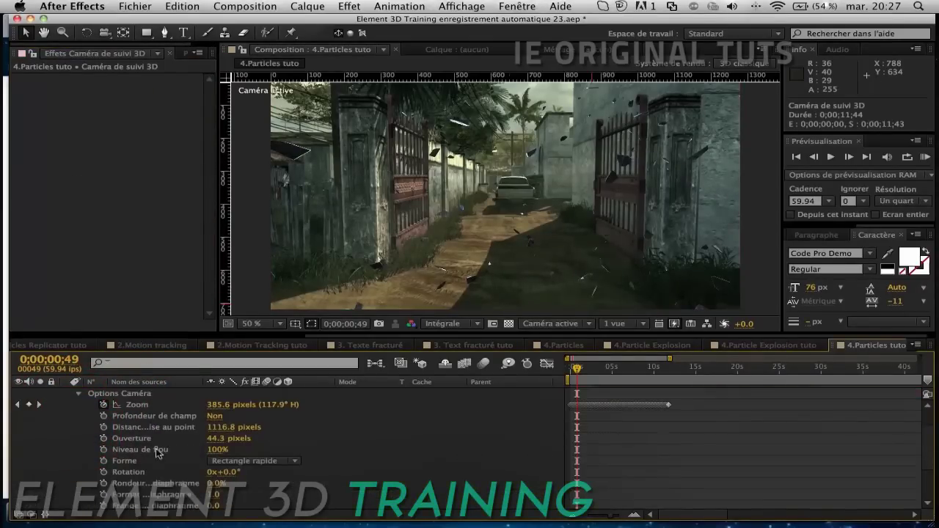
Step: Set the camera's Distance de mise au point to 1007.8 pixels, with Profondeur de champ back off
click(214, 416)
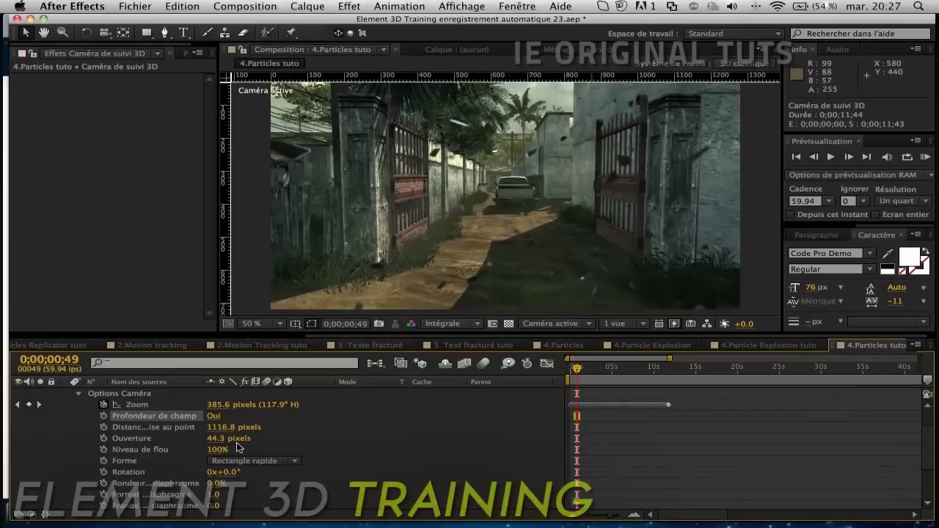
drag(218, 427, 147, 433)
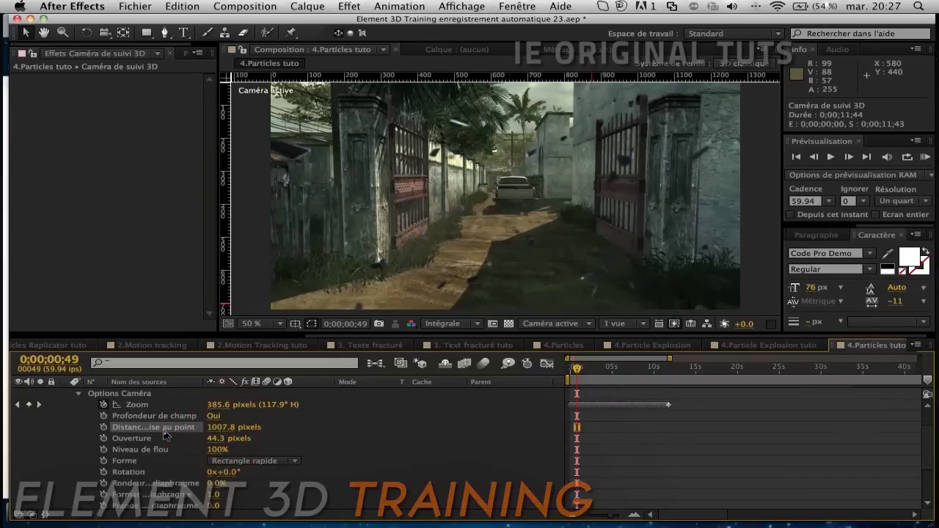
key(Return)
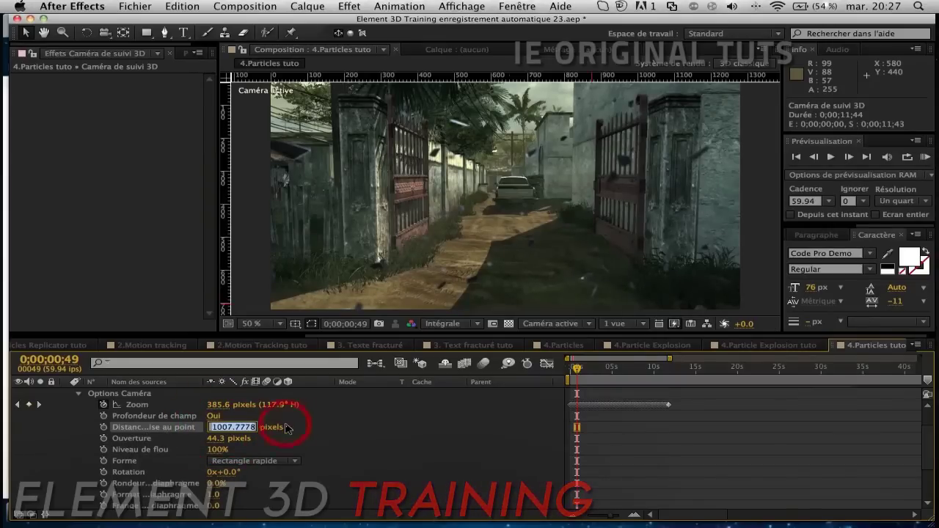
key(Return)
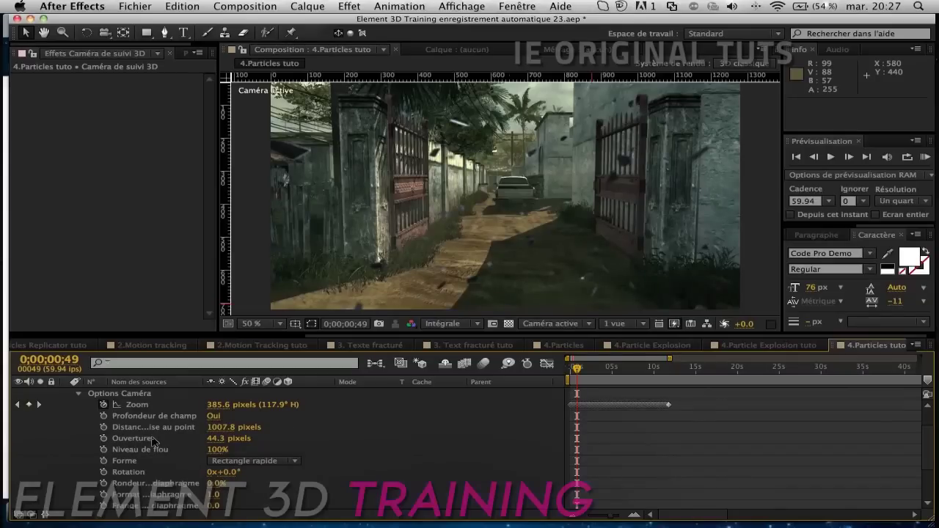
scroll(153, 439, up, 3)
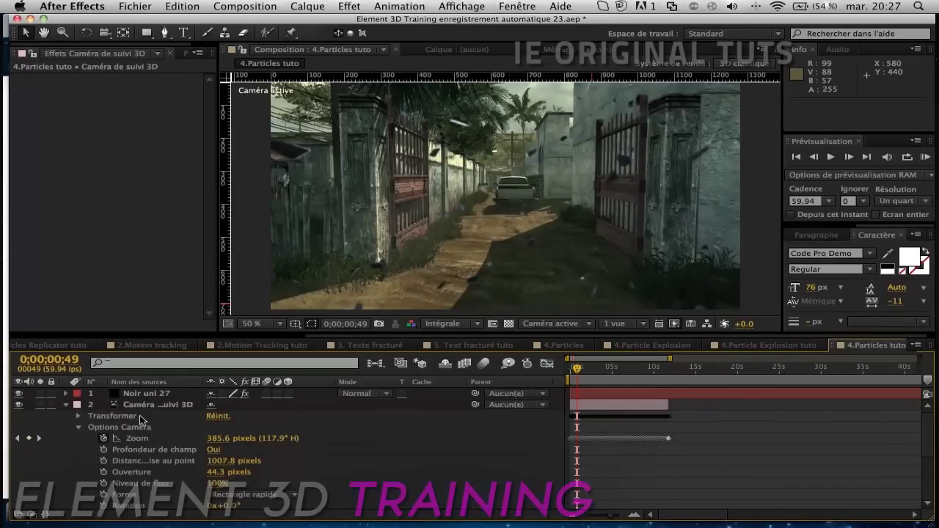
click(211, 450)
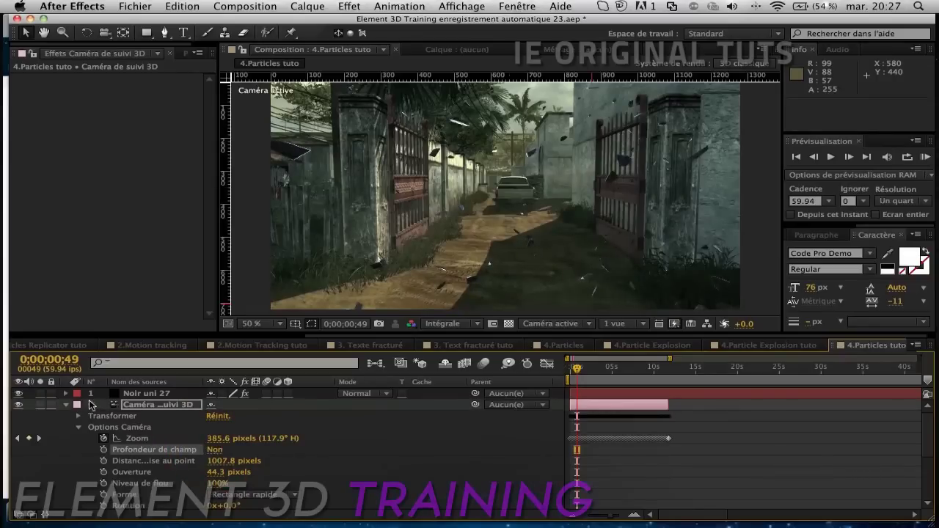
click(157, 396)
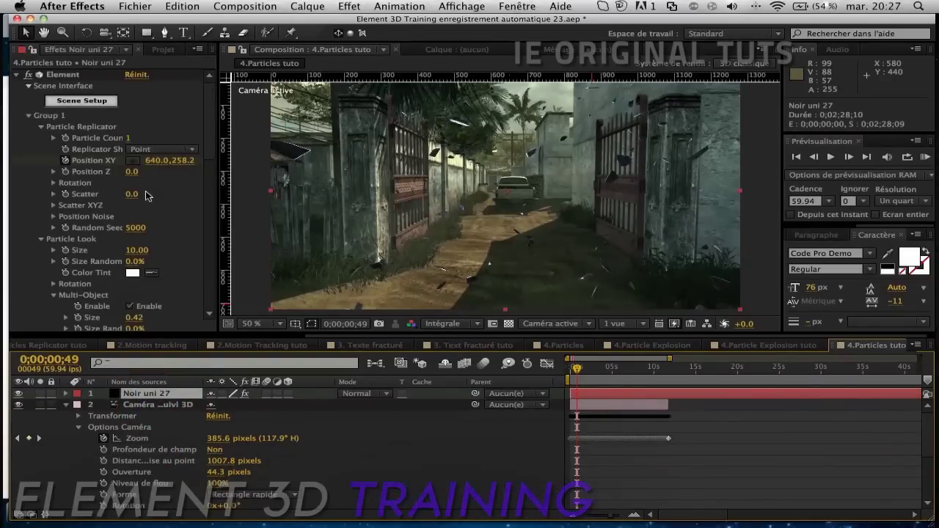
Step: Duplicate the Noir uni 27 solid layer with Ctrl+D
scroll(147, 195, down, 10)
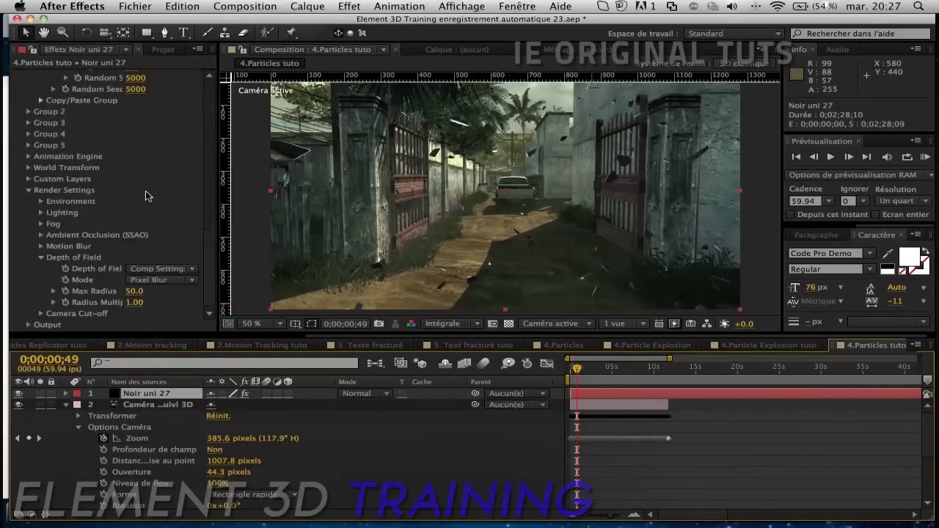
click(133, 397)
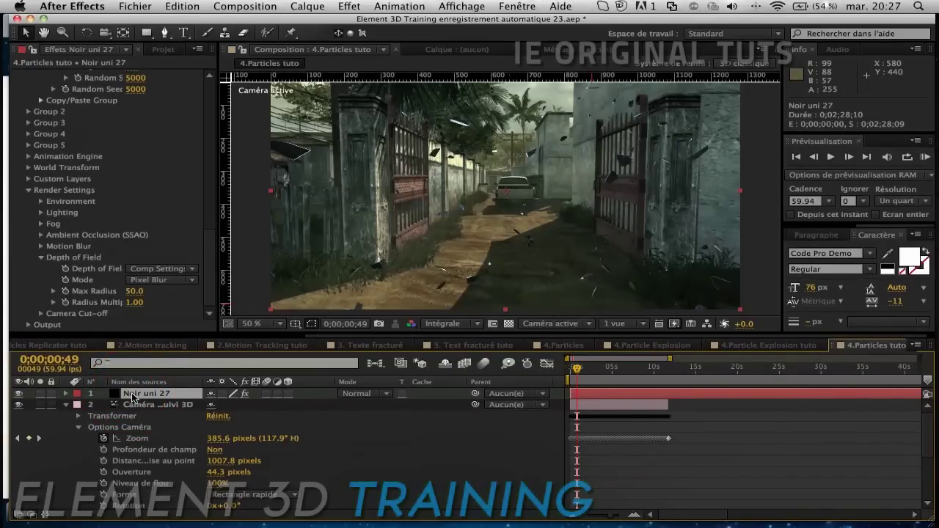
key(ctrl+d)
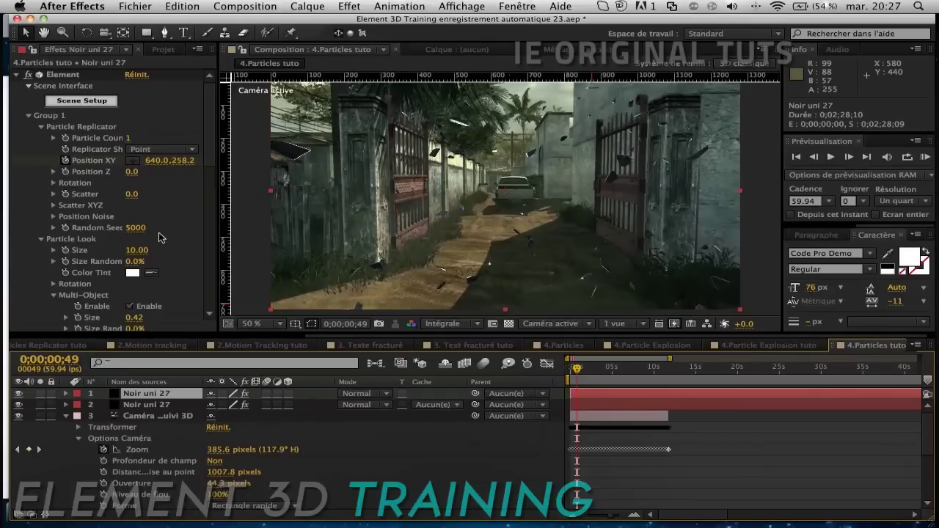
Step: Set Element's Output Show option to the Reflection pass
scroll(161, 237, down, 10)
click(29, 190)
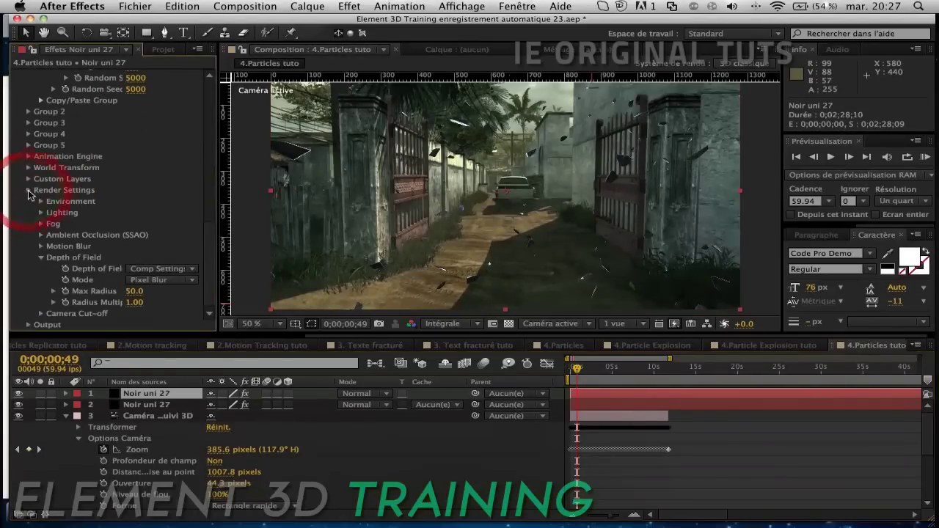
click(29, 324)
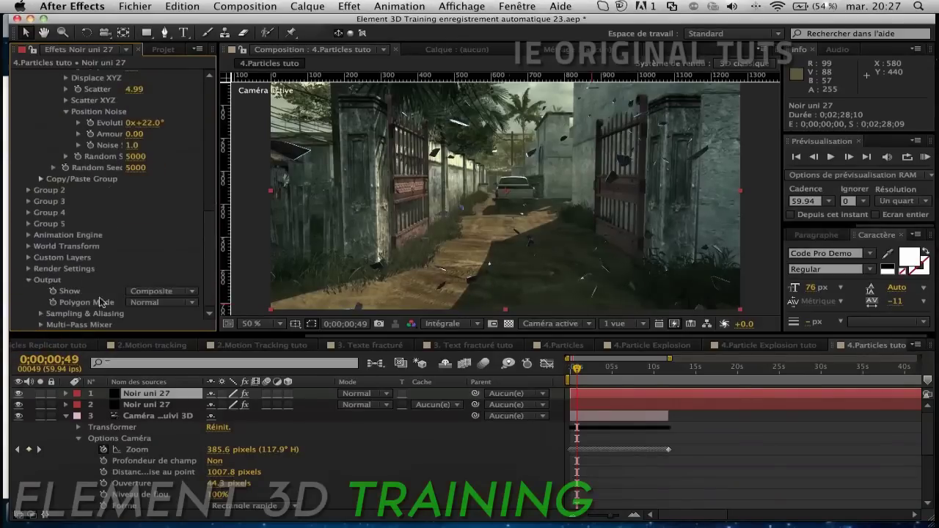
click(176, 293)
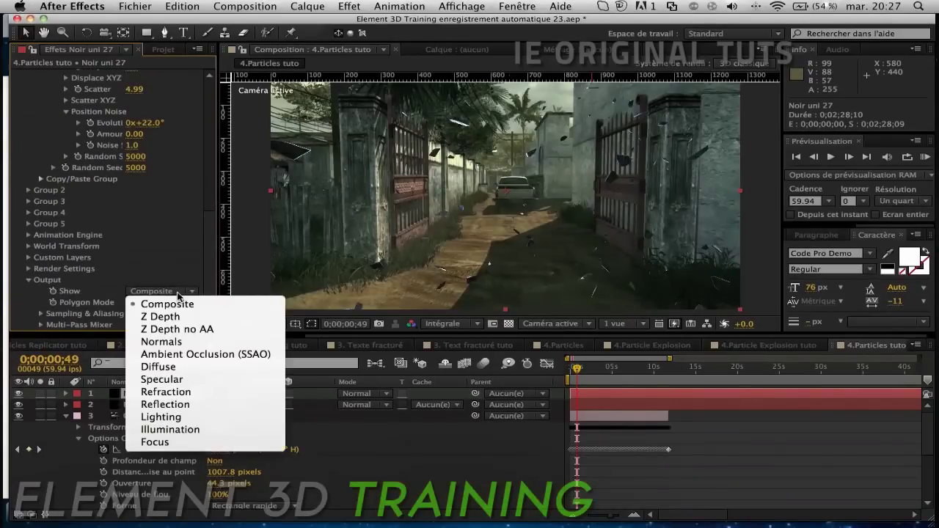
click(204, 405)
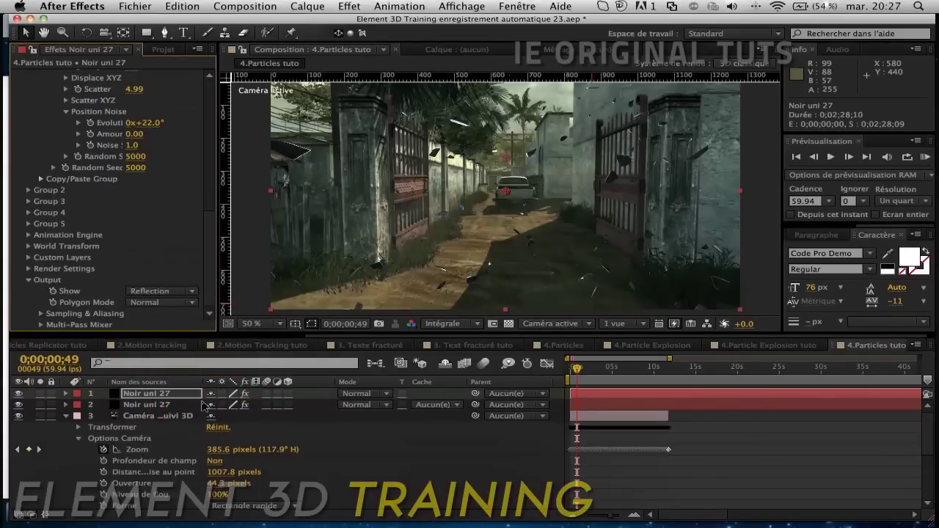
Step: Apply Lueur diffuse to the top Noir uni 27 layer with Seuil 18.8% and Rayon 1.0
click(349, 7)
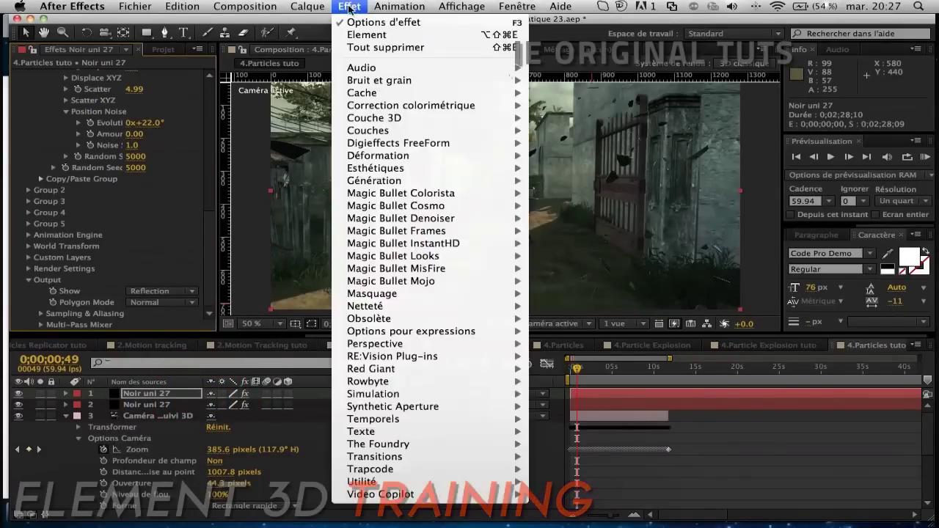
mouse_move(391, 192)
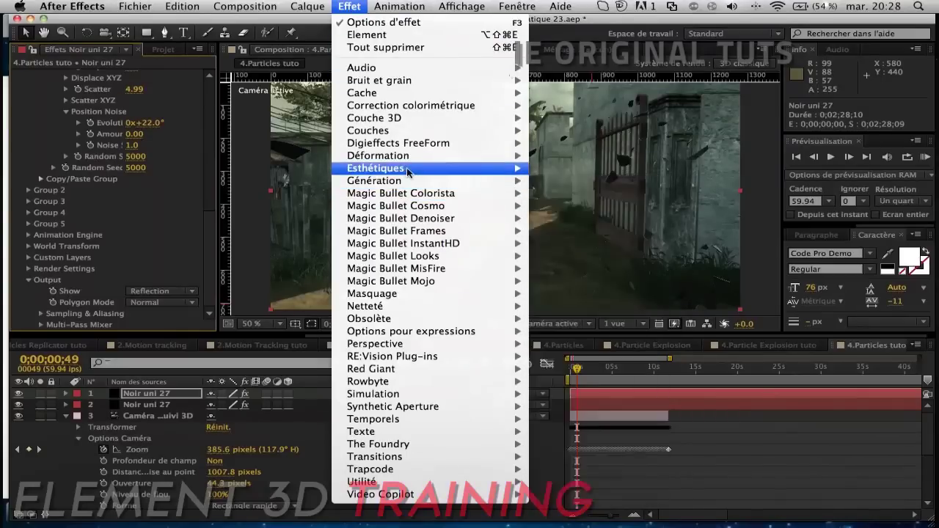
mouse_move(393, 168)
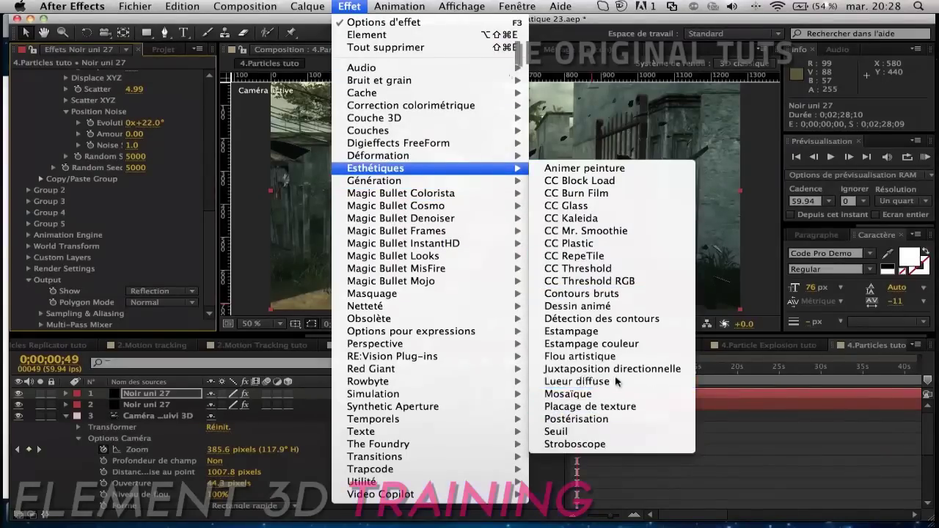
click(617, 381)
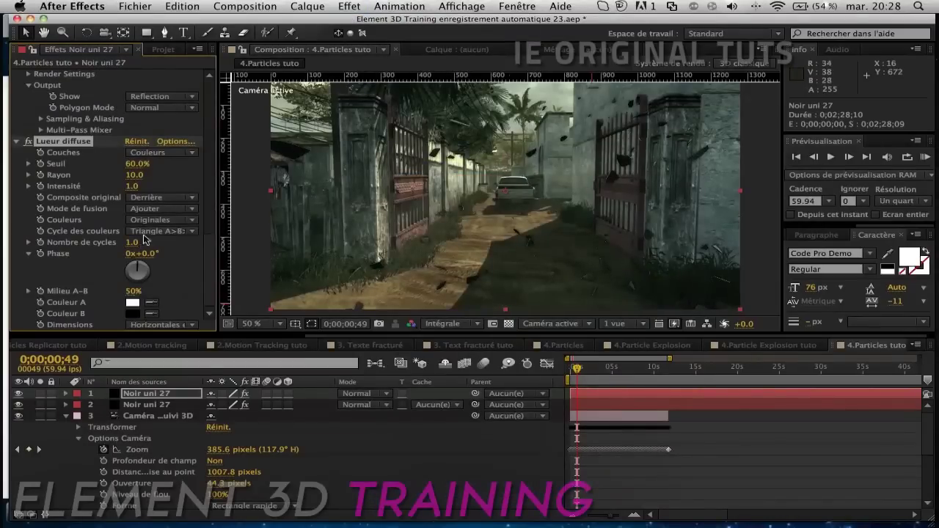
drag(143, 164, 128, 165)
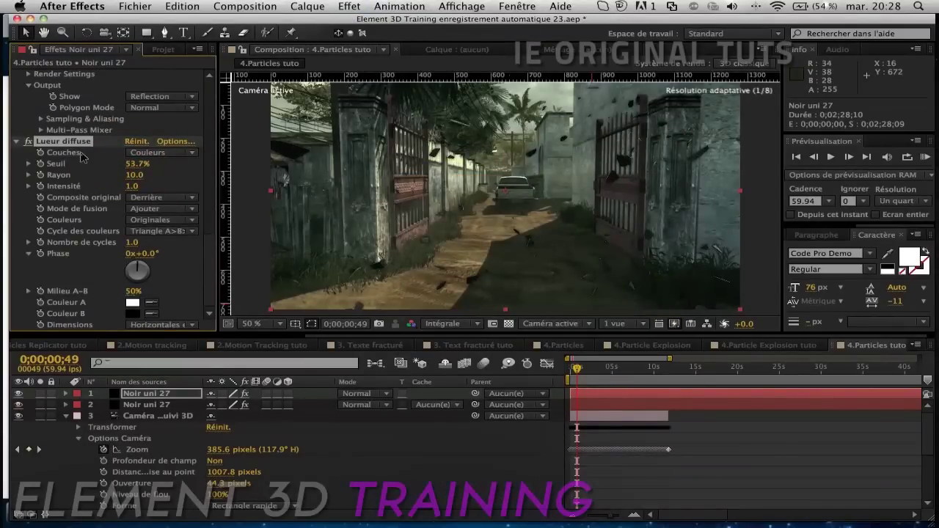
drag(134, 164, 83, 170)
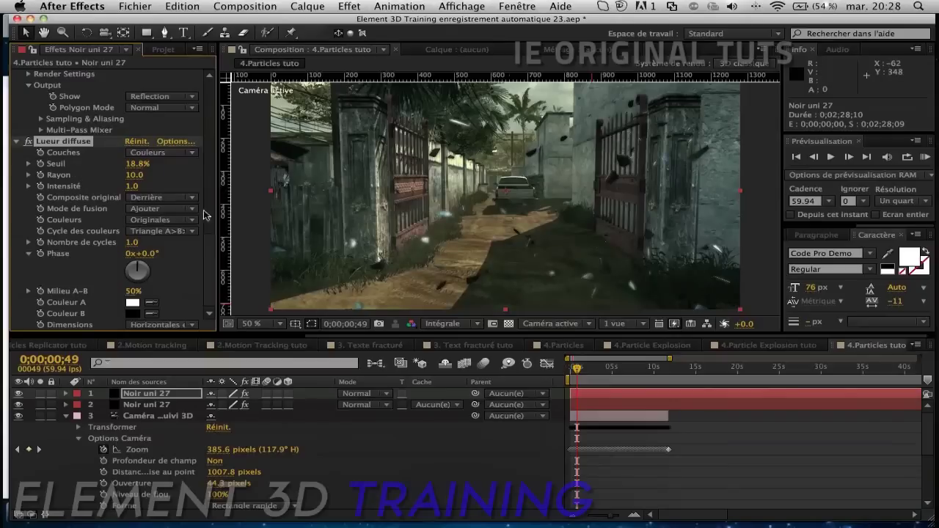
click(133, 176)
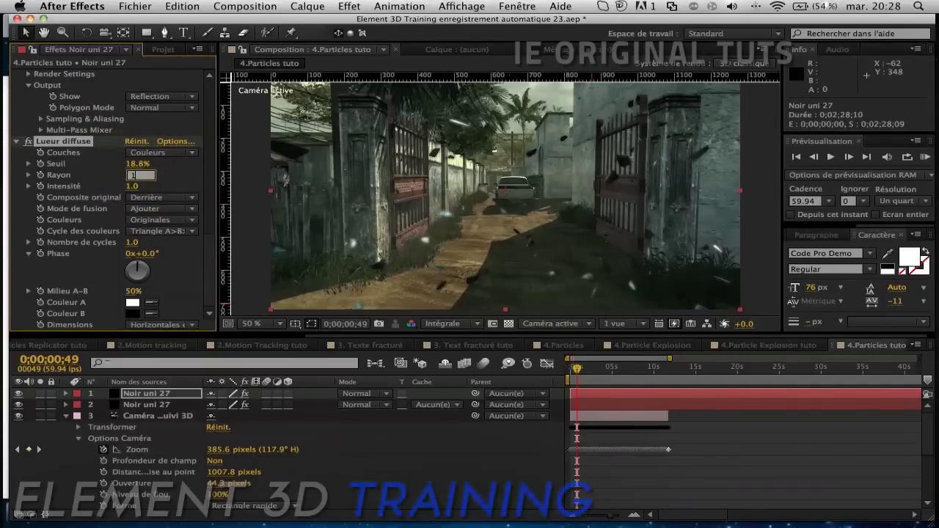
key(Return)
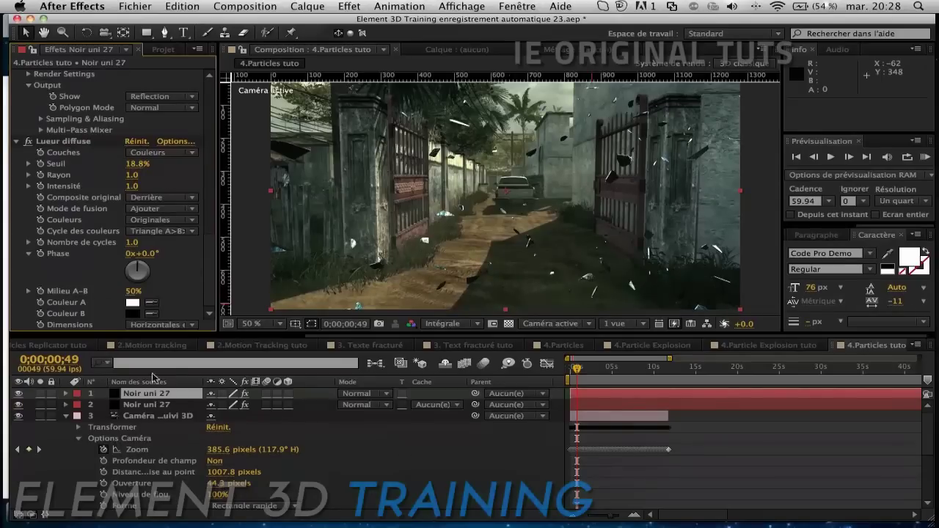
Step: Switch layer 1's mode to Addition and scrub its Opacité to 71%
click(341, 395)
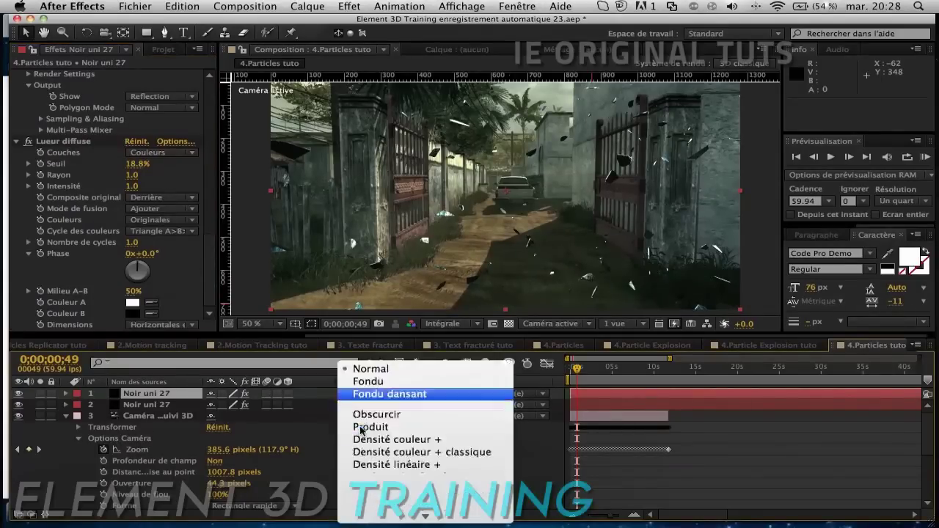
key(Escape)
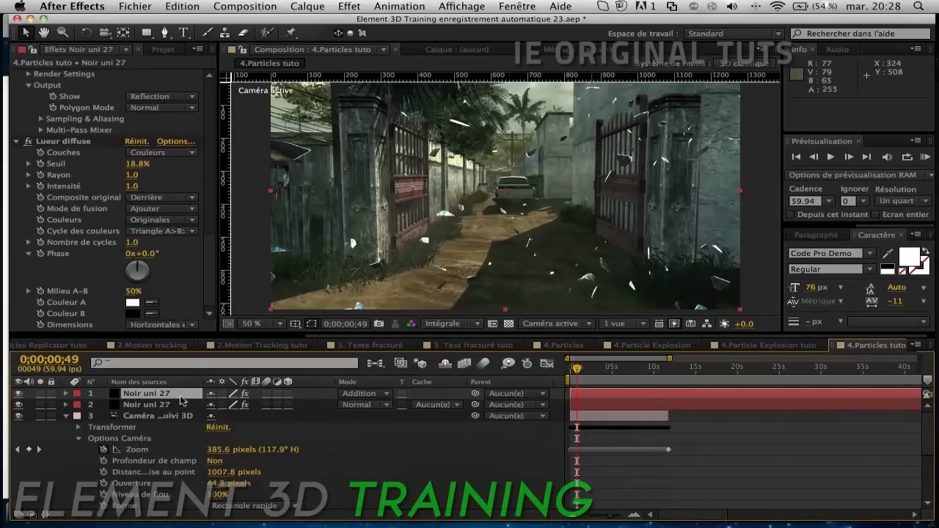
key(t)
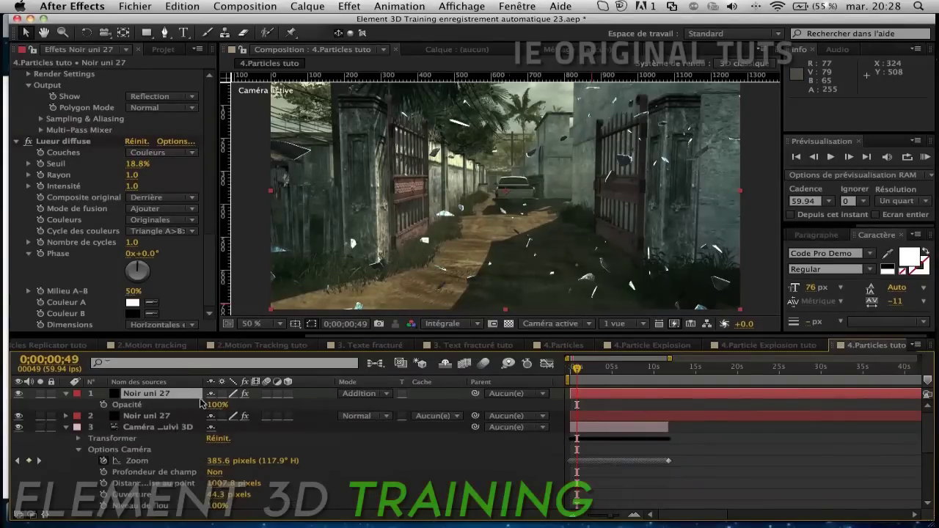
drag(214, 406, 225, 405)
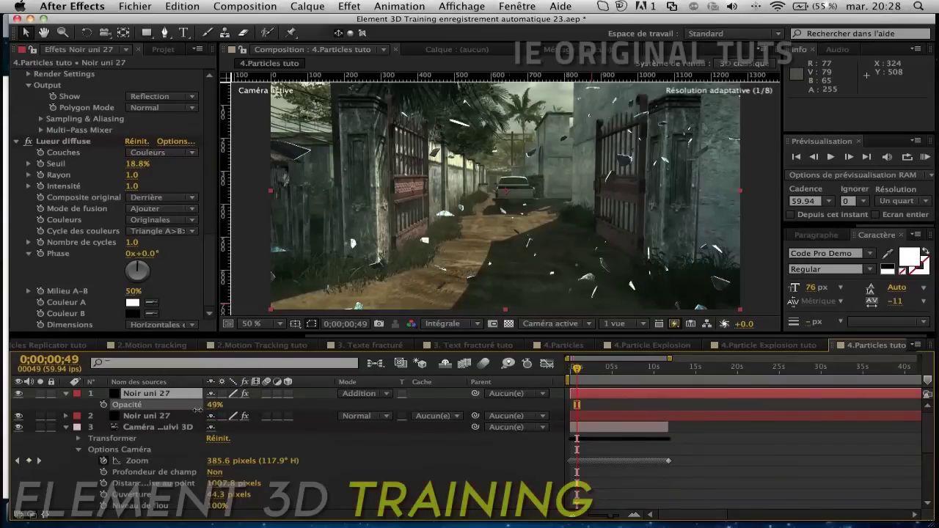
drag(213, 404, 229, 404)
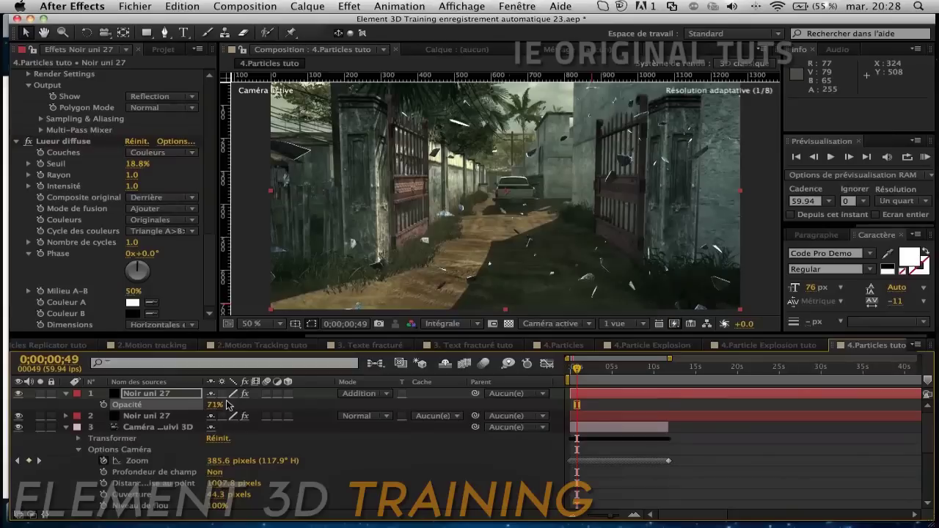
Step: Switch the Lueur diffuse Couleurs to A et B and set Couleur A to blue
click(151, 220)
click(164, 246)
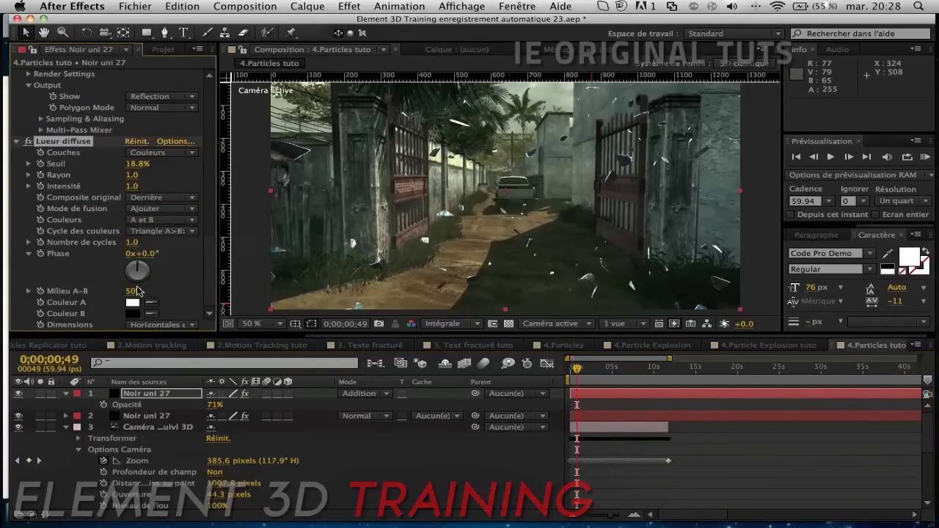
click(132, 302)
drag(490, 372, 594, 338)
click(614, 383)
click(707, 317)
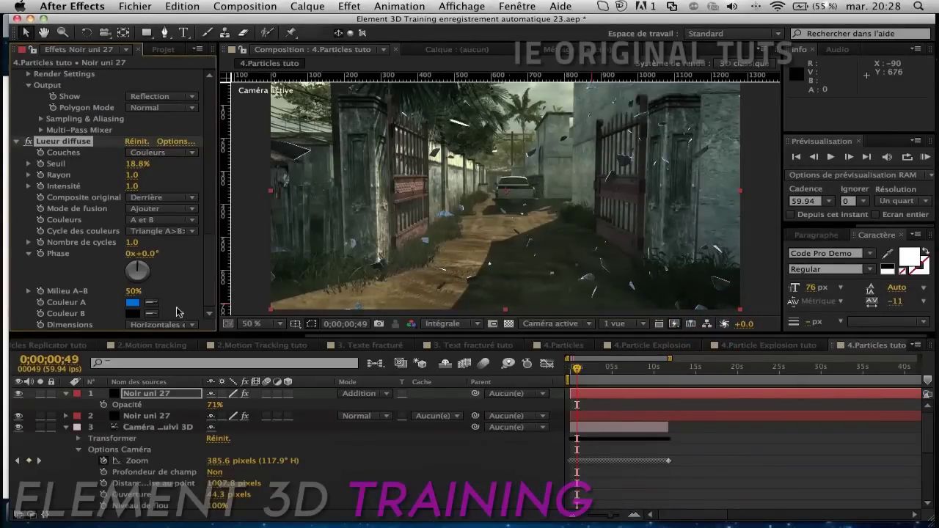
Step: Eyedropper the same blue into Couleur B, then delete the additive glow layer
click(134, 304)
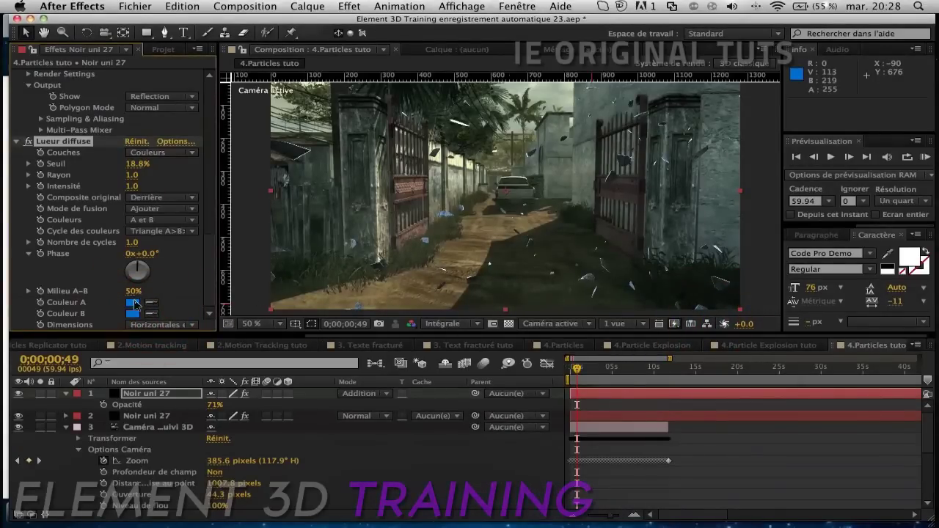
click(167, 396)
key(Delete)
Step: On the remaining Noir uni 27 layer, collapse Depth of Field and open the Output Show pass list
click(156, 394)
scroll(165, 285, down, 5)
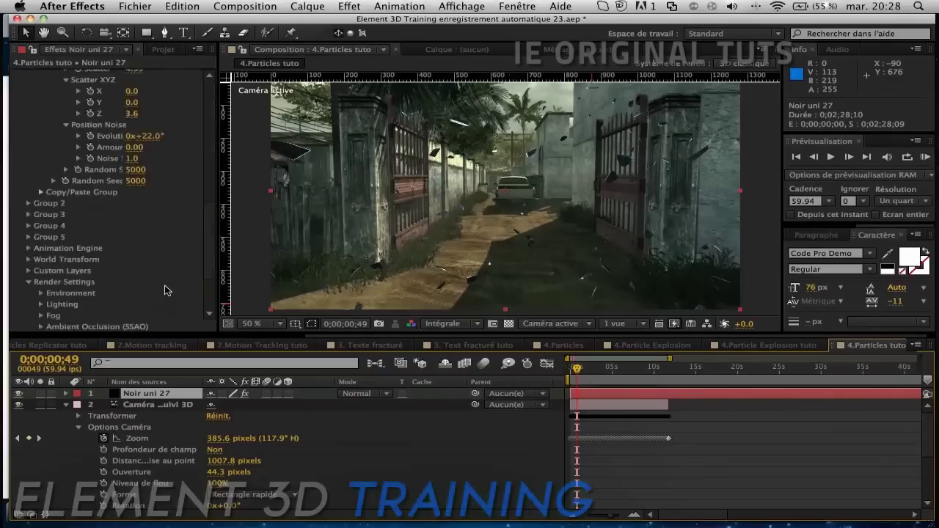
scroll(165, 284, down, 5)
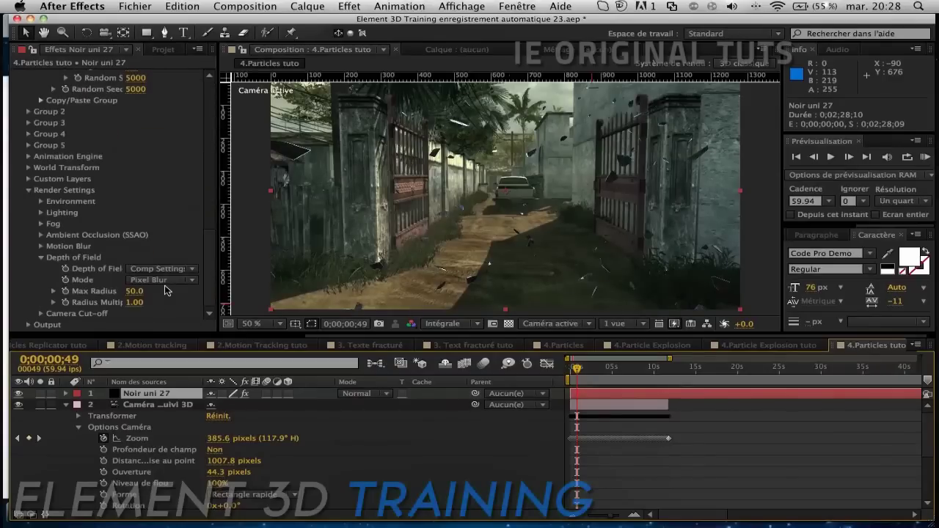
click(41, 257)
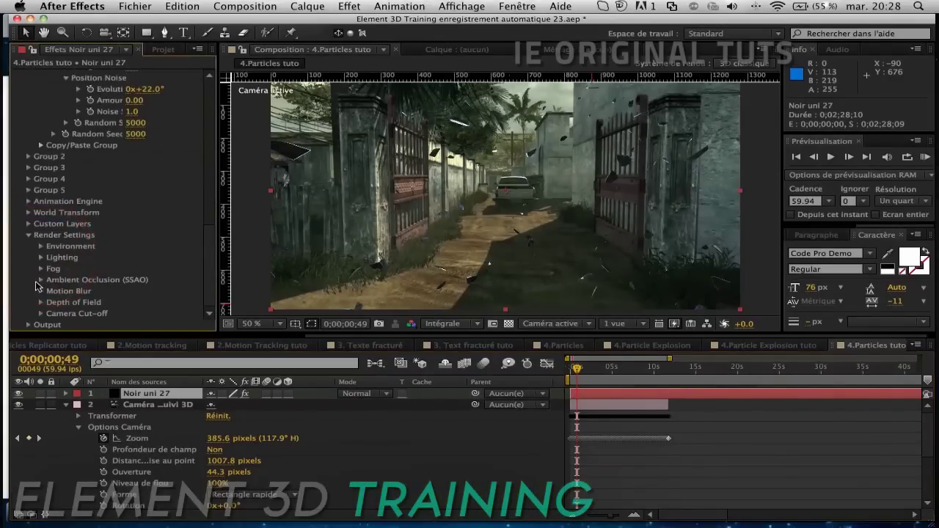
click(28, 325)
click(155, 290)
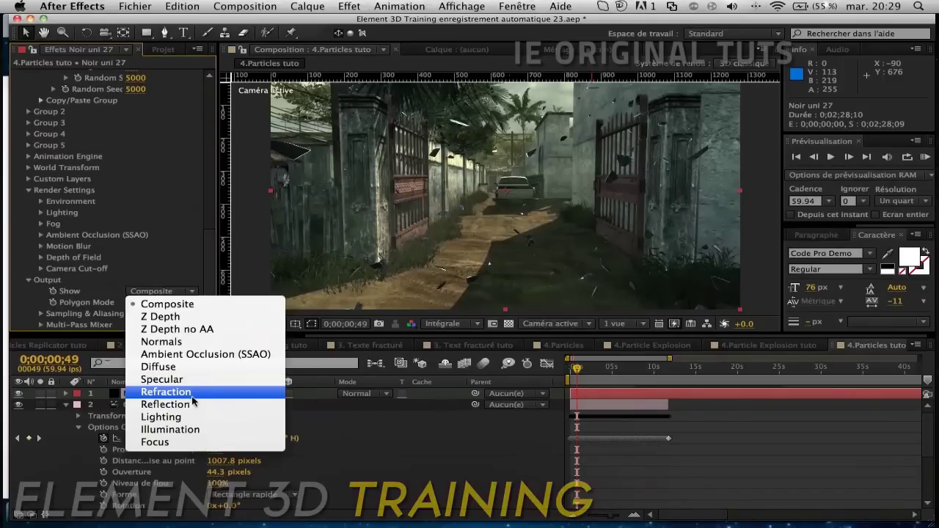
Step: Keep the Composite pass and switch Element's Polygon Mode to wireframe display
click(74, 308)
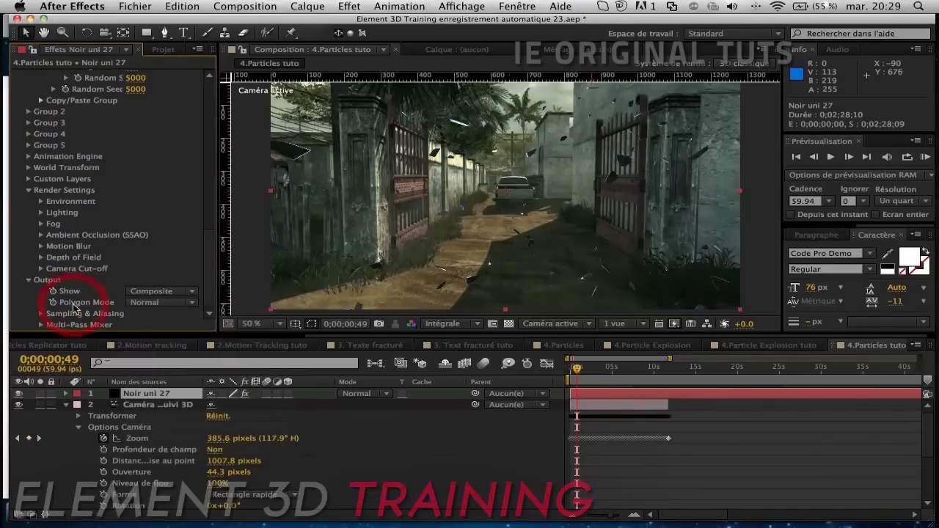
click(149, 302)
click(163, 327)
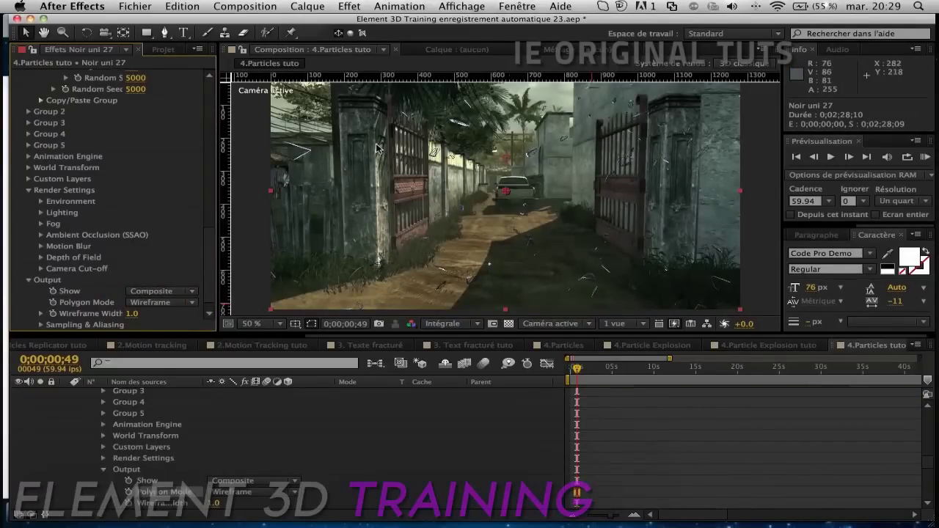
Step: Return Polygon Mode to Normal shaded display after reviewing the wireframe debris
scroll(512, 259, up, 2)
scroll(511, 258, up, 2)
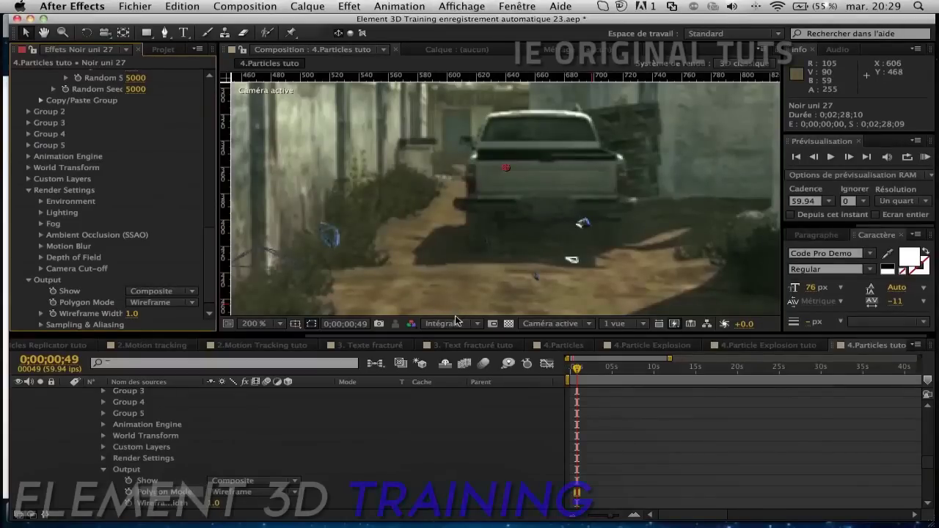
scroll(336, 237, down, 2)
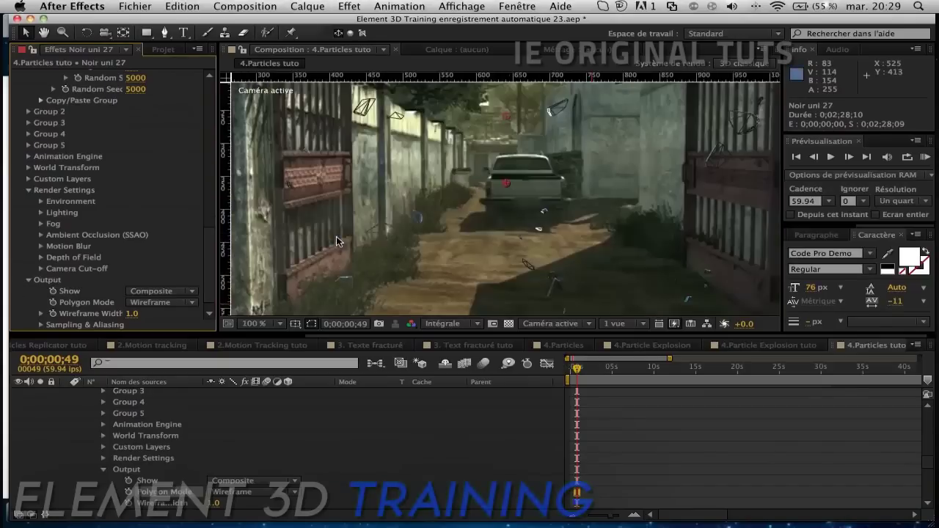
scroll(336, 236, down, 2)
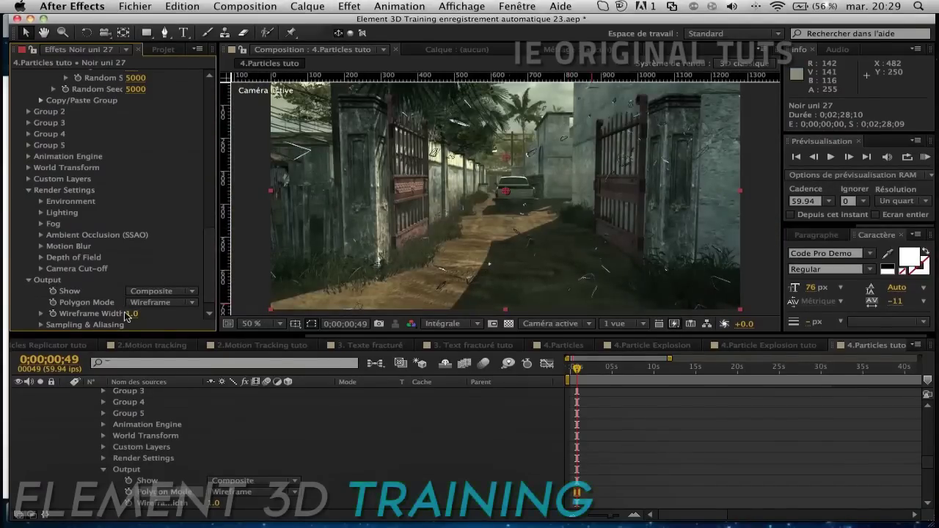
key(F3)
click(471, 173)
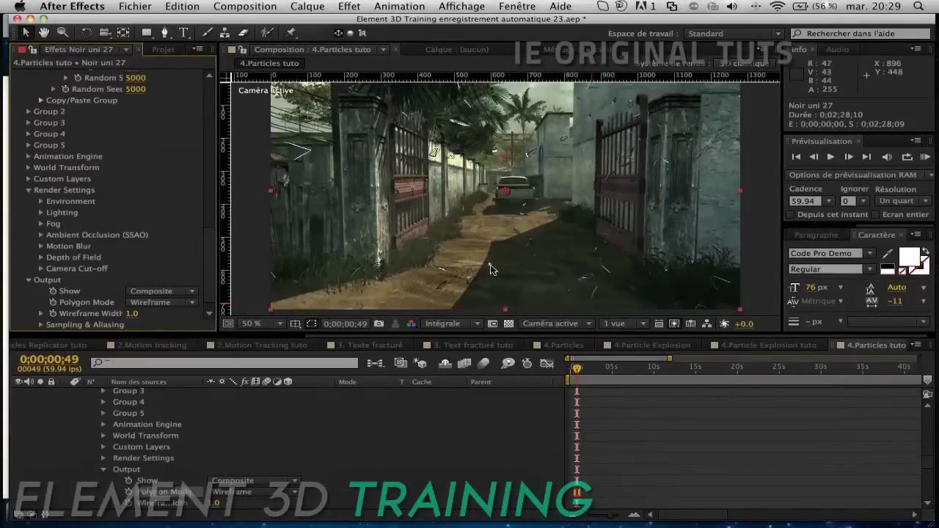
click(171, 302)
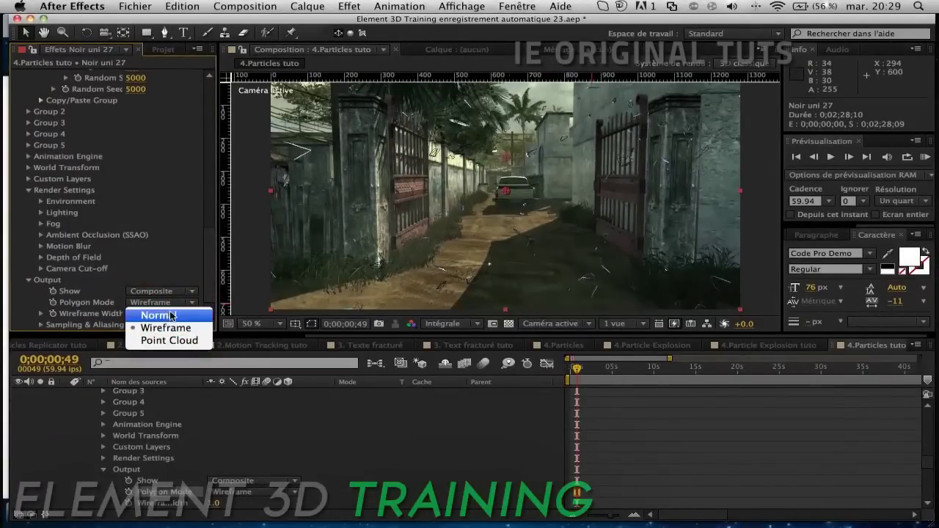
click(171, 315)
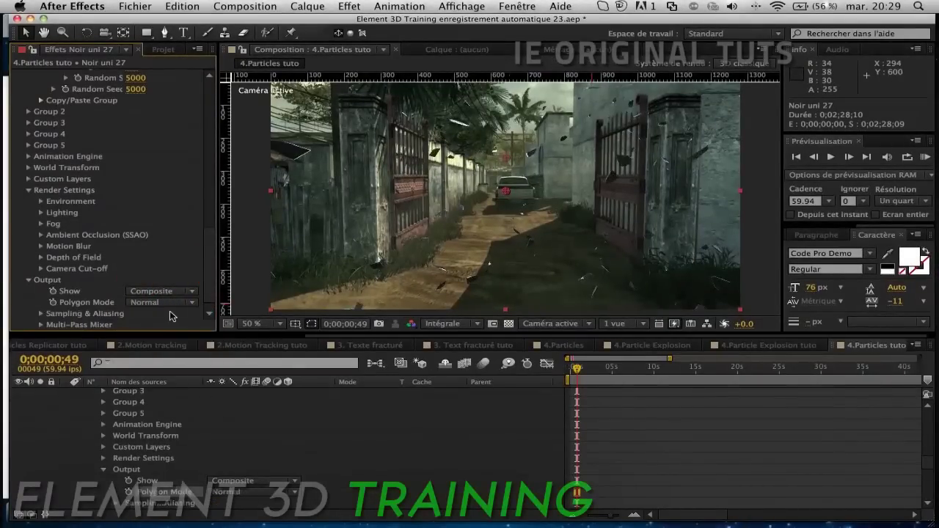
Step: Collapse the Noir uni 27, camera and layer 3 properties and select all four layers
scroll(174, 434, up, 10)
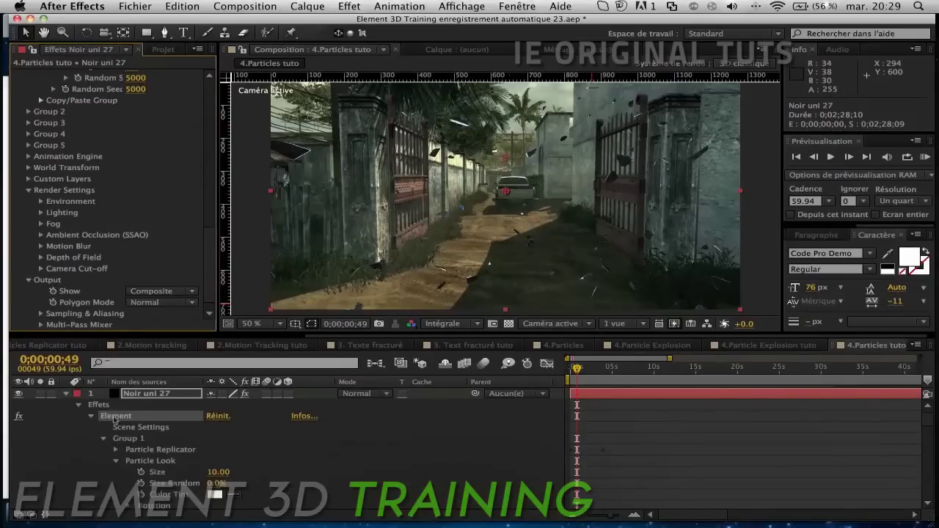
click(64, 395)
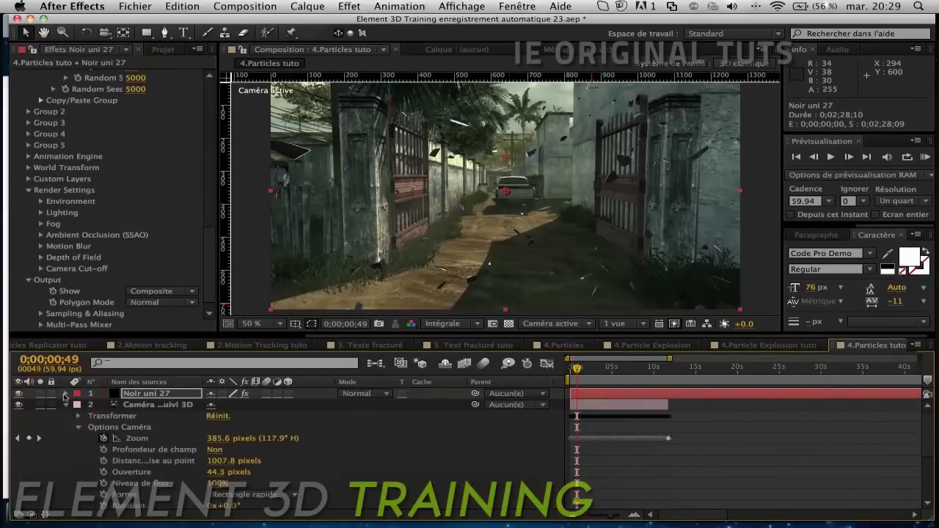
click(66, 405)
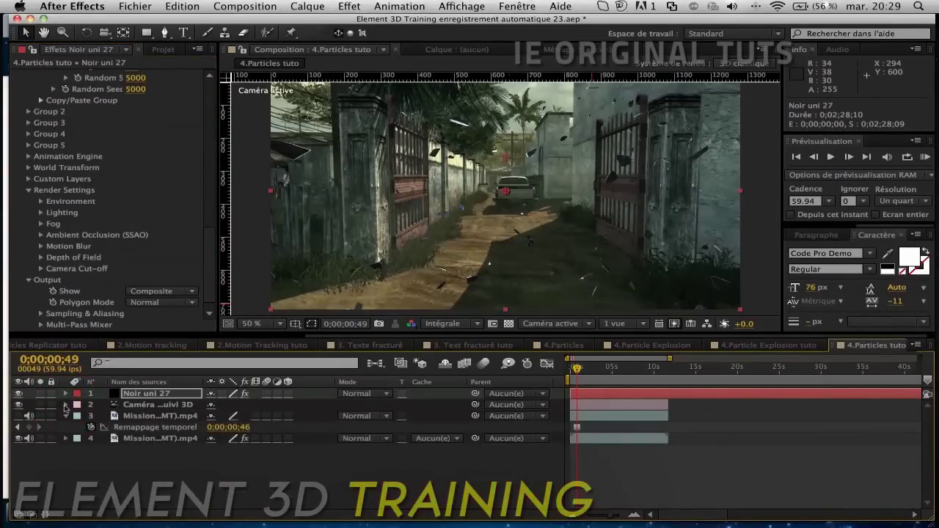
click(65, 416)
drag(202, 456, 206, 387)
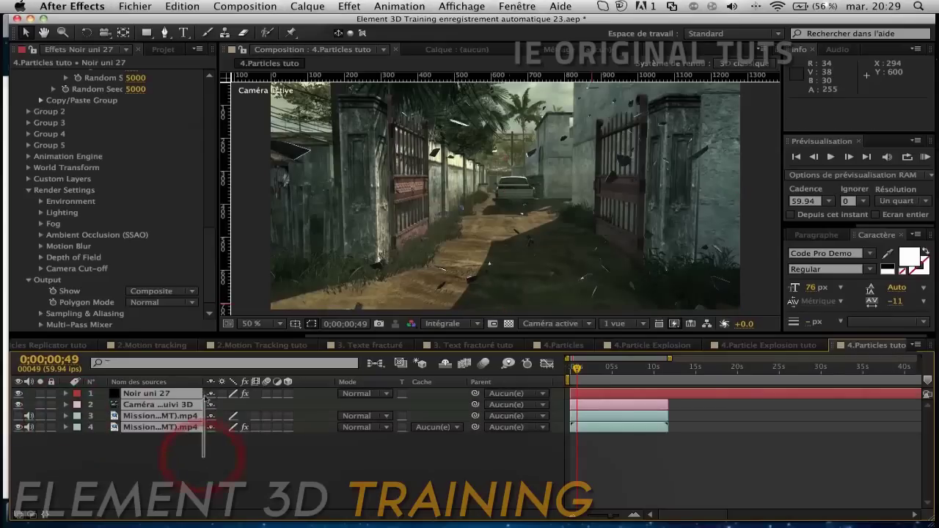
click(759, 345)
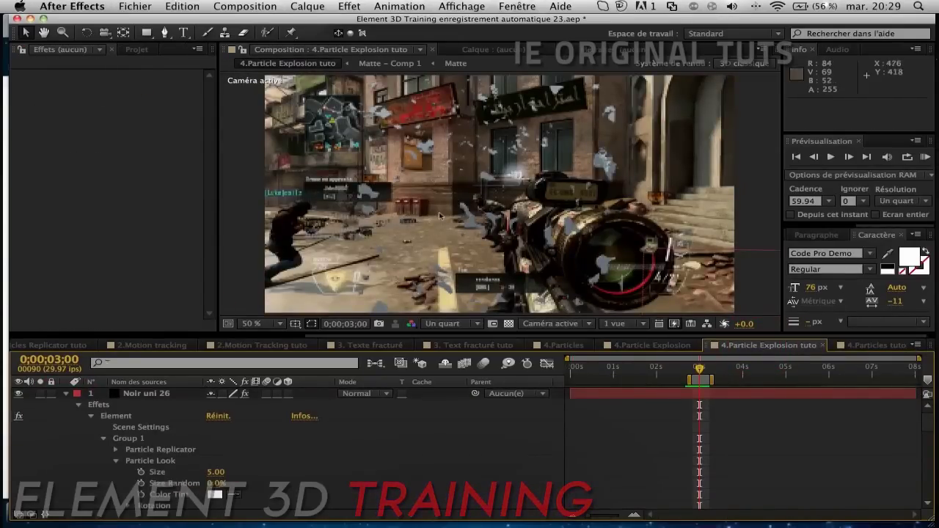
Step: Move to 0;00;02;24, collapse layer 1 and show Noir uni 26's Element settings
drag(699, 368, 691, 369)
click(758, 441)
click(66, 393)
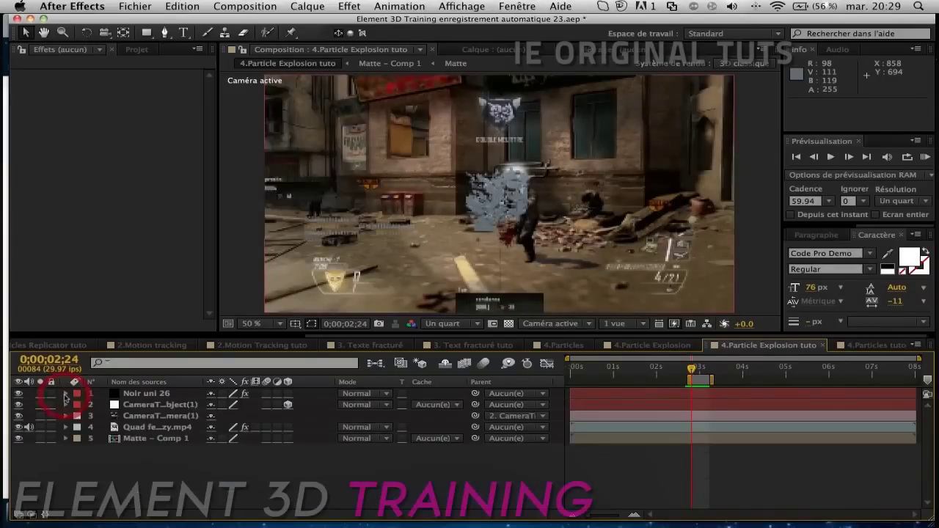
click(173, 416)
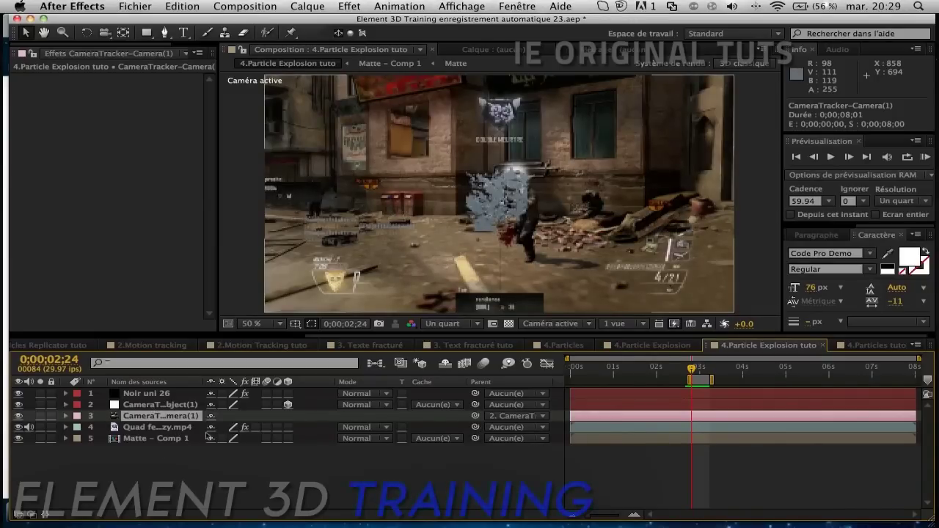
click(157, 438)
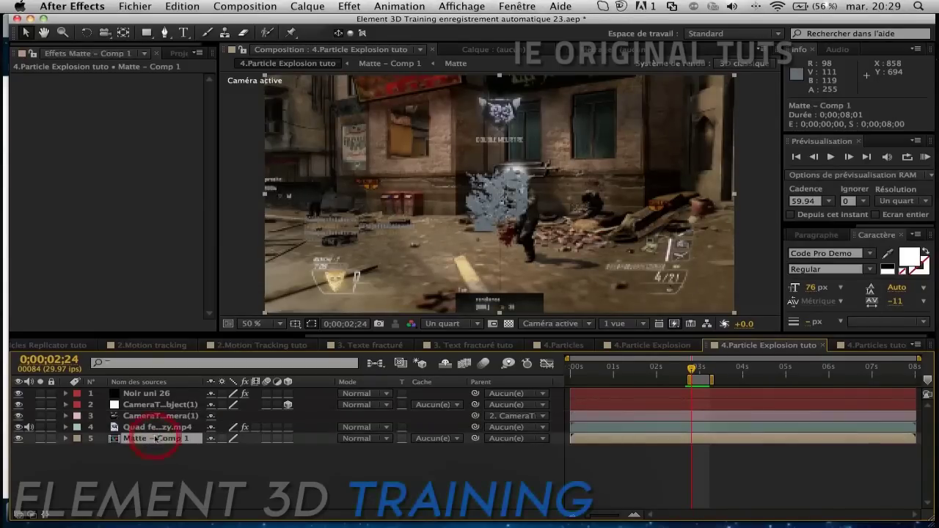
click(245, 457)
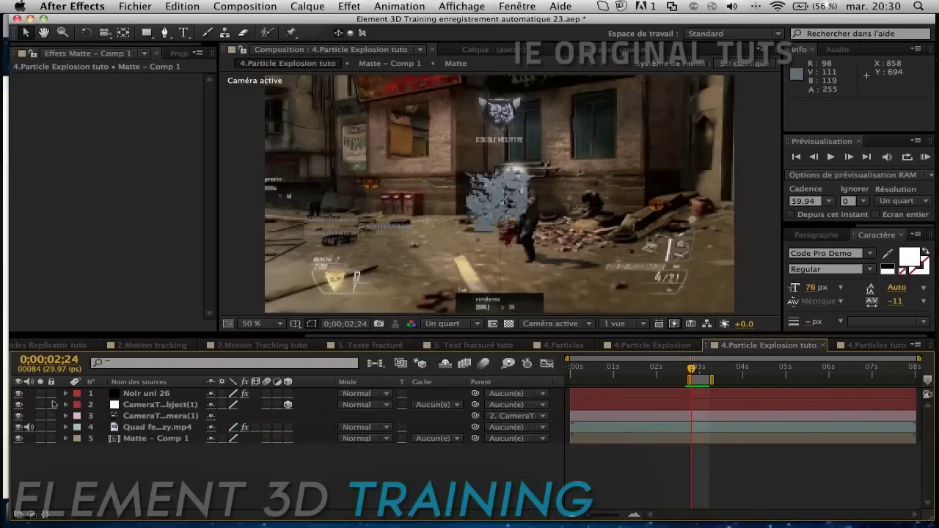
click(145, 393)
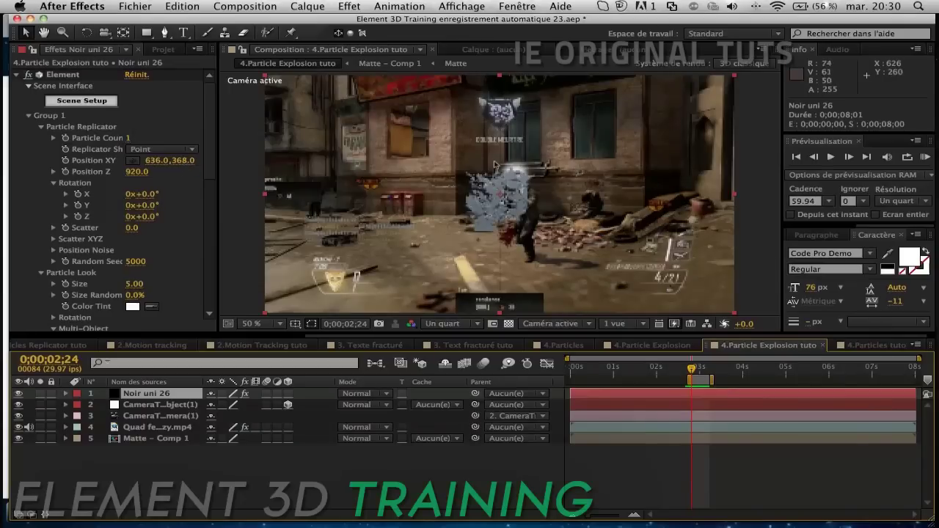
Step: Scroll to Noir uni 26's Displace and reveal its keyframes with U
scroll(195, 211, down, 2)
scroll(194, 213, down, 3)
scroll(193, 215, down, 2)
scroll(192, 216, down, 3)
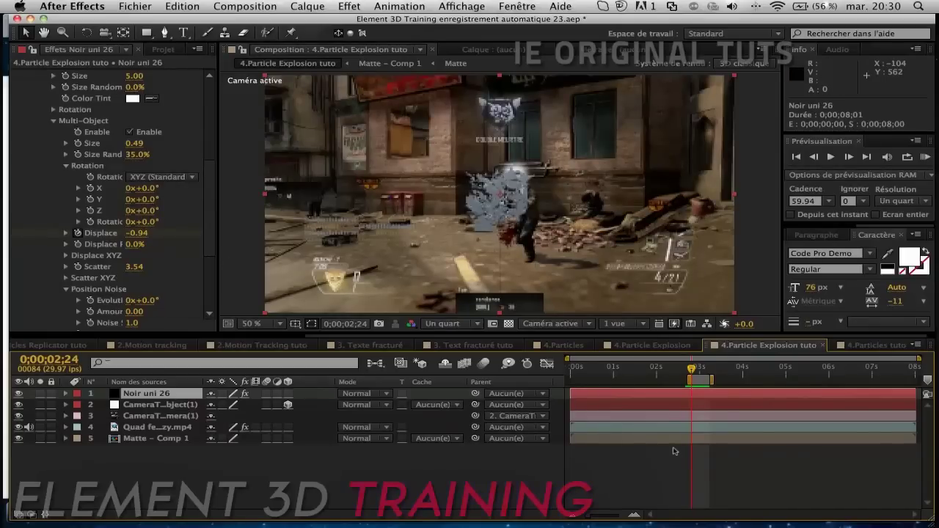
key(u)
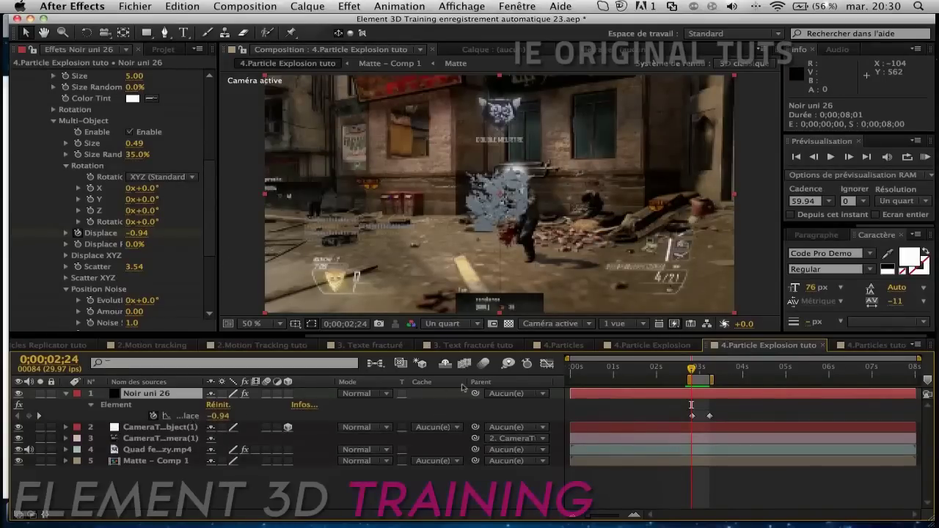
Step: Scrub and play the explosion between 0;00;02;21 and 0;00;03;07 to review the Displace animation
key(Page_Down)
key(Page_Down)
key(Page_Down)
drag(710, 369, 709, 369)
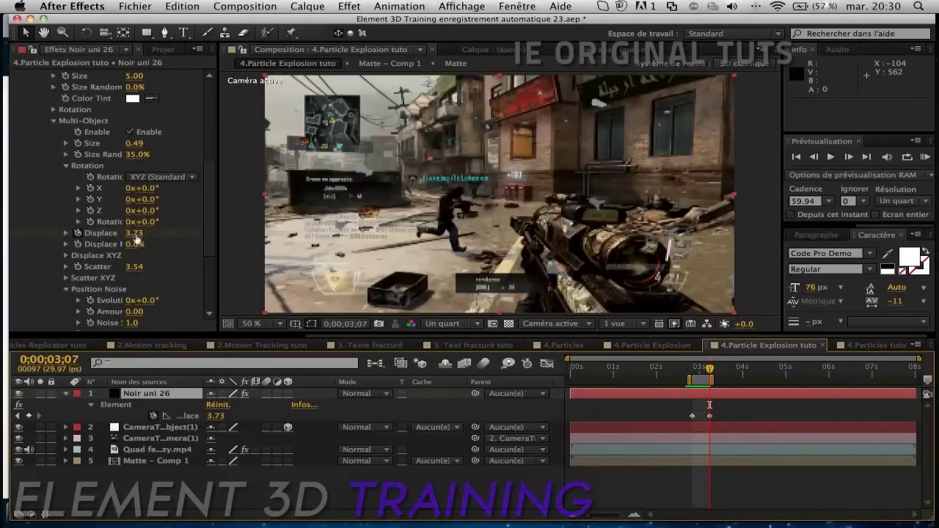
click(693, 368)
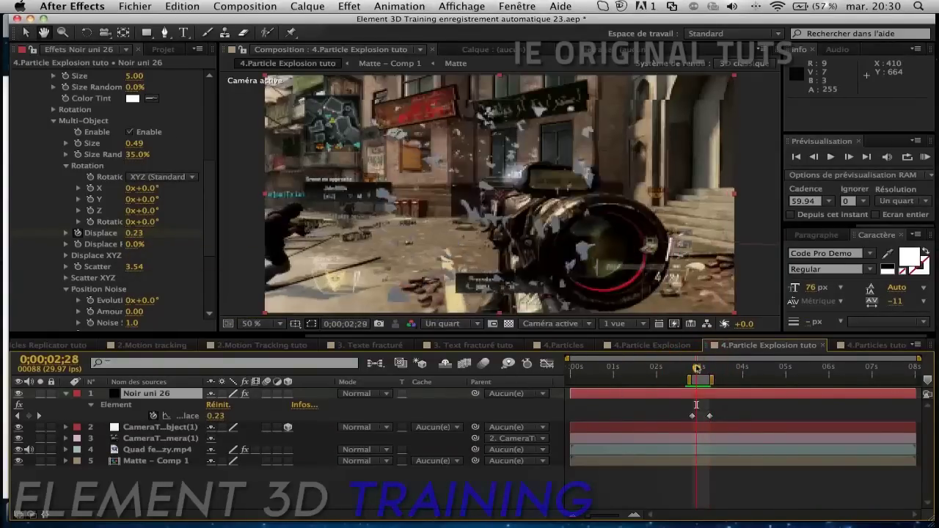
drag(693, 404, 687, 404)
key(space)
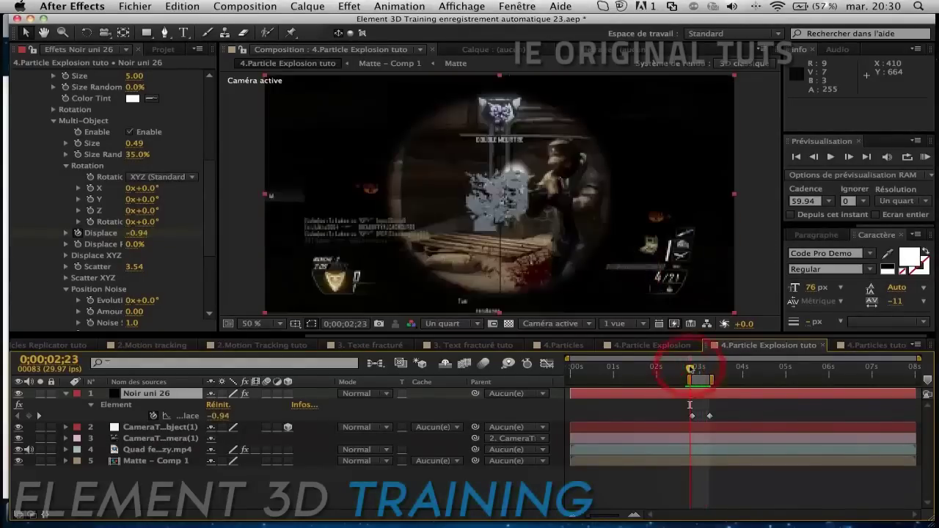
click(699, 404)
drag(699, 404, 706, 404)
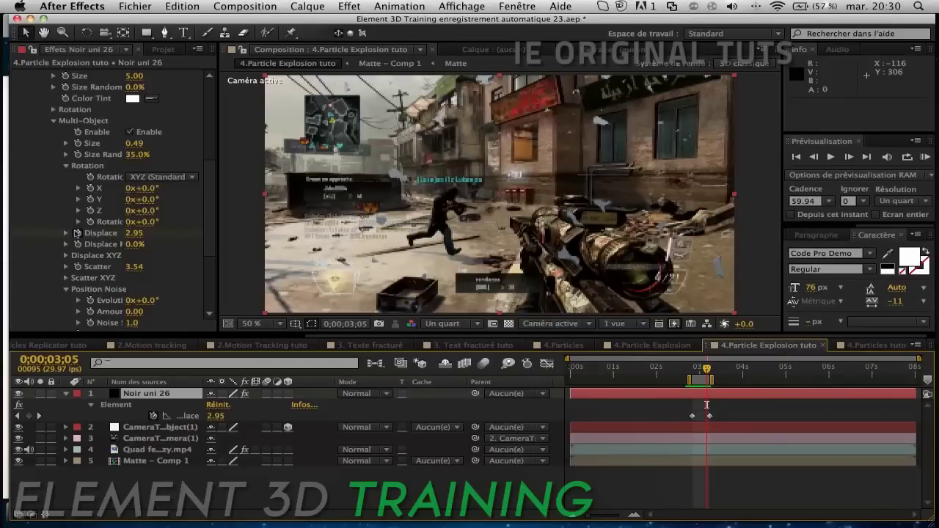
scroll(76, 234, down, 5)
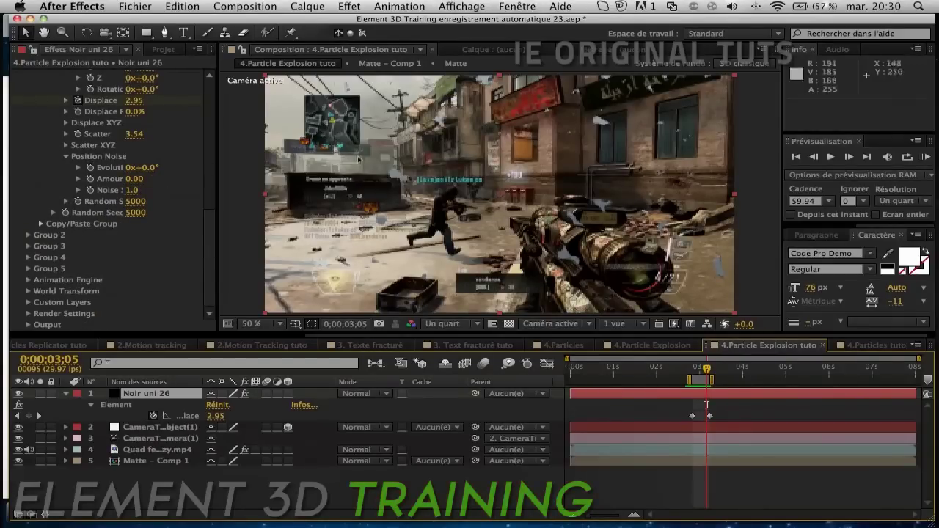
drag(702, 365, 695, 369)
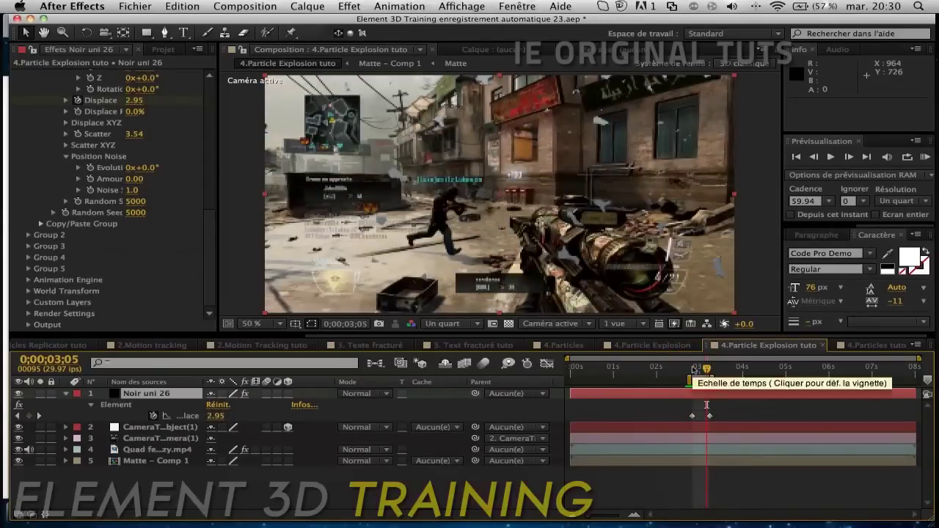
drag(694, 369, 702, 367)
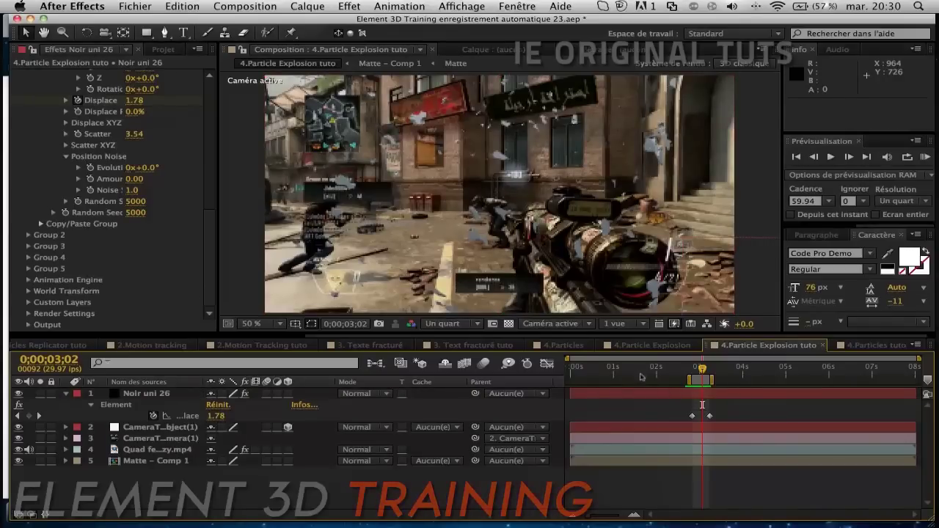
Step: Switch to the 4.Particles composition and show layer 3 Noir uni 23's Element settings
click(660, 346)
click(556, 347)
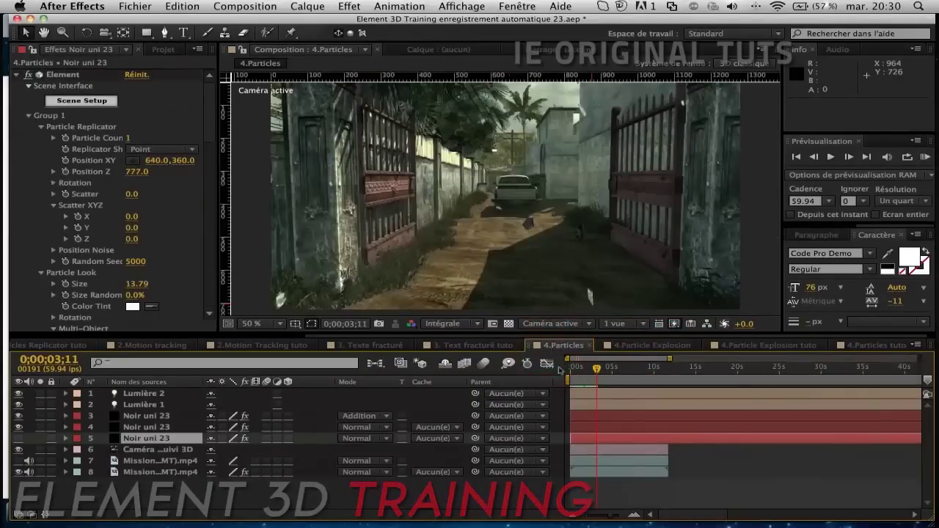
click(149, 427)
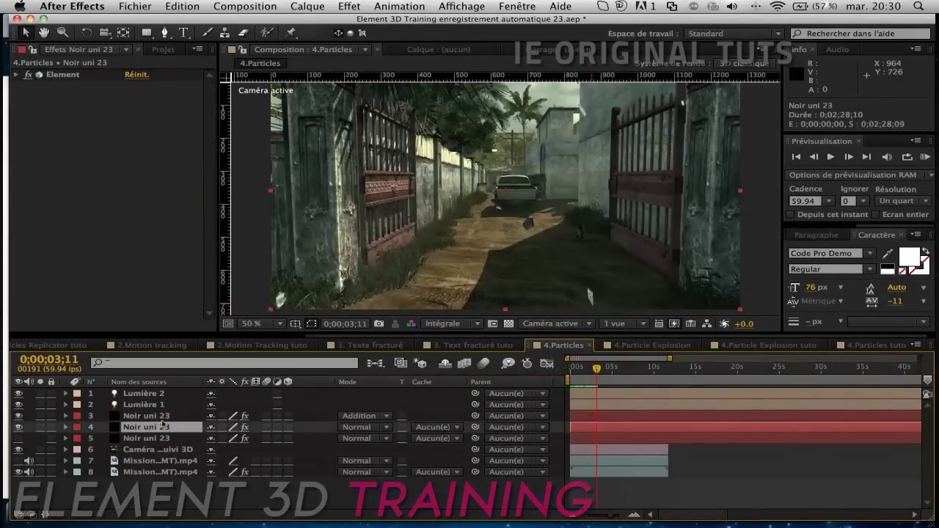
click(165, 416)
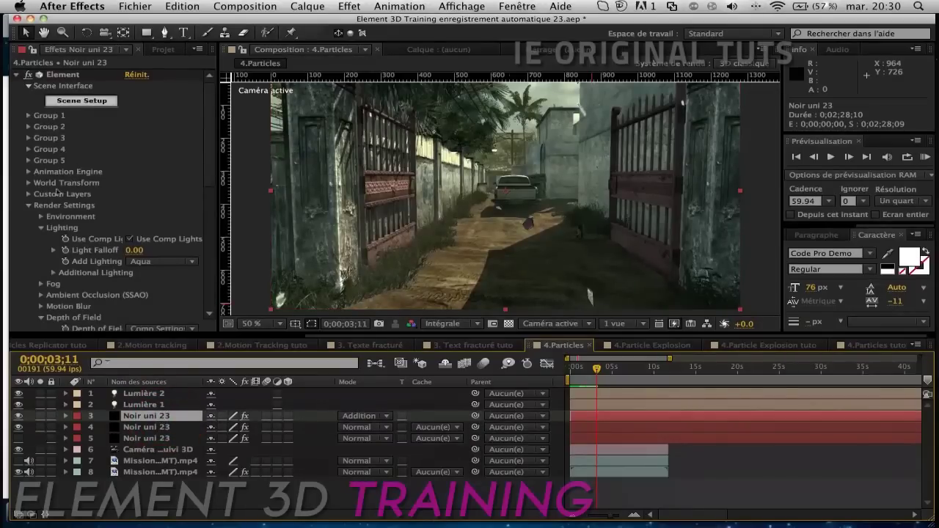
Step: Collapse Noir uni 23's Render Settings, zoom the viewer to 6.25% and go to 0;00;01;03
click(24, 205)
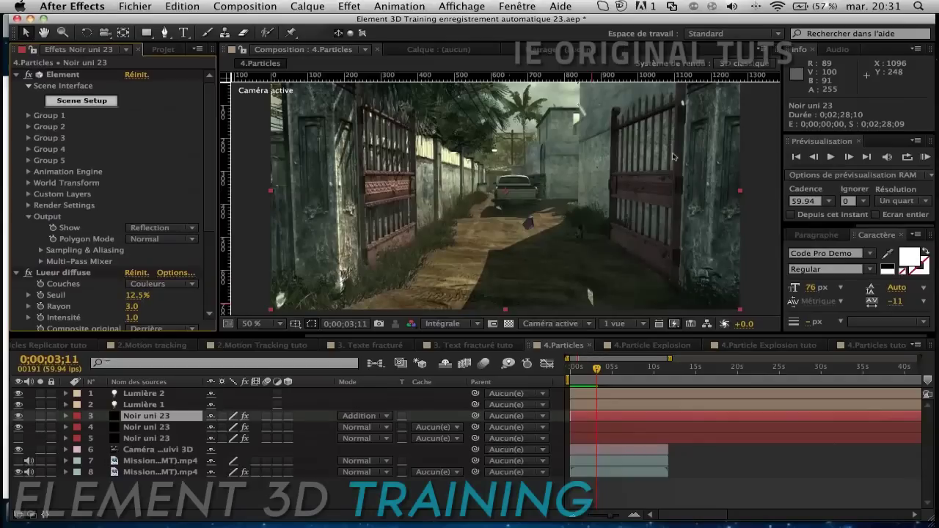
key(comma)
key(comma)
key(comma)
click(579, 369)
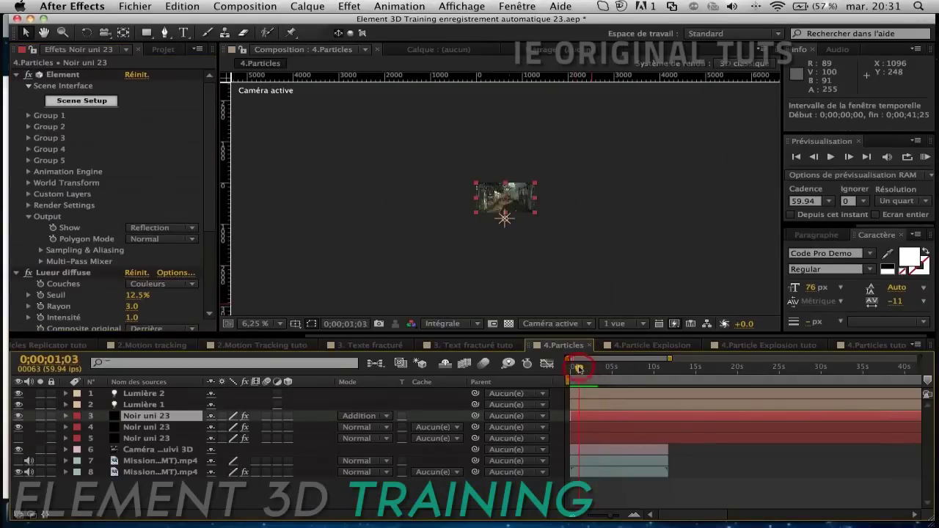
Step: At 0;00;00;37 and 50% zoom, expand Group 1 and lower Displace to -0.09
drag(579, 369, 575, 369)
key(period)
key(period)
key(period)
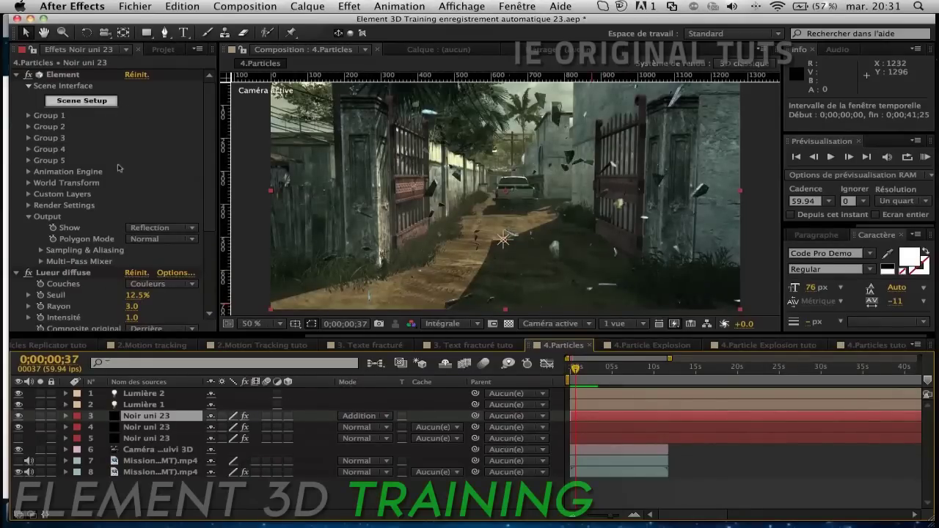
scroll(123, 167, down, 3)
scroll(40, 103, up, 3)
click(28, 115)
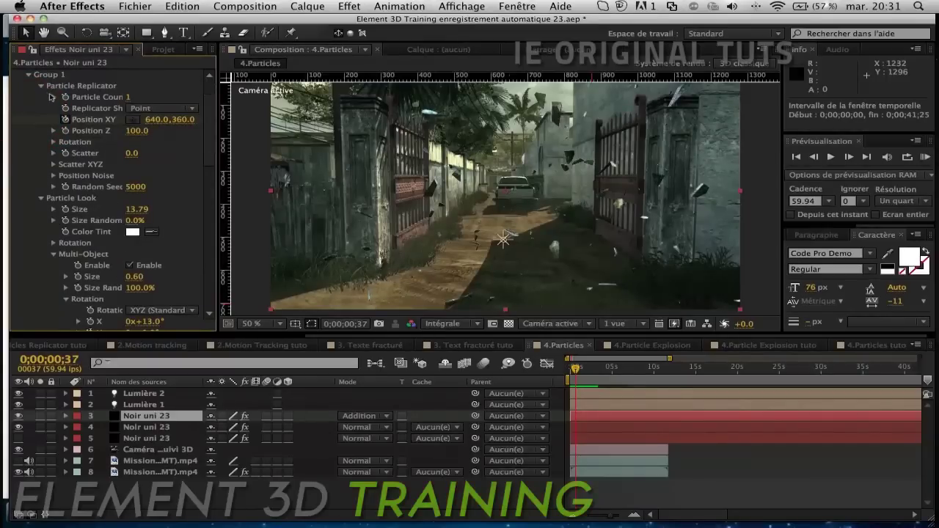
click(41, 87)
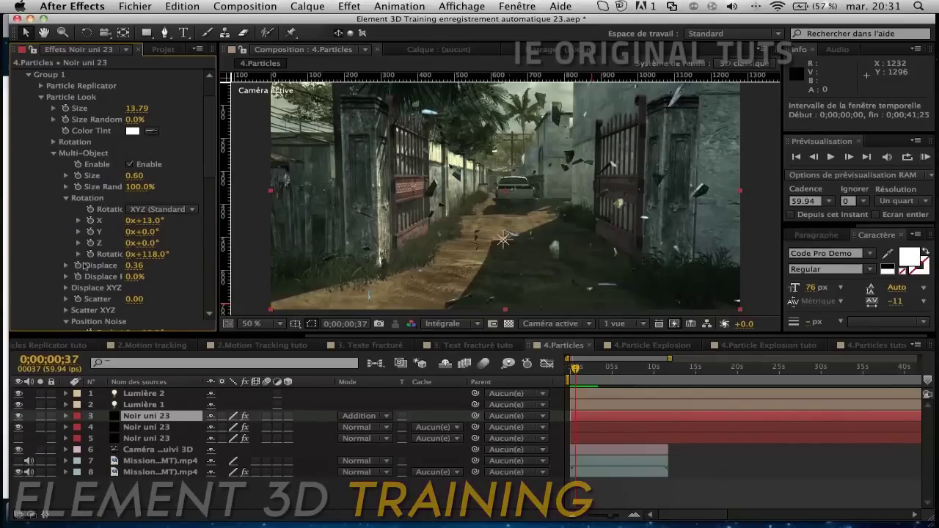
scroll(85, 265, down, 1)
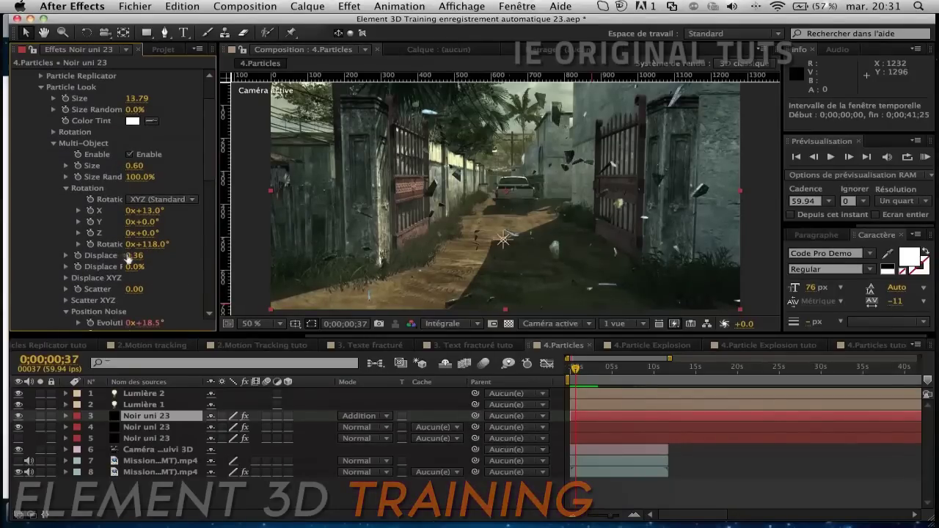
drag(130, 257, 96, 256)
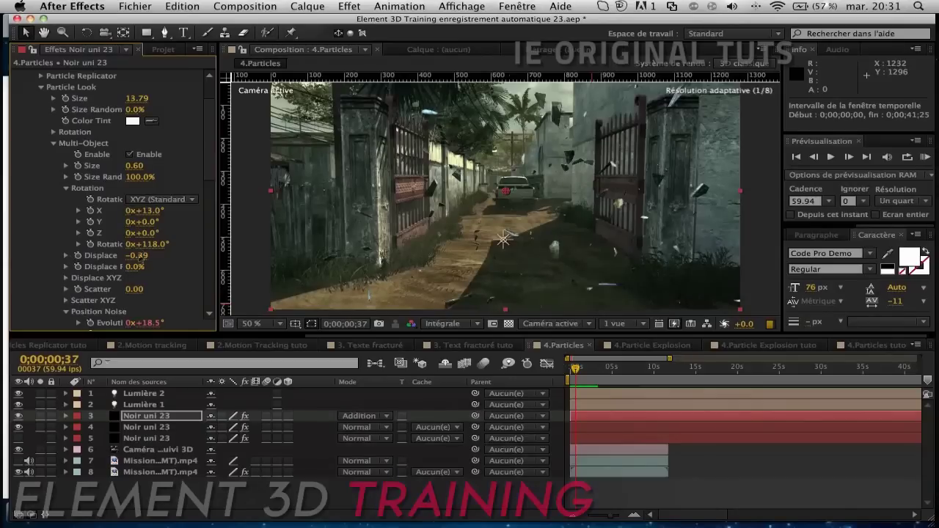
Step: Set preview resolution to Un quart, lower Displace to -1.48, and select the duplicate solid
click(467, 325)
click(457, 394)
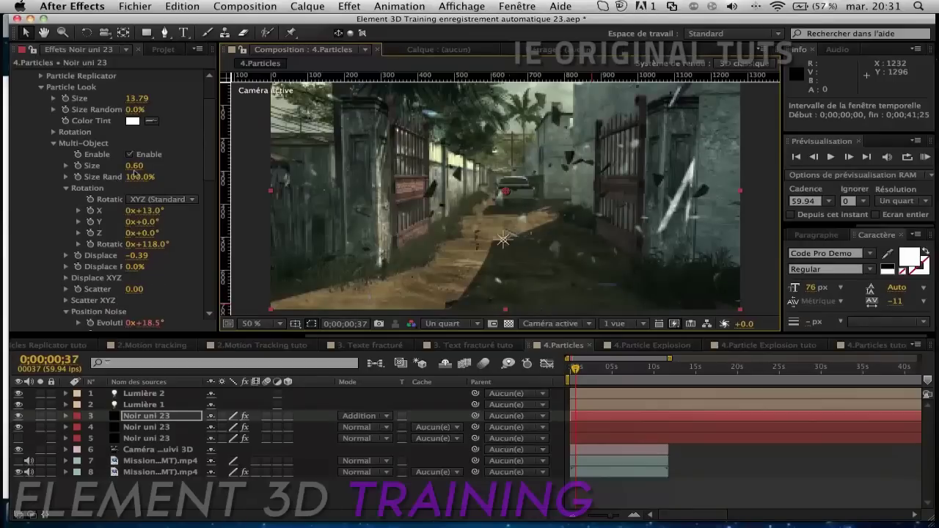
drag(137, 257, 65, 267)
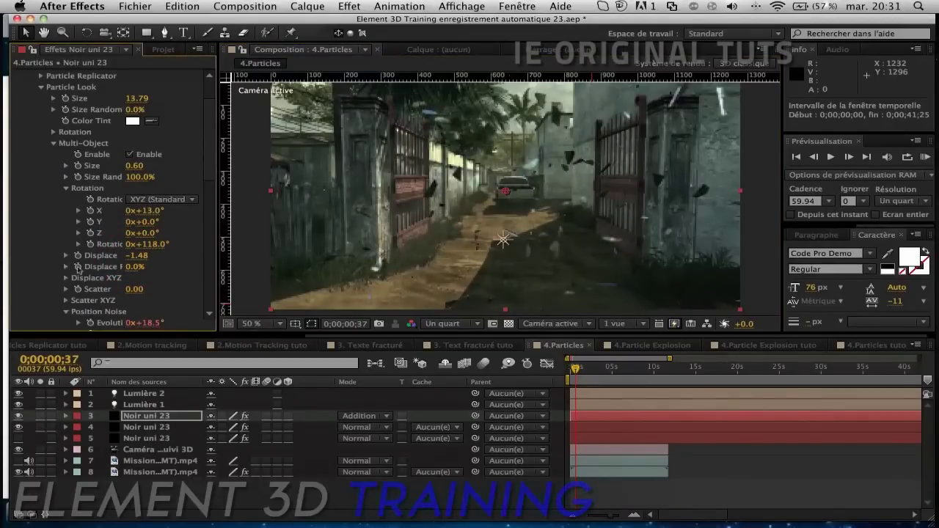
click(136, 417)
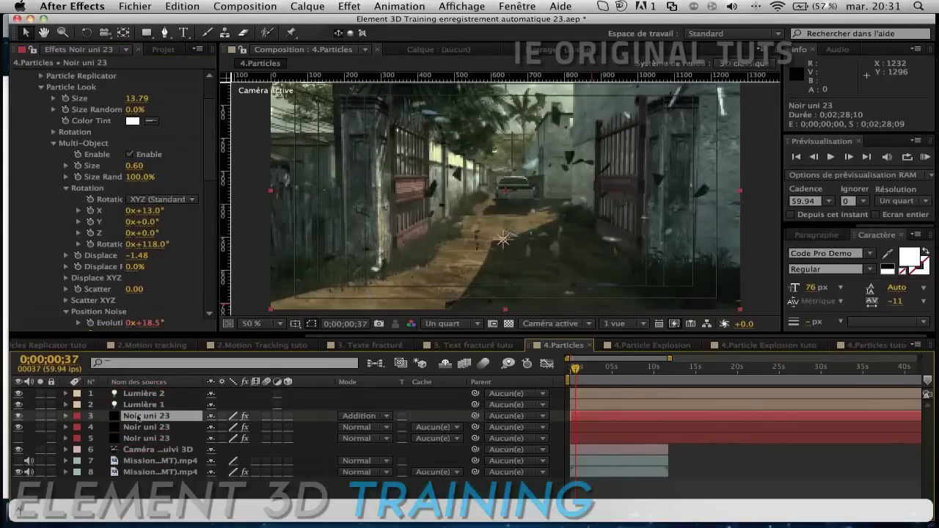
click(140, 427)
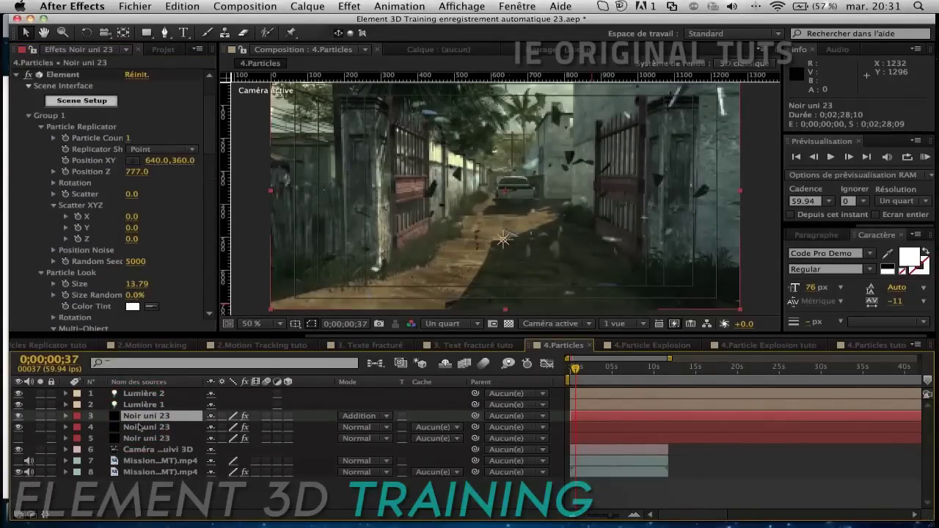
Step: Delete the duplicate Noir uni 23 solid and expand Element's Group 1 settings
key(Delete)
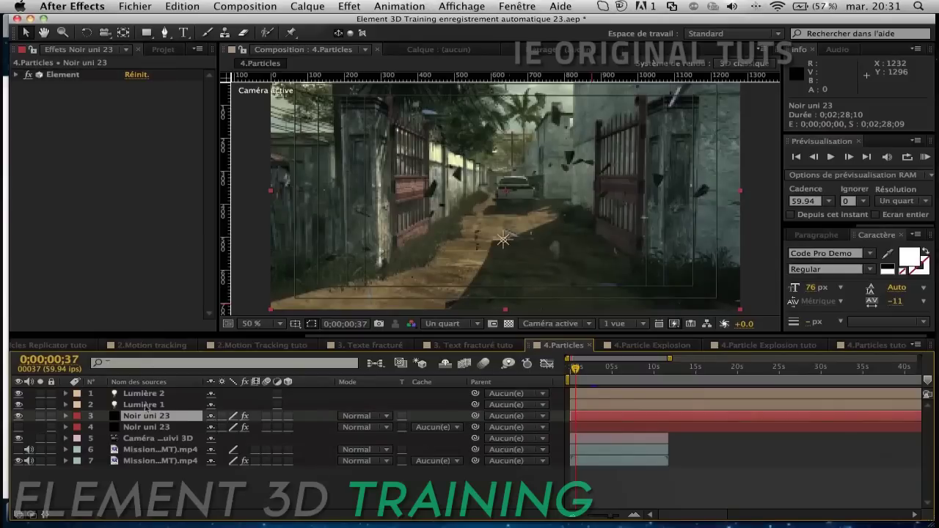
click(17, 74)
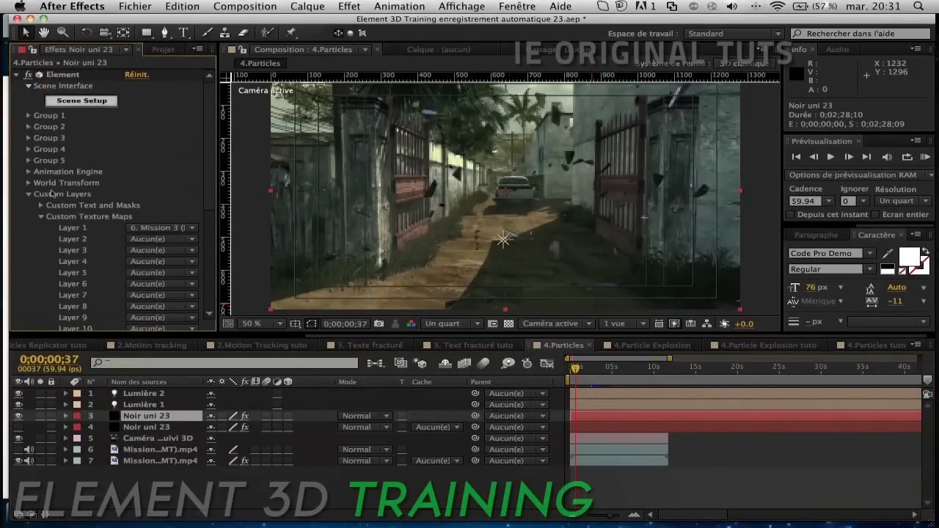
click(29, 116)
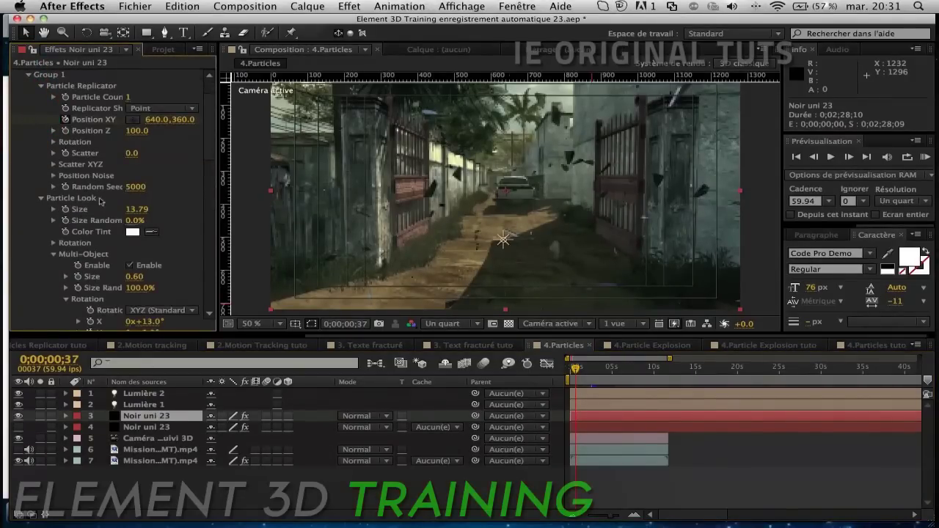
Step: Scrub the Multi-Object Displace through several values, settling on -2.02
scroll(116, 270, down, 3)
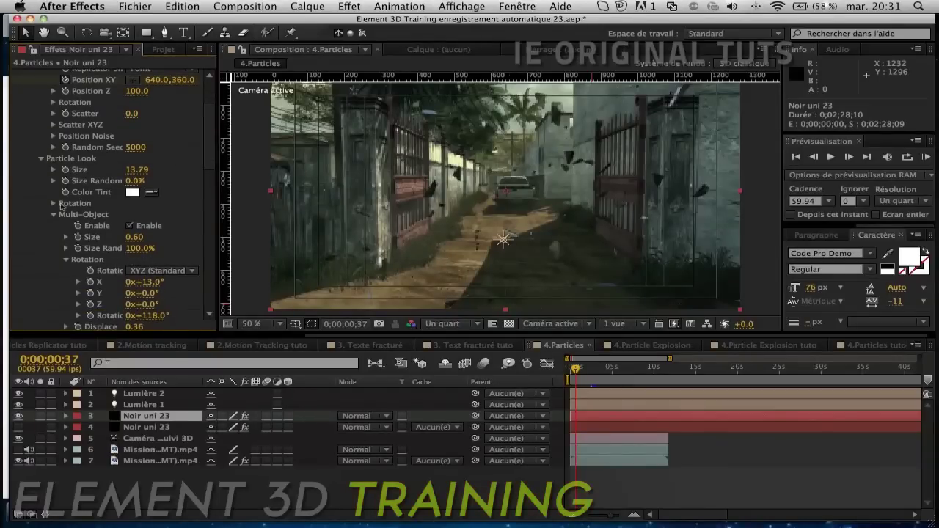
scroll(103, 213, down, 4)
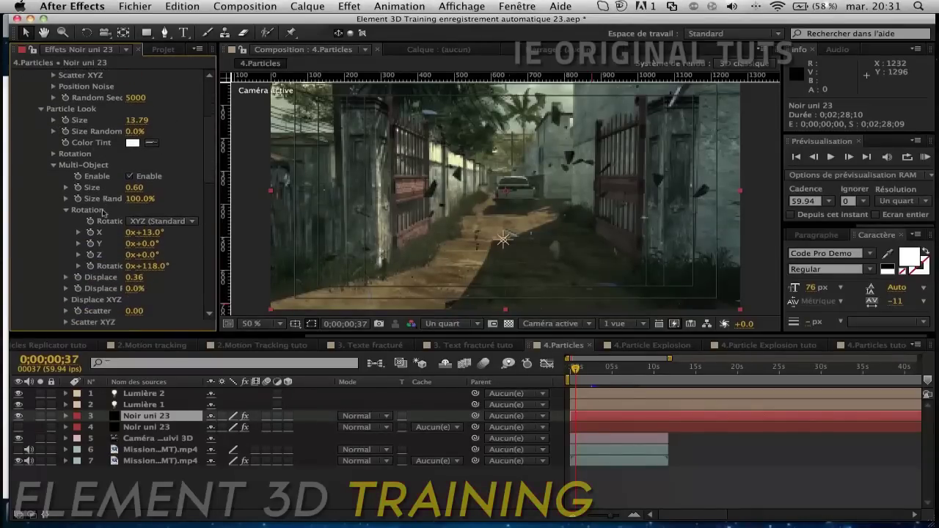
drag(137, 277, 25, 288)
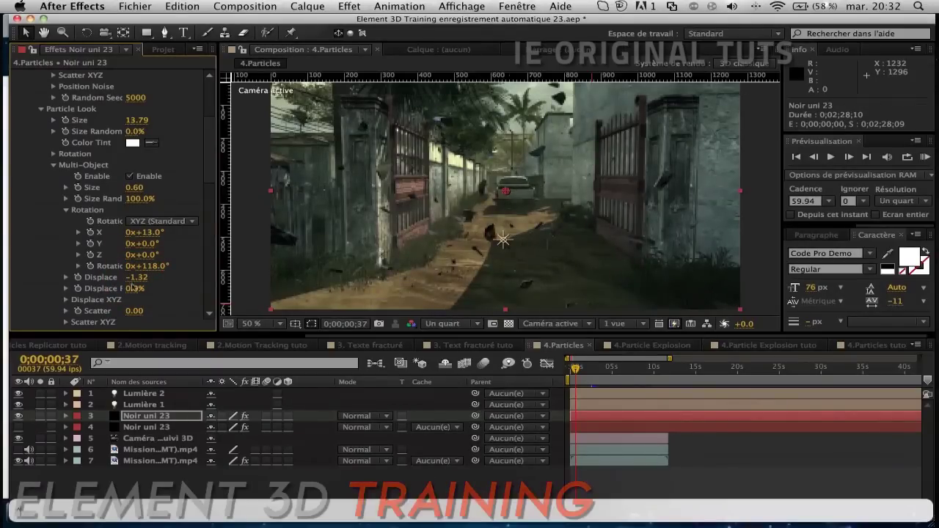
drag(137, 277, 73, 281)
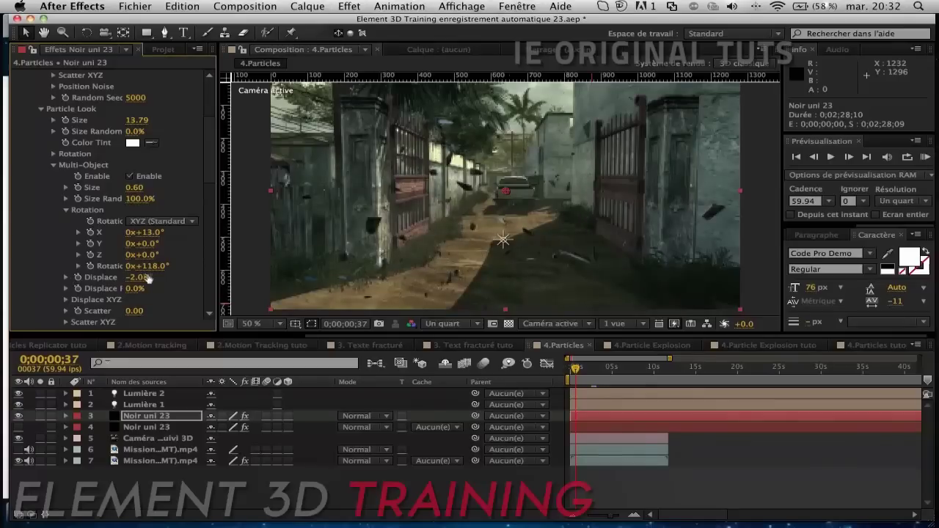
drag(138, 277, 77, 284)
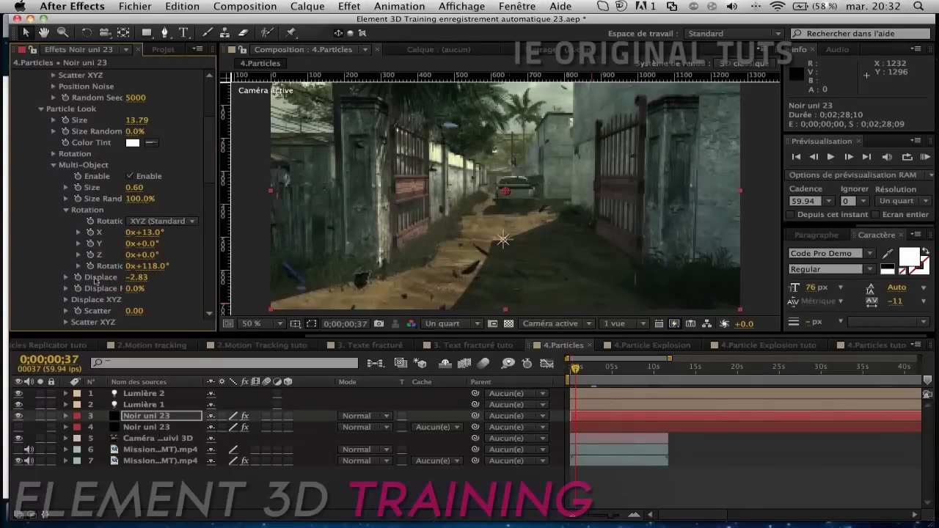
mouse_move(136, 277)
mouse_down()
mouse_move(111, 283)
mouse_move(167, 281)
mouse_up()
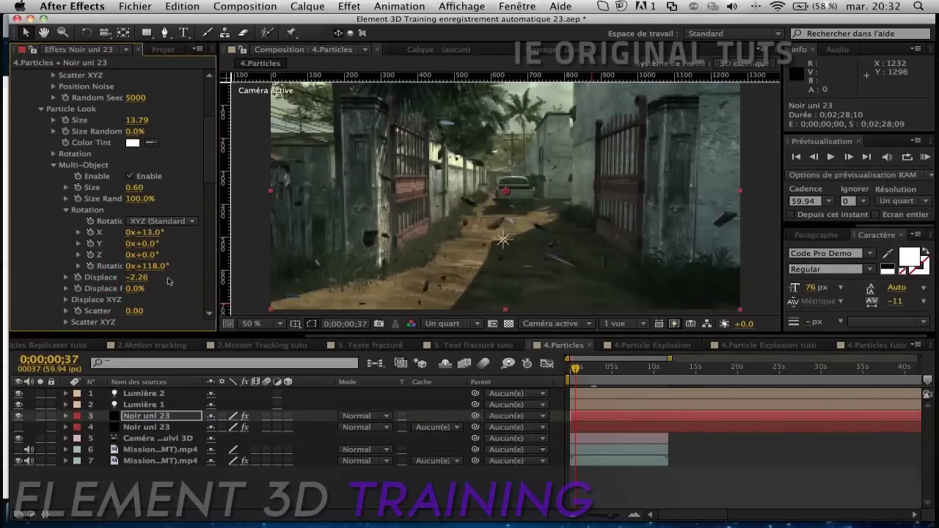
drag(135, 282, 154, 280)
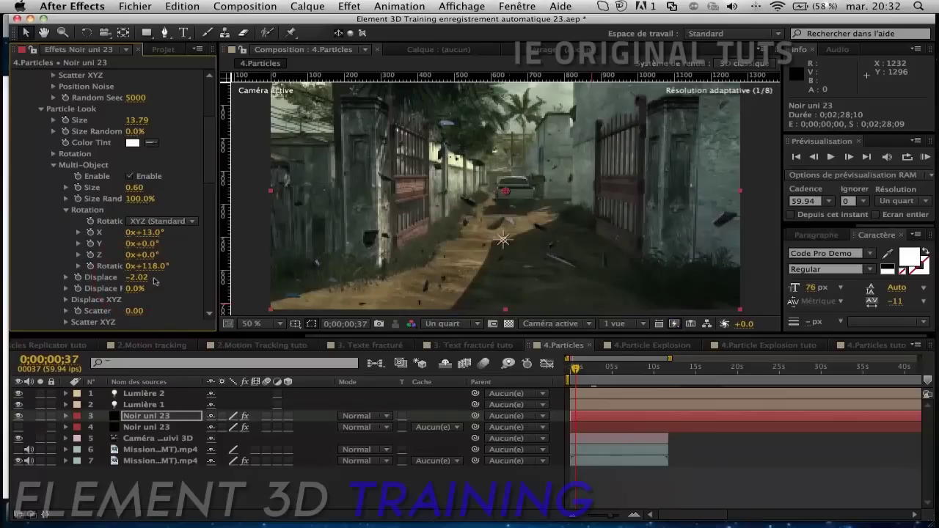
scroll(155, 281, down, 2)
scroll(155, 281, down, 2)
scroll(152, 296, down, 1)
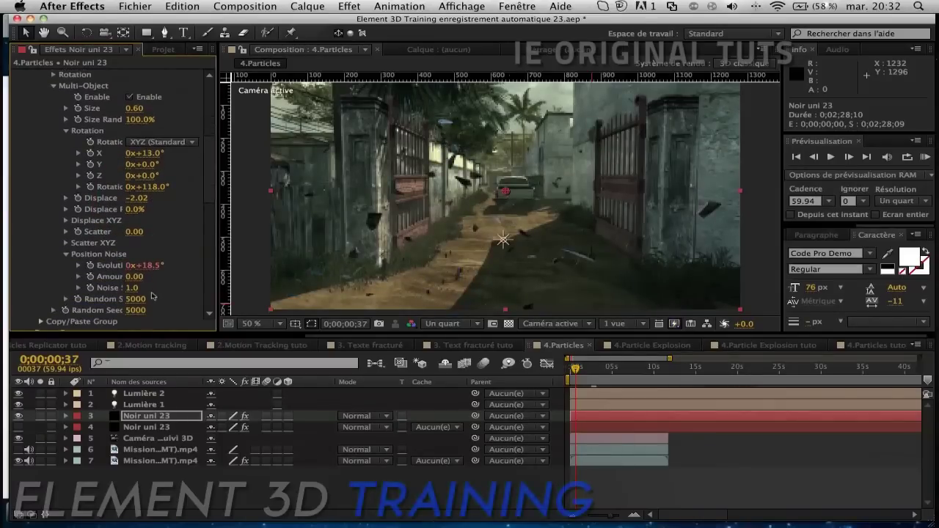
Step: Set Scatter XYZ X, Y and Z to 0 and scrub Displace to -1.08
scroll(152, 295, down, 4)
scroll(79, 252, up, 1)
scroll(78, 252, up, 2)
scroll(79, 252, up, 1)
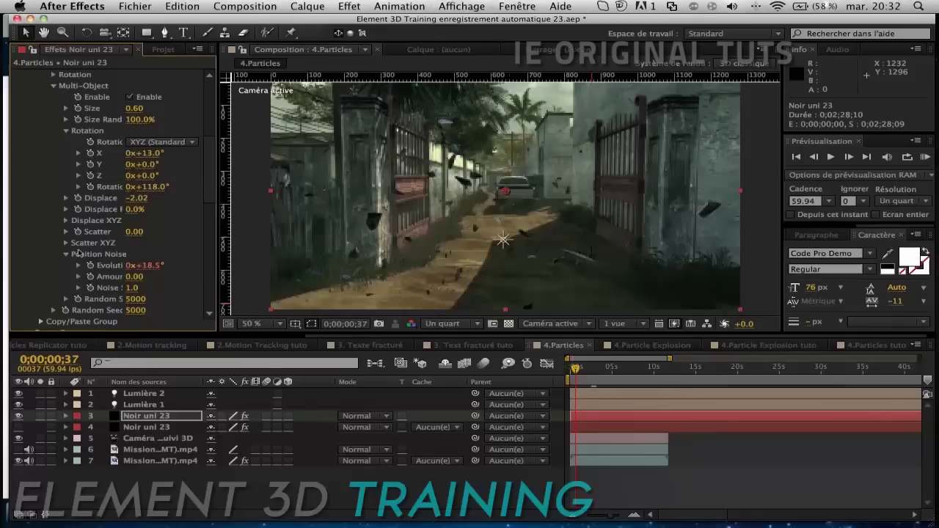
scroll(78, 252, up, 1)
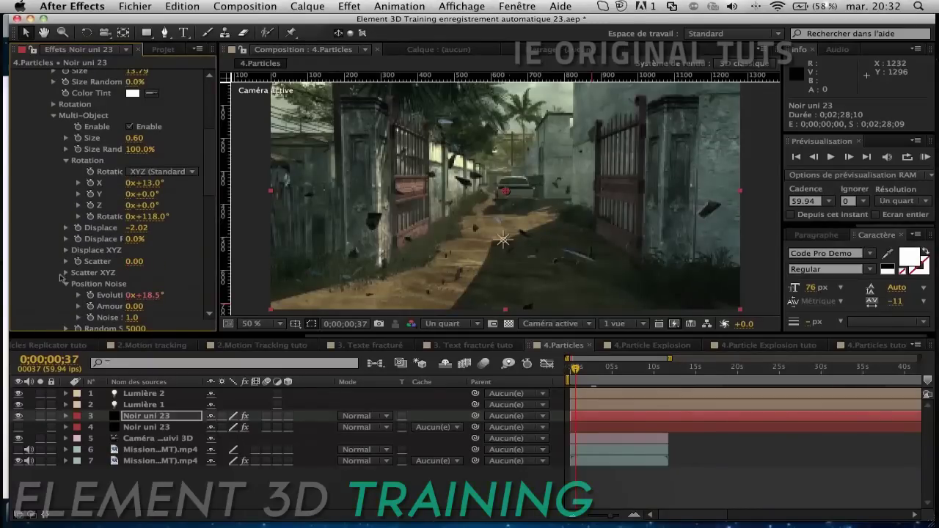
click(65, 272)
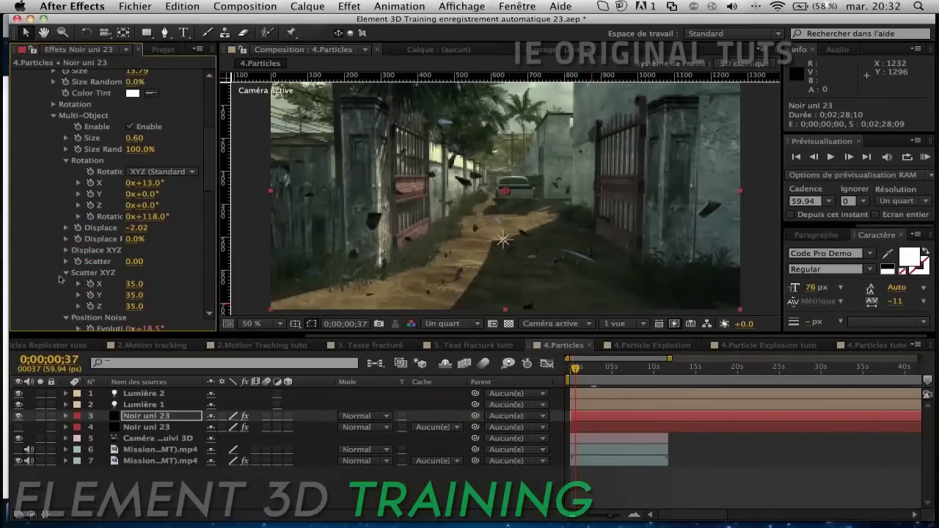
click(134, 284)
click(134, 306)
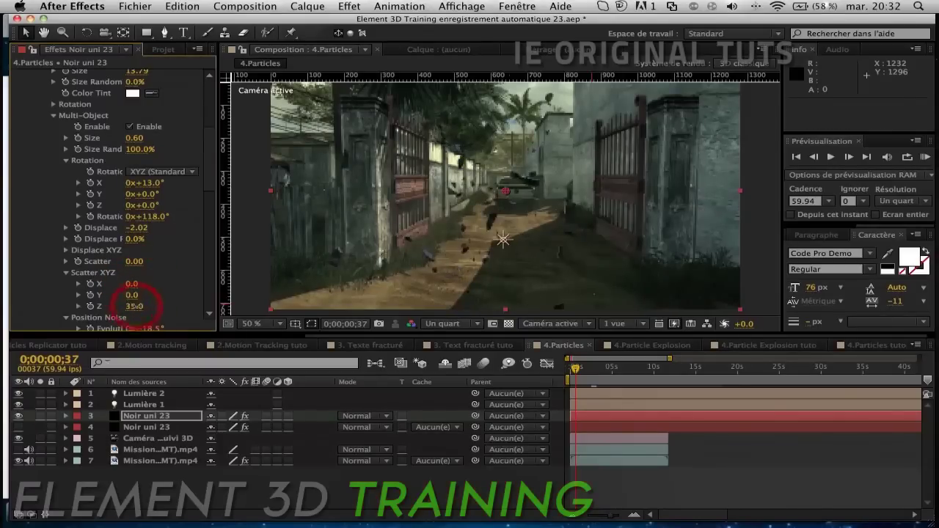
text(0)
key(Return)
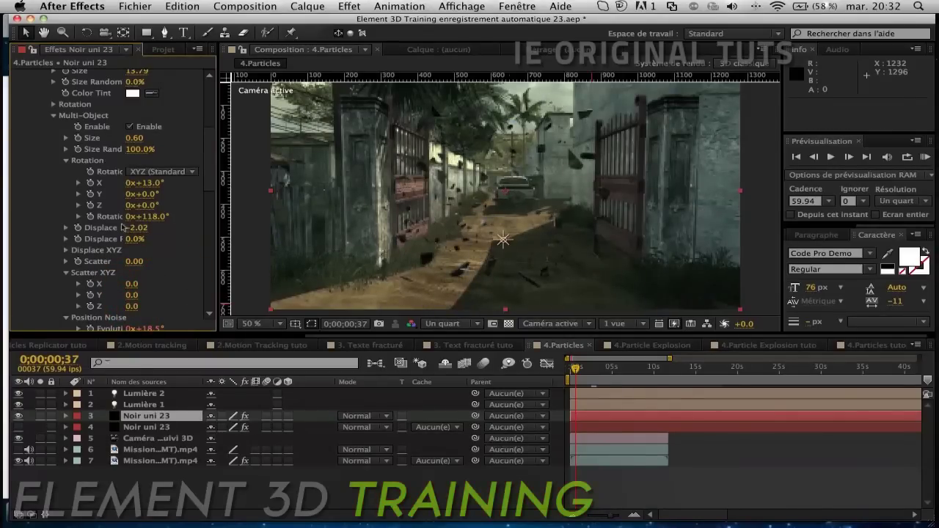
mouse_move(135, 229)
mouse_down()
mouse_move(127, 232)
mouse_move(167, 228)
mouse_up()
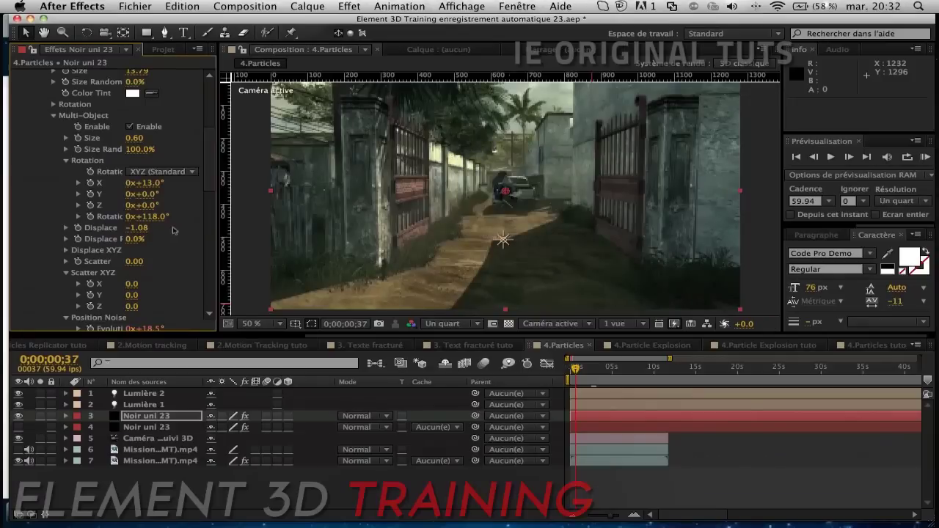
Step: Preview frames, park at 0;00;01;40, and raise Displace to 2.03
click(81, 229)
click(598, 367)
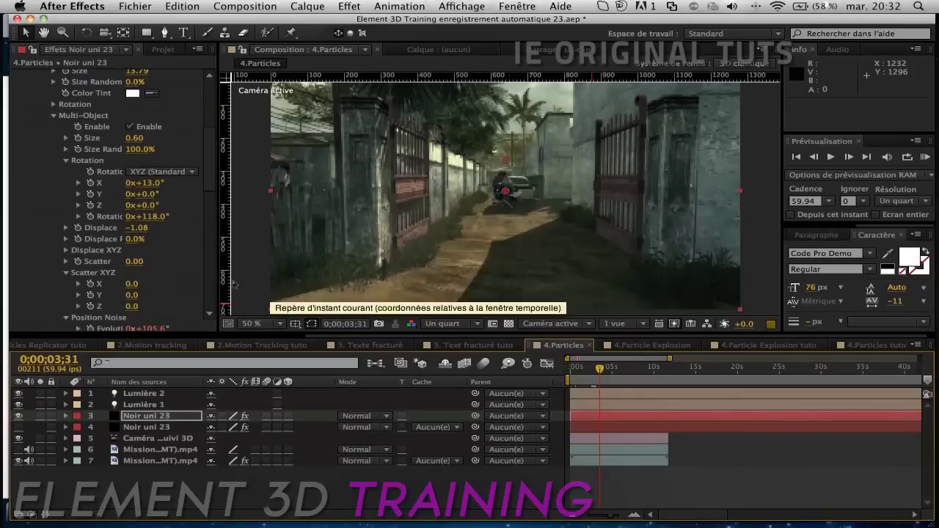
click(590, 374)
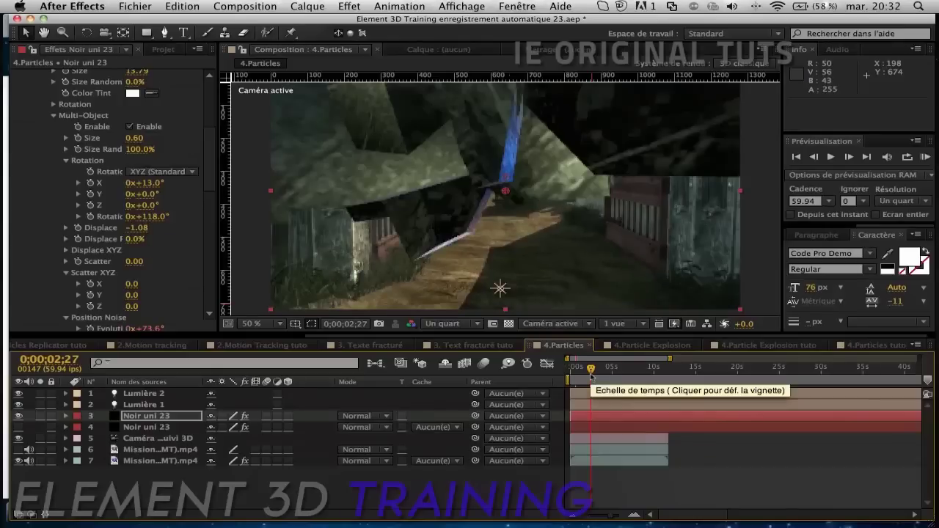
click(585, 376)
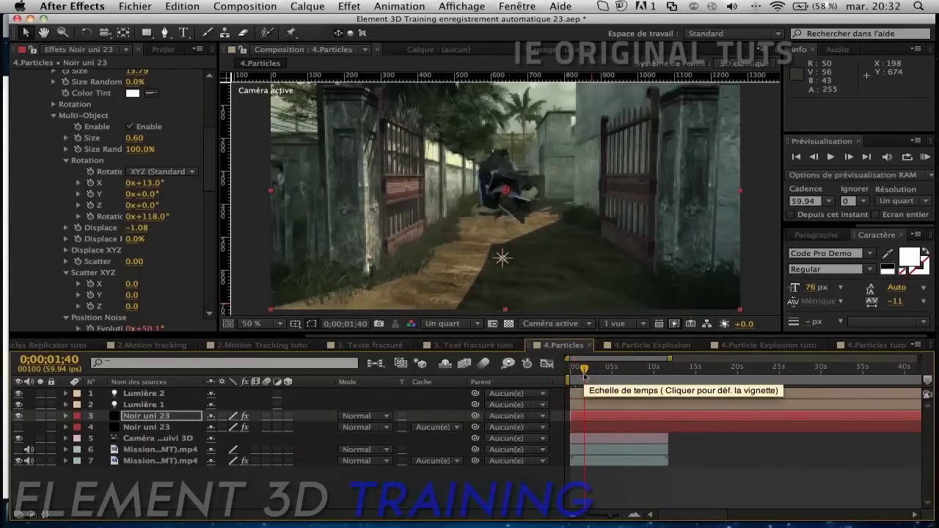
drag(137, 228, 394, 229)
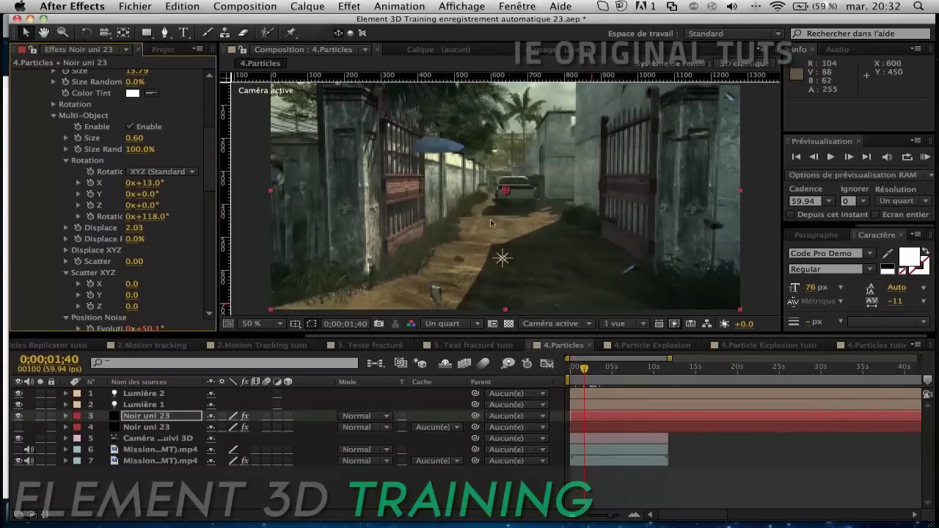
Step: Bring up all open windows with F3 and return to After Effects
key(F3)
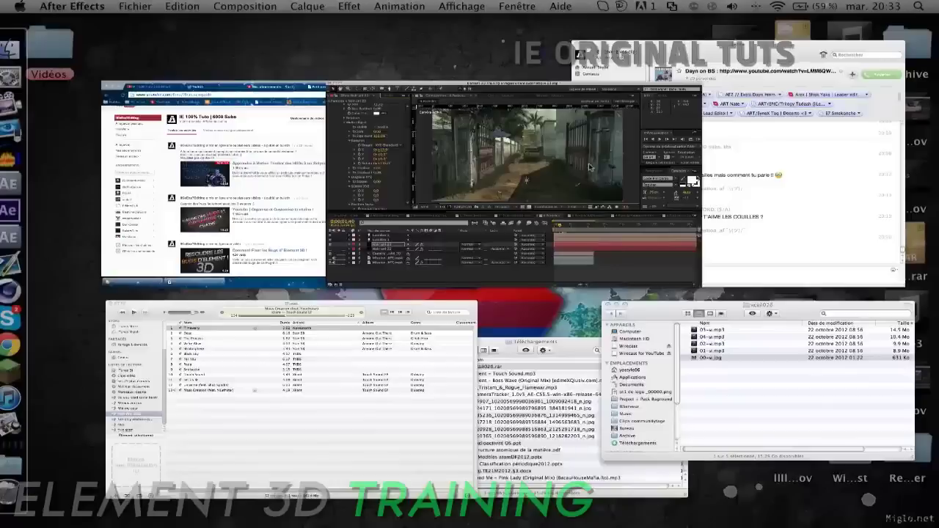
click(589, 167)
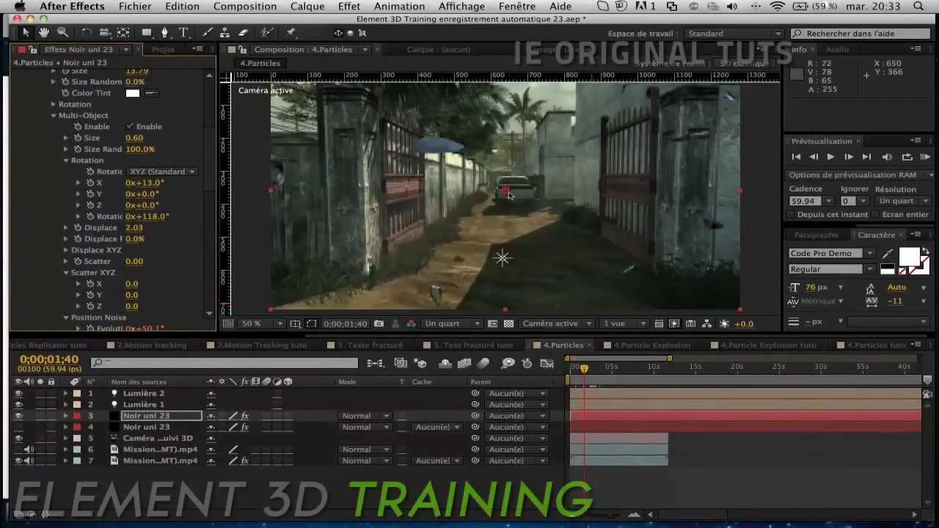
key(F3)
click(530, 180)
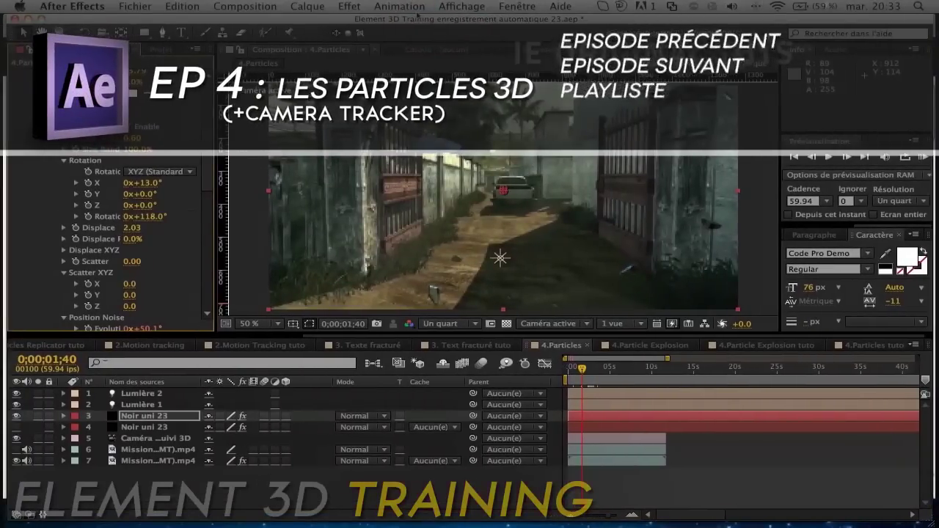
key(F3)
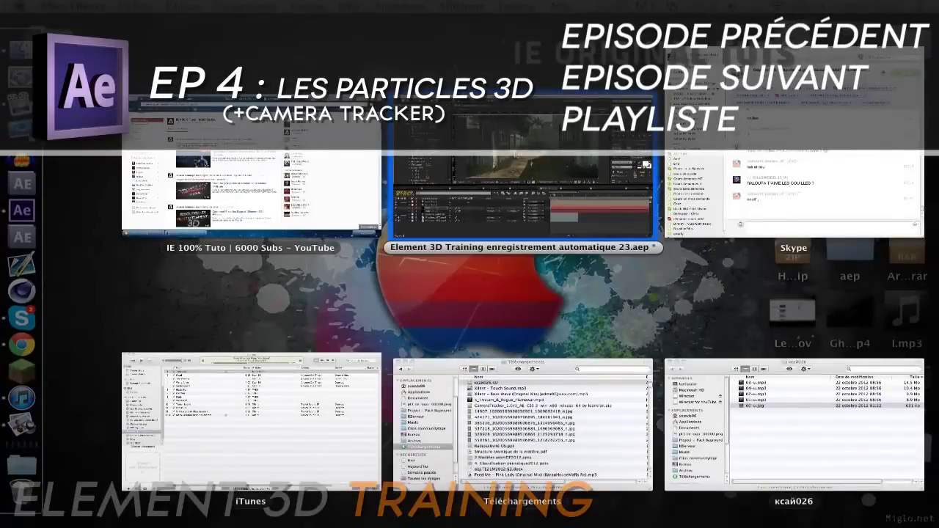
click(516, 155)
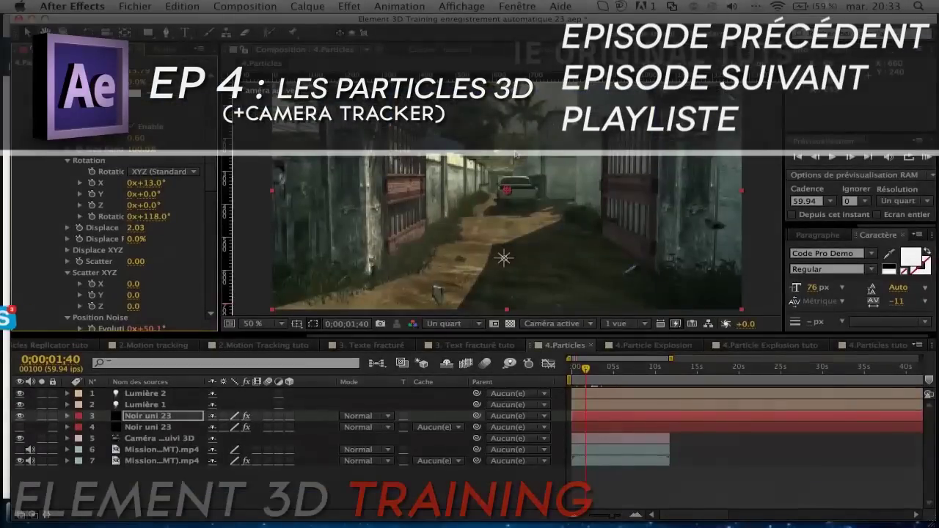